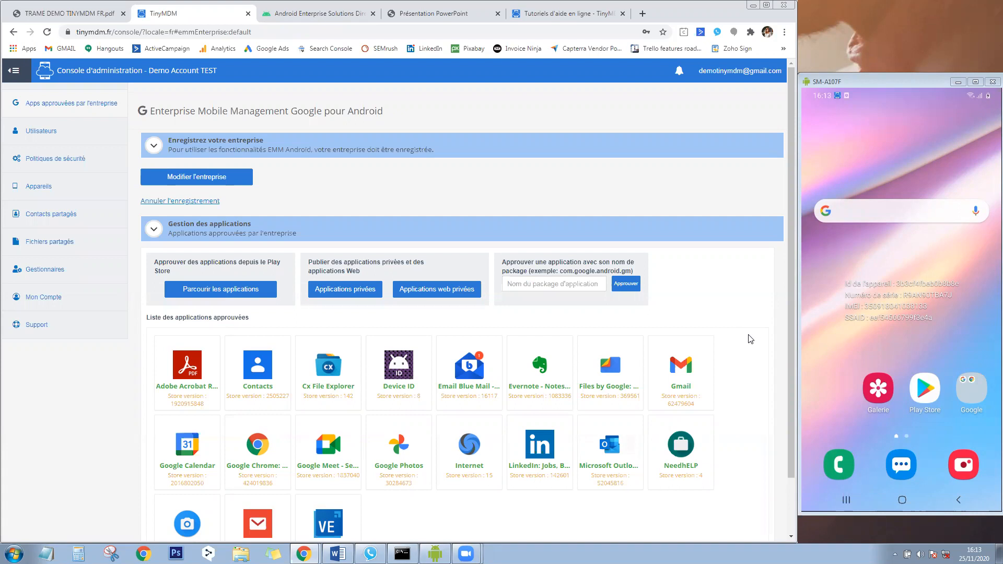
Bring up the TRAME DEMO TINYMDM FR.pdf demo script and scroll its first page.
click(66, 15)
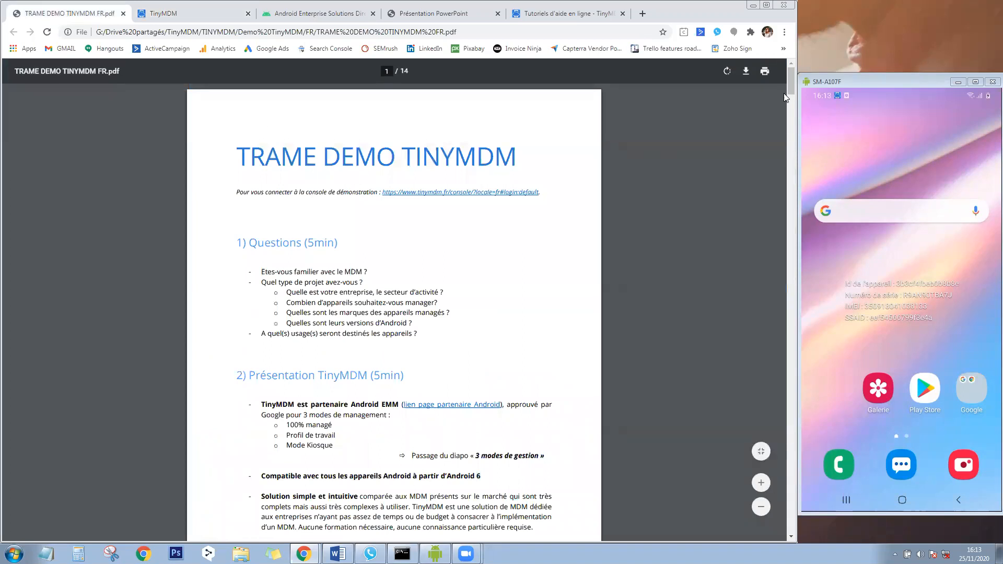
mouse_move(789, 81)
mouse_down()
mouse_move(790, 239)
mouse_move(789, 75)
mouse_up()
Switch back to the TinyMDM console's Android Enterprise page with the approved applications.
click(189, 15)
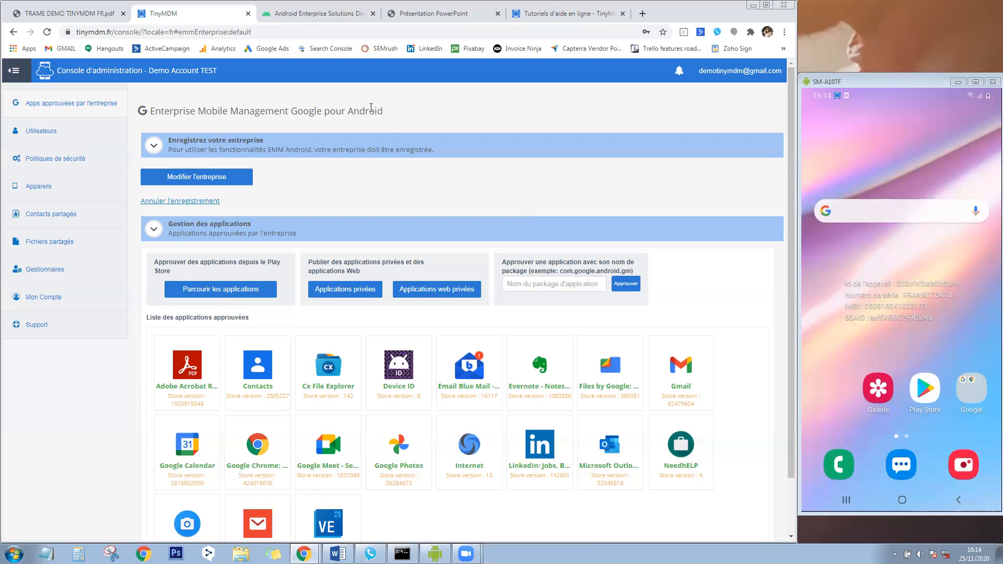
Show the 3_modes_gestion_tinymdm.pdf presentation at its MODE KIOSQUE slide.
click(334, 11)
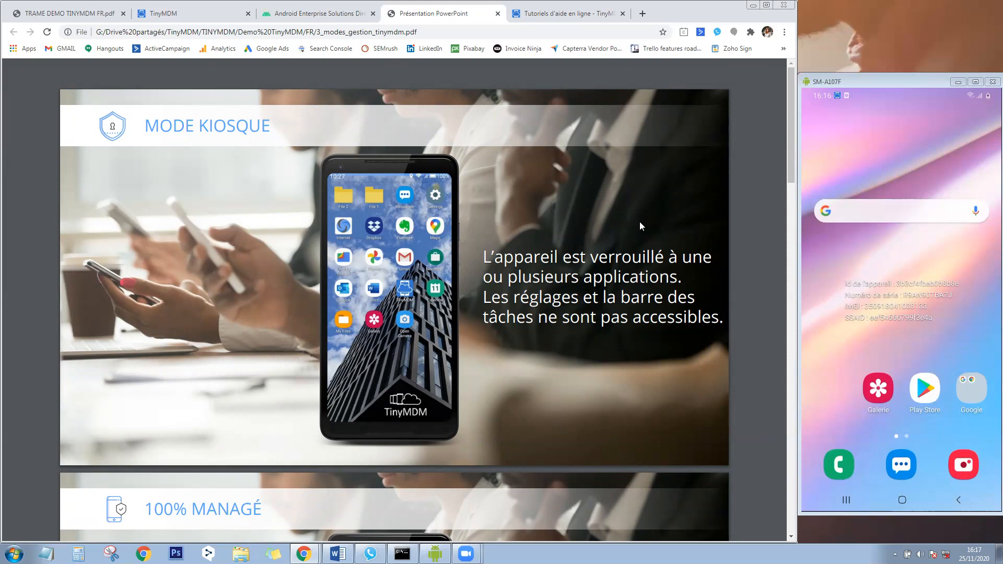
Scroll the presentation through 100% Managé down to slide 5, PROFIL DE TRAVAIL.
drag(792, 112, 801, 203)
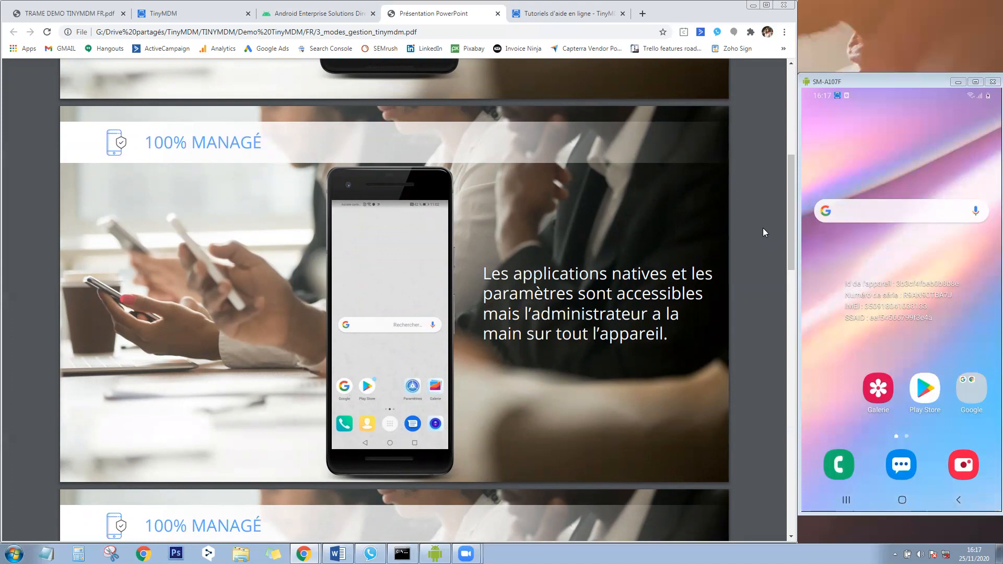
drag(790, 206, 807, 391)
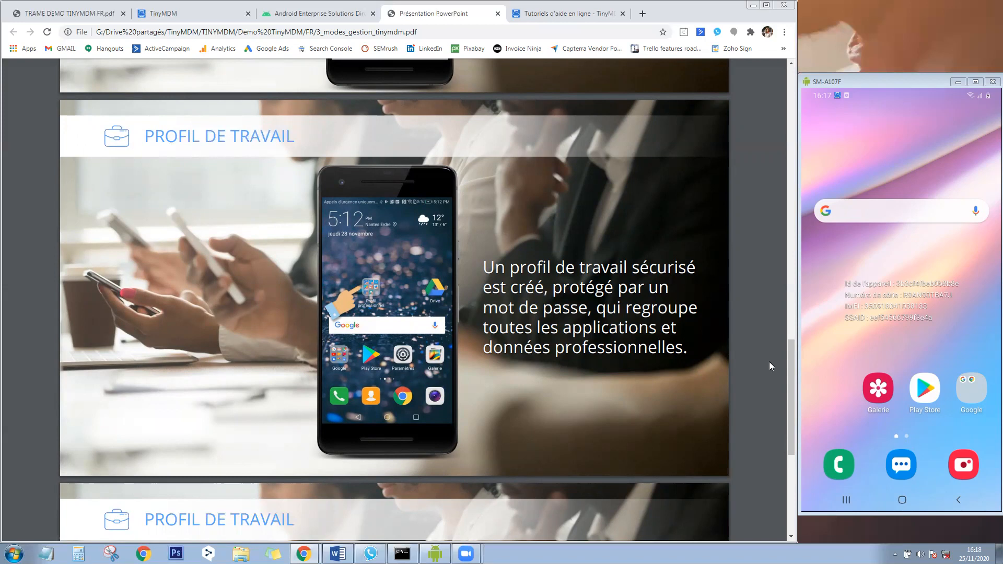
drag(786, 399, 787, 493)
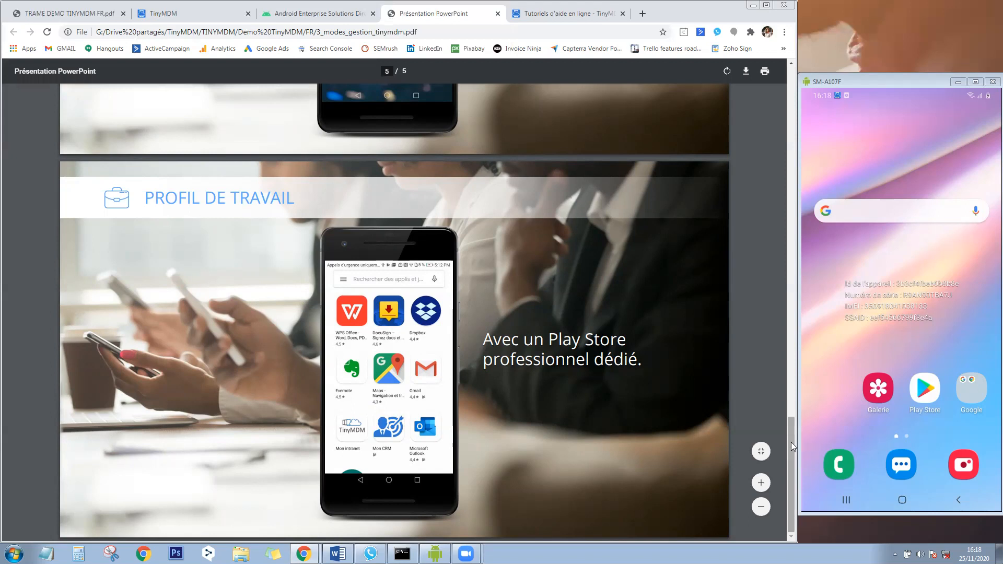
Drag the presentation back up to slide 2 of 5, 100% MANAGÉ.
drag(791, 442, 802, 172)
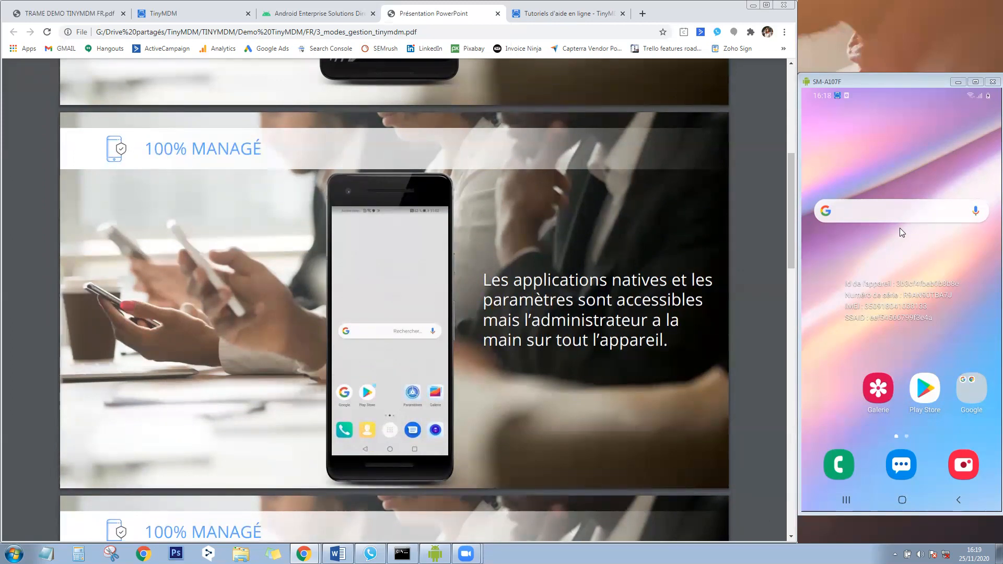
Return to TinyMDM's approved apps page with its 19 apps and open the managed Play Store.
click(197, 16)
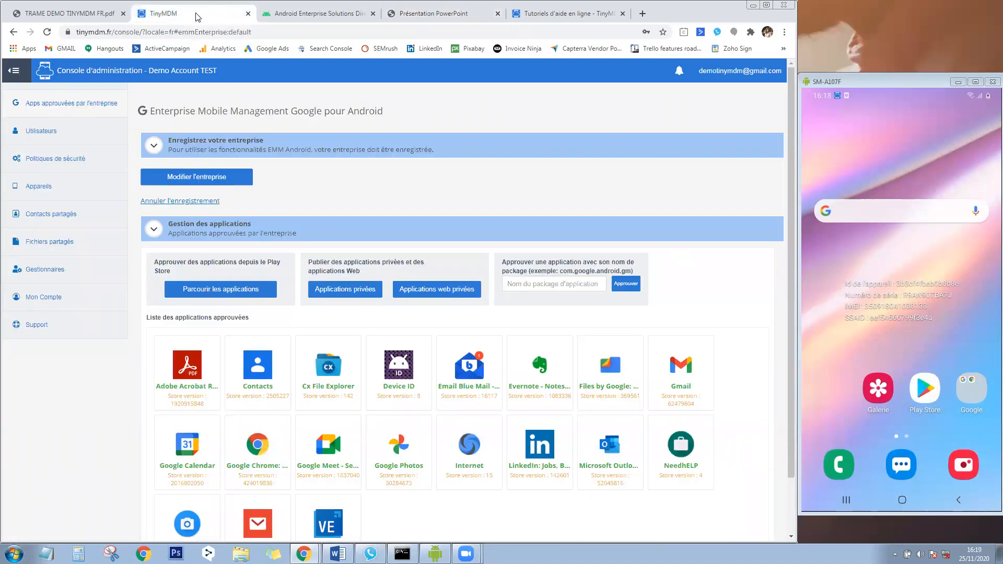
click(92, 102)
drag(790, 223, 790, 258)
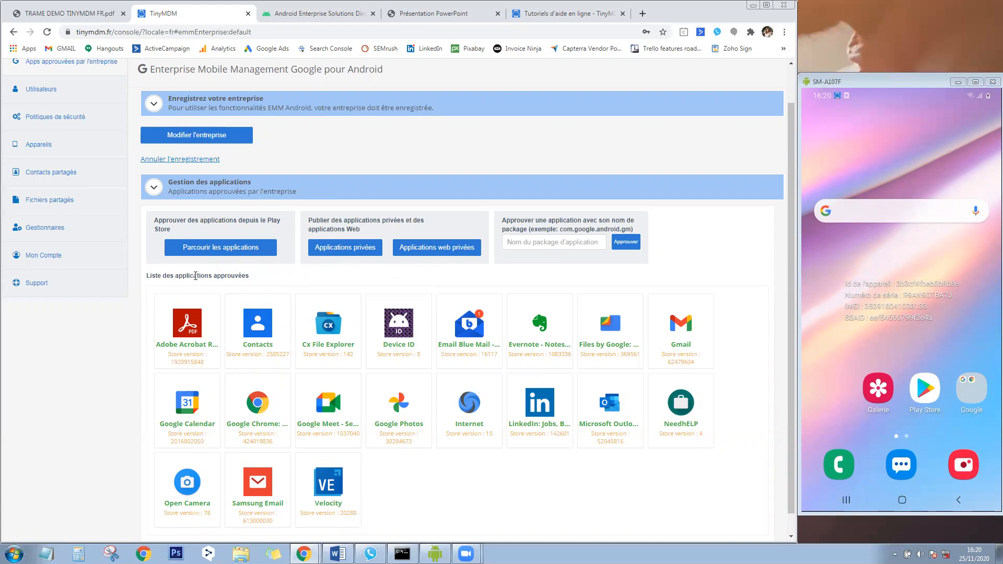
click(206, 248)
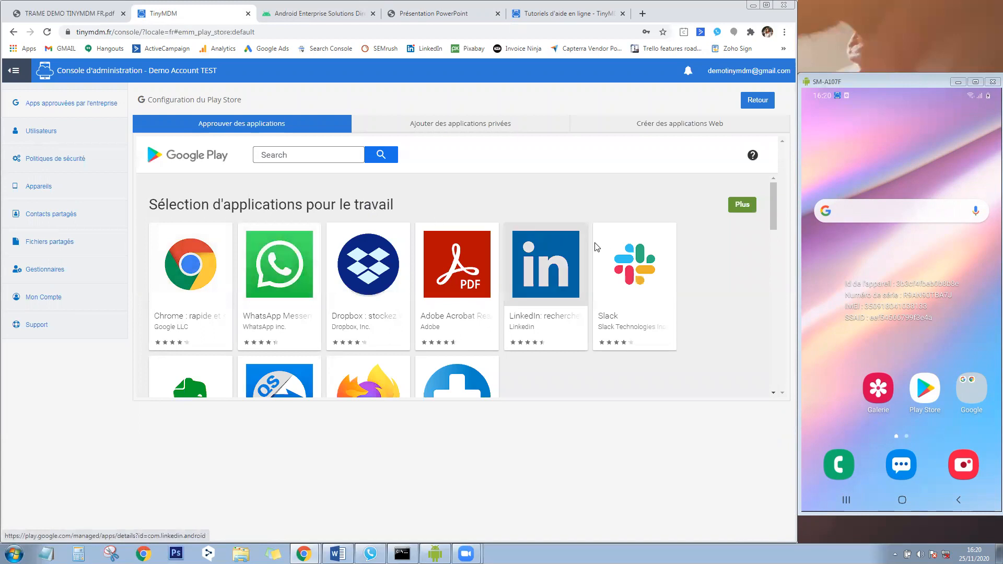
Approve Dropbox in the managed Play Store, accepting its permissions and keeping the default setting.
mouse_move(774, 215)
mouse_down()
mouse_move(791, 310)
mouse_move(773, 206)
mouse_up()
click(358, 316)
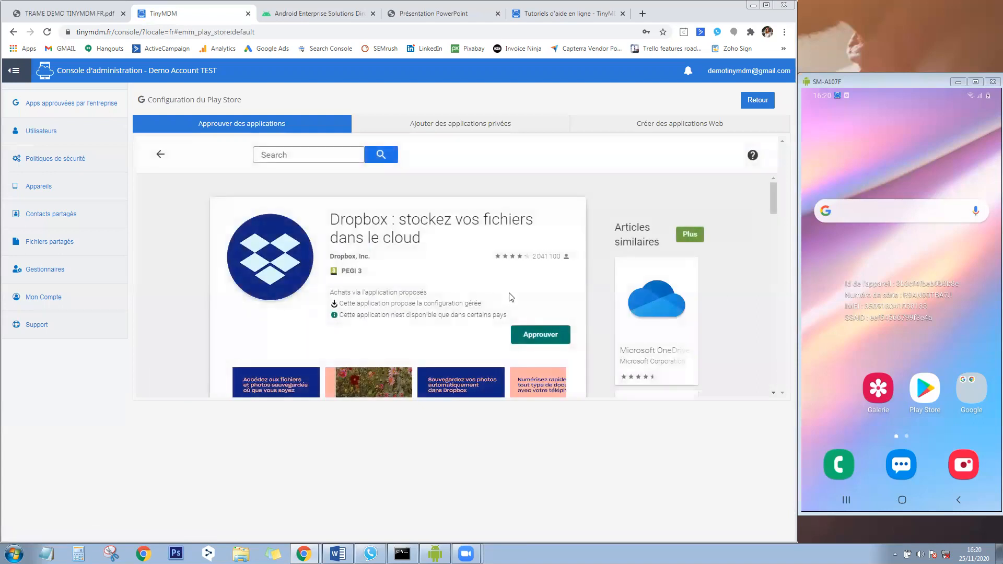
click(558, 337)
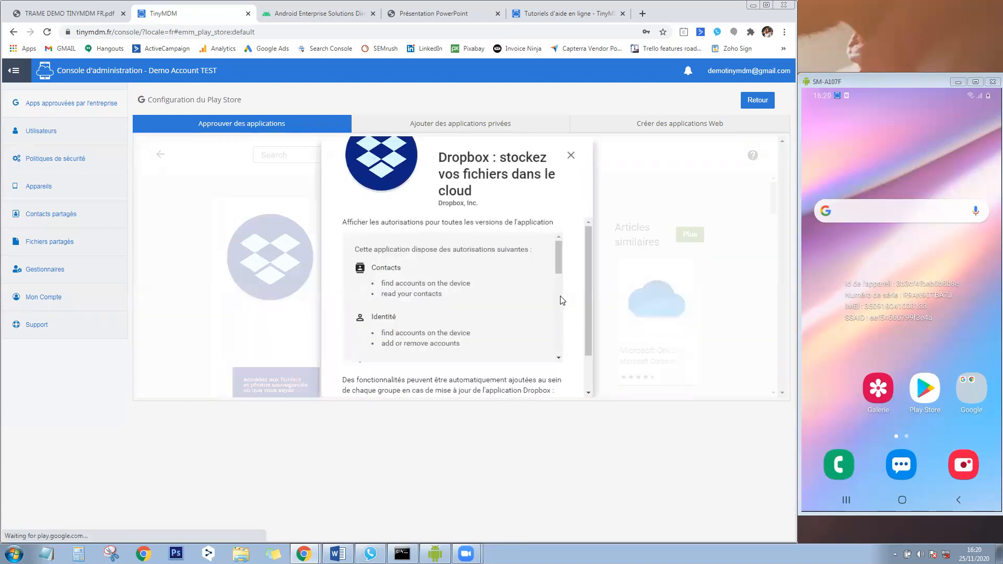
scroll(589, 308, down, 2)
click(559, 375)
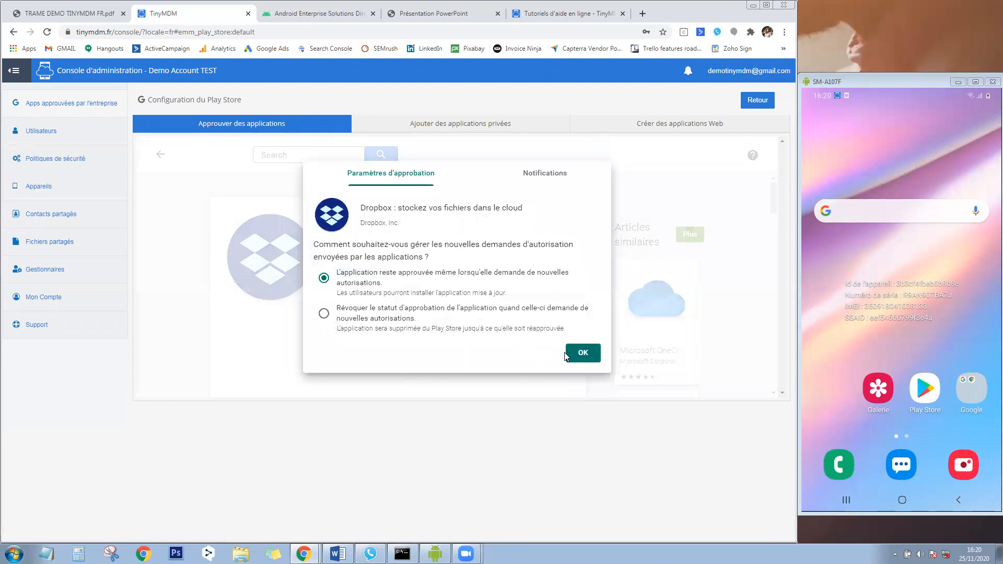
click(577, 352)
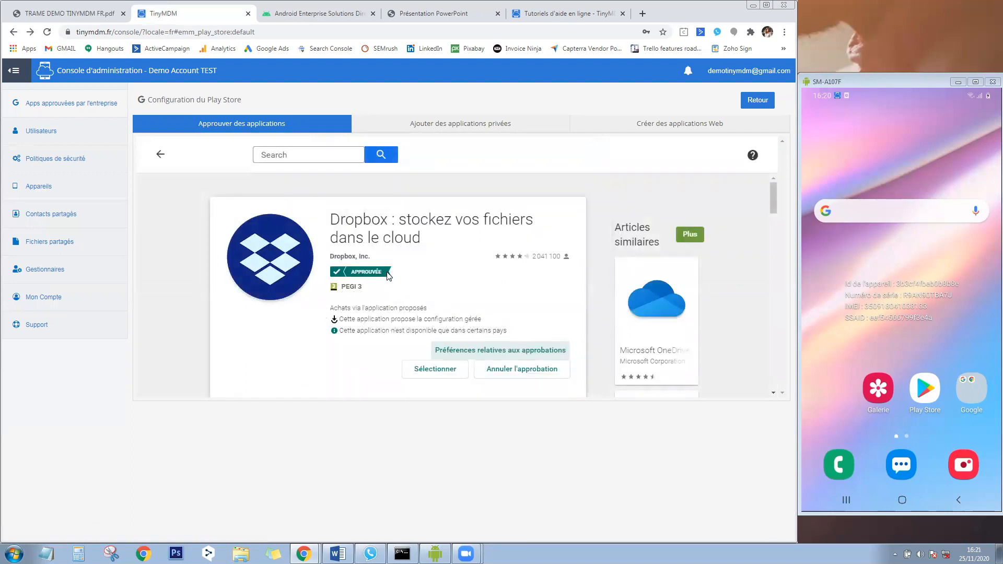
click(90, 100)
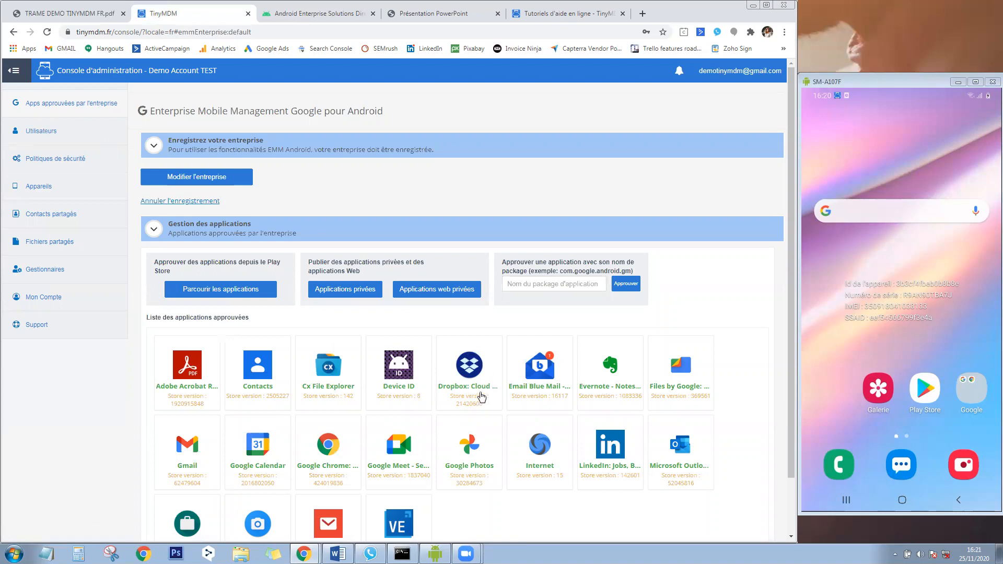
Check the private APK upload form, then view the 14 existing web apps.
click(337, 290)
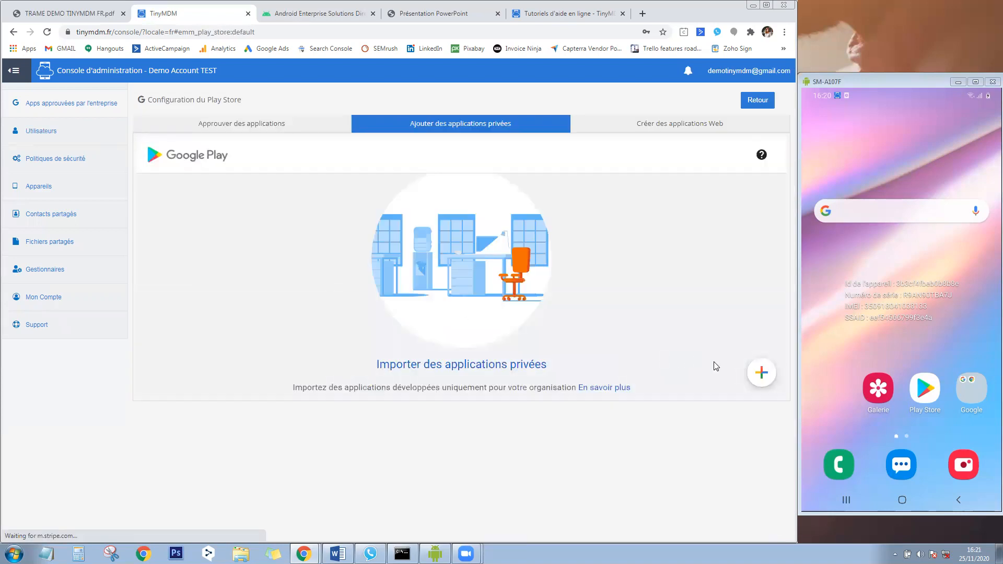
click(760, 372)
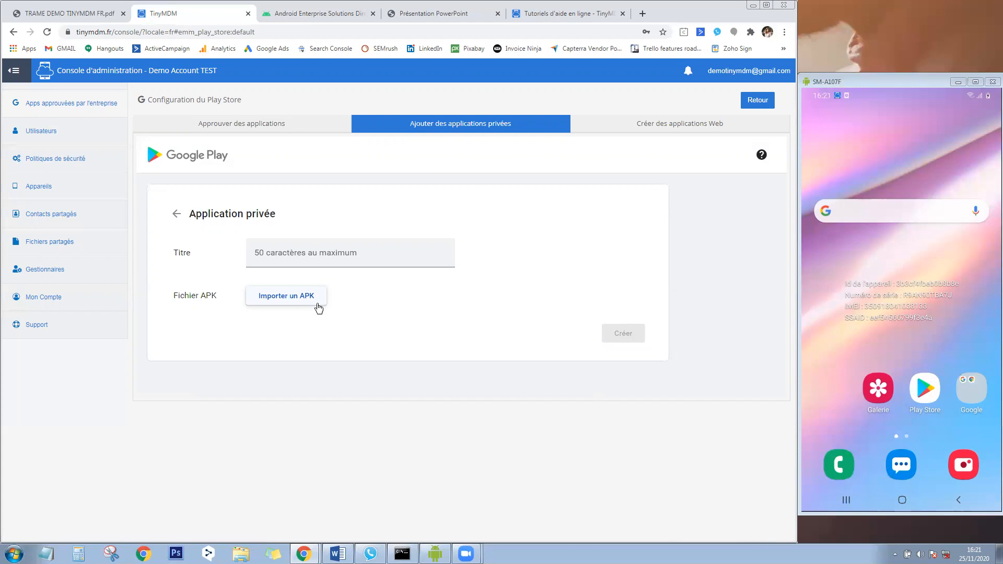
click(614, 125)
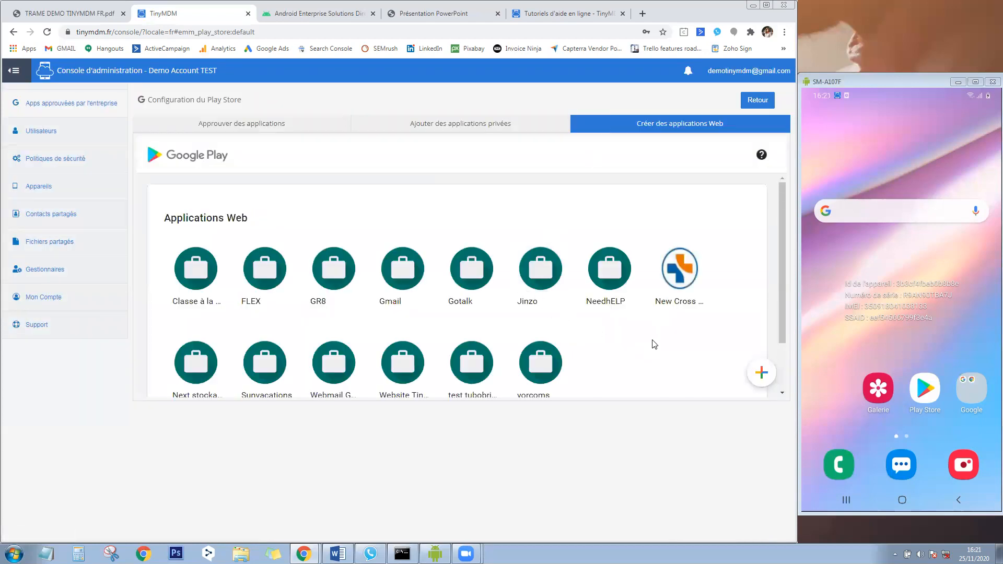
Open the NeedhELP web app's settings and scroll through its options.
click(609, 269)
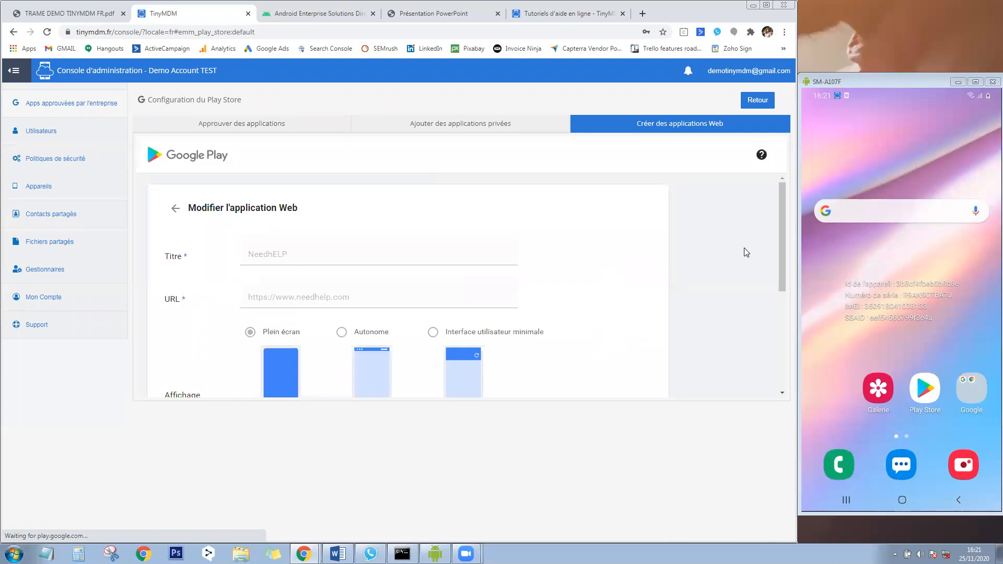
drag(783, 247, 788, 275)
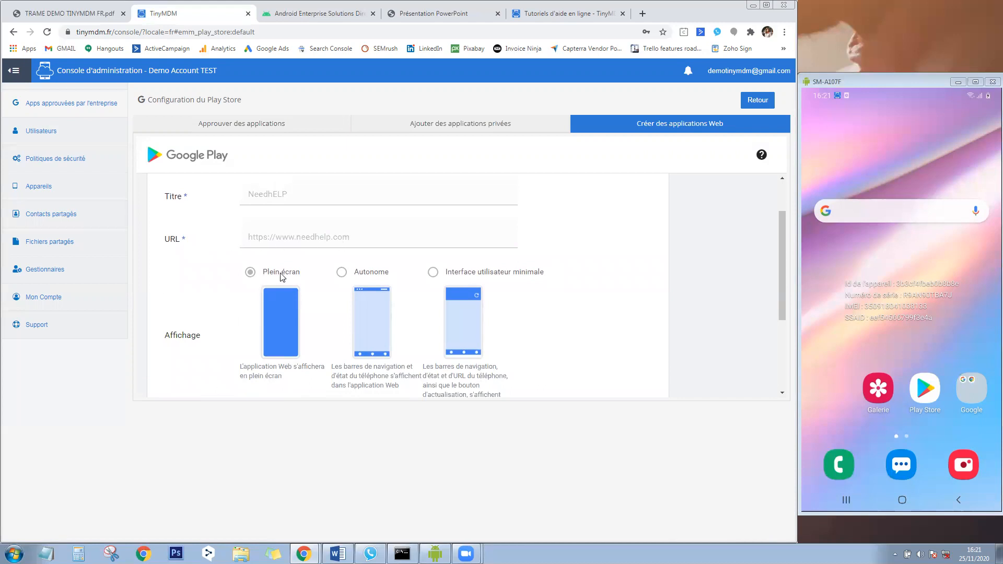
scroll(281, 300, down, 2)
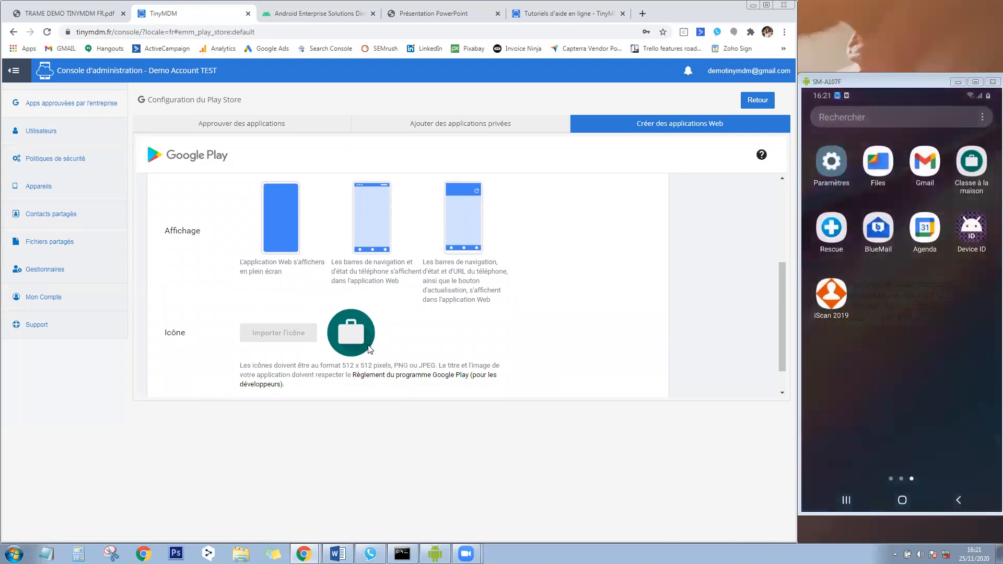
Launch the Classe à la maison web app on the mirrored phone, then return to the approved apps.
click(973, 166)
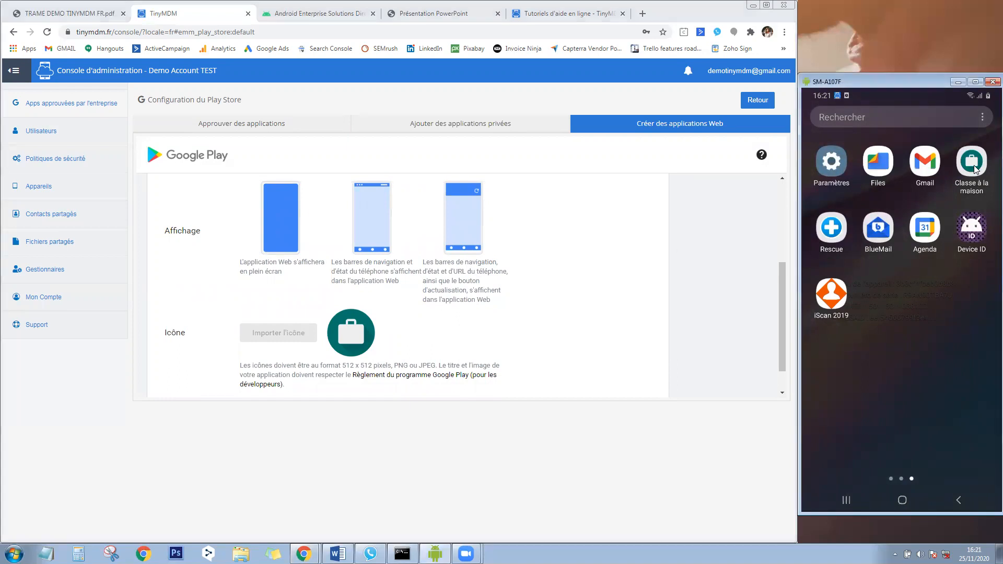
click(972, 166)
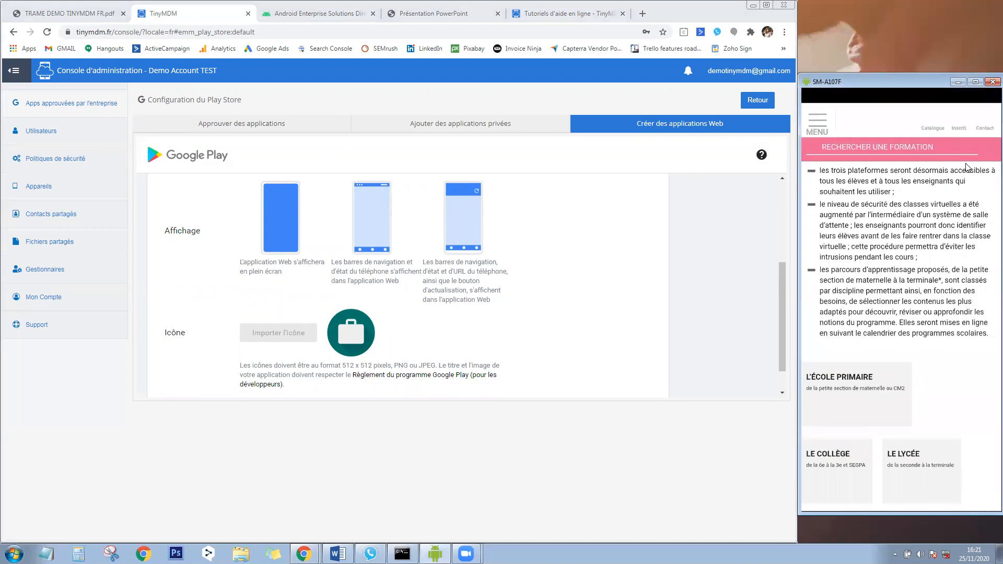
scroll(967, 168, up, 4)
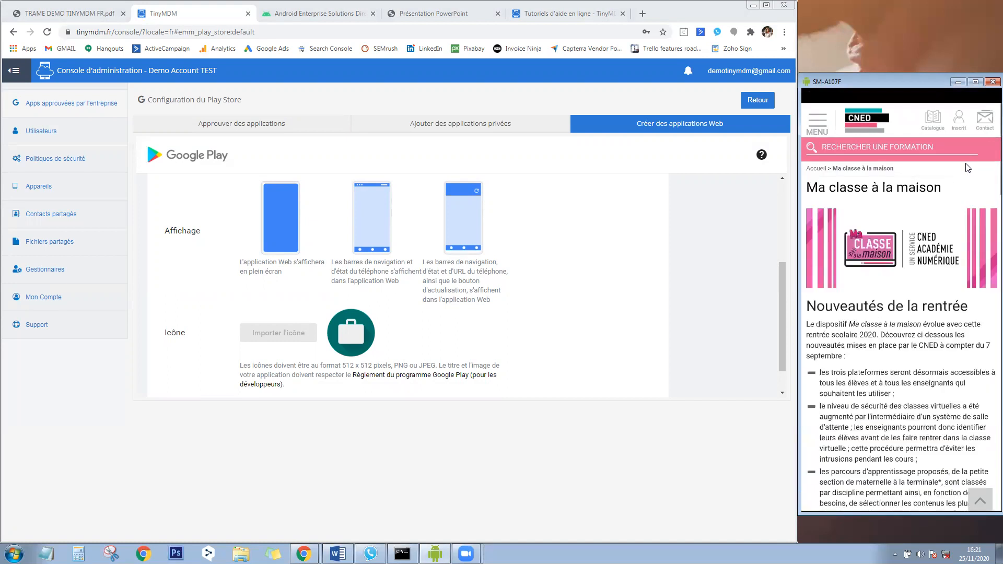
scroll(968, 168, down, 10)
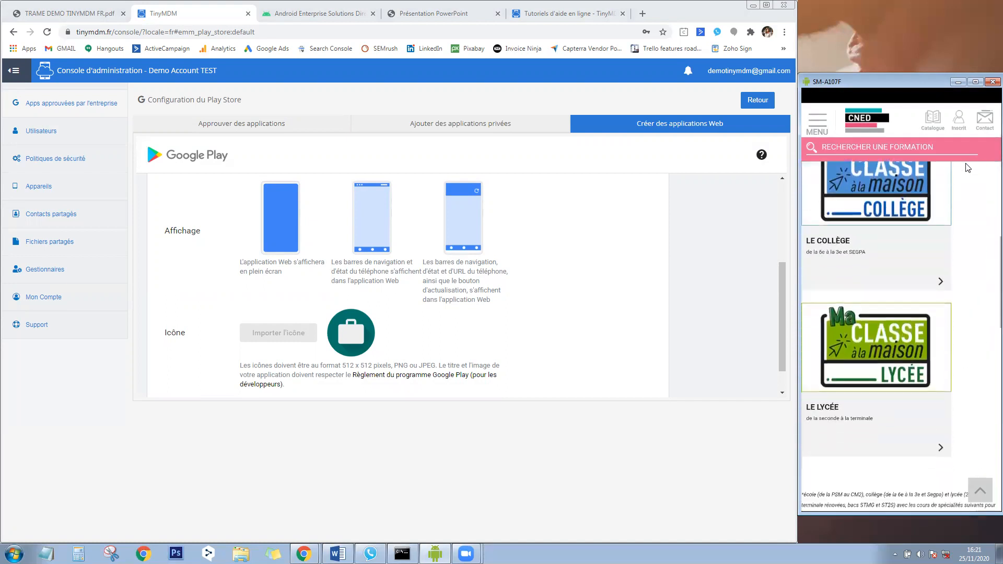
scroll(968, 168, up, 10)
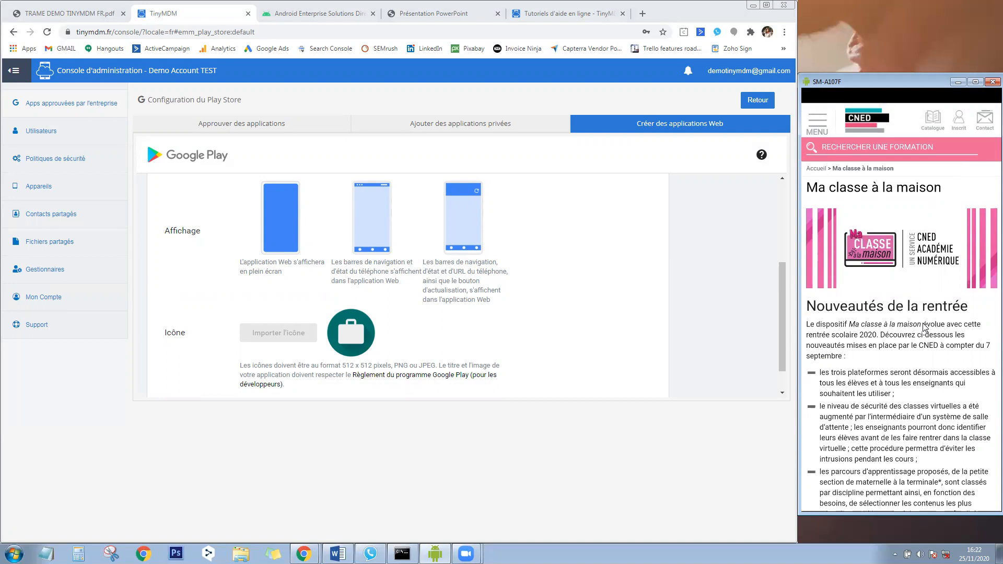
scroll(923, 328, down, 2)
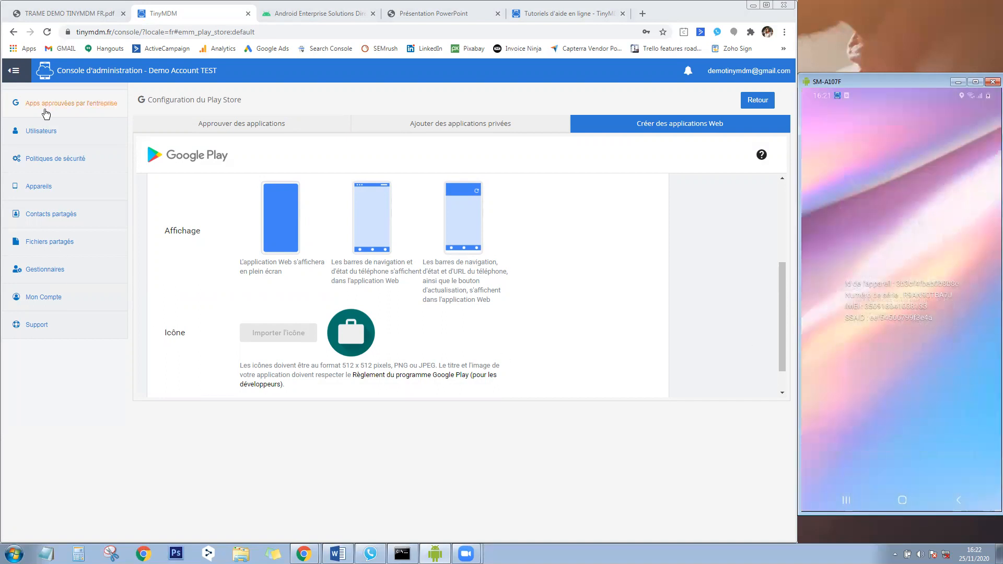
click(46, 106)
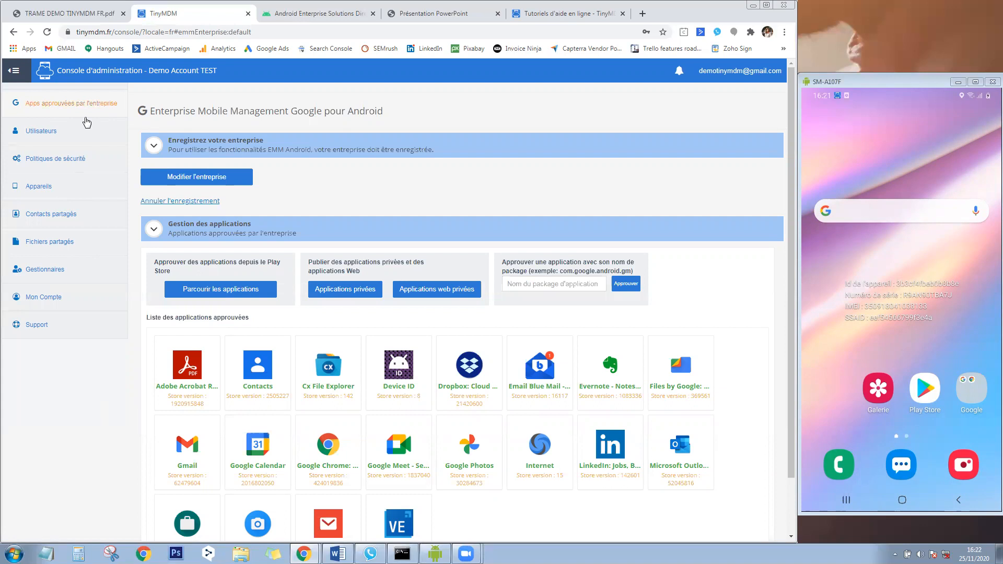
Show the 7 users in Utilisateurs and open one user's group dropdown without changing it.
click(68, 137)
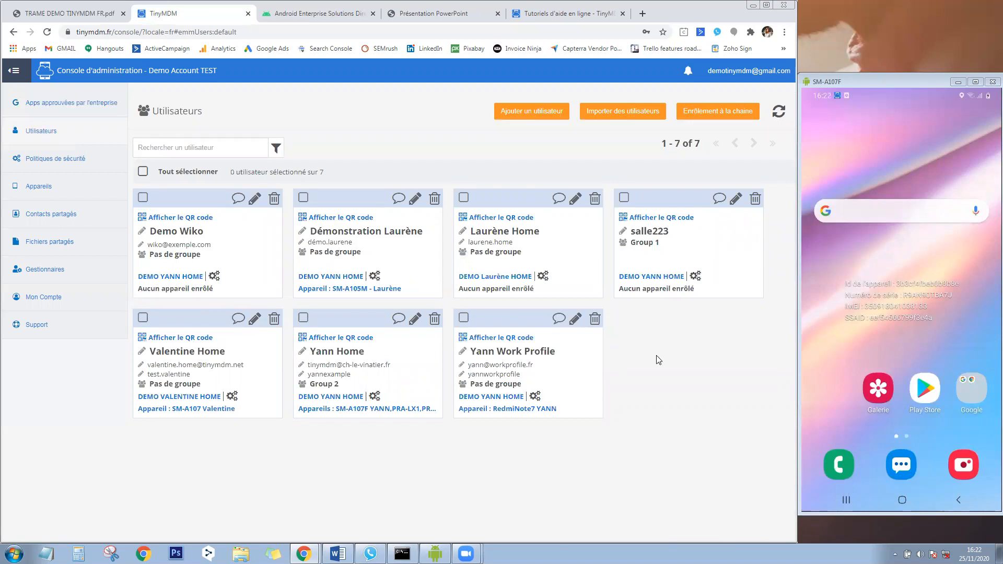
click(163, 385)
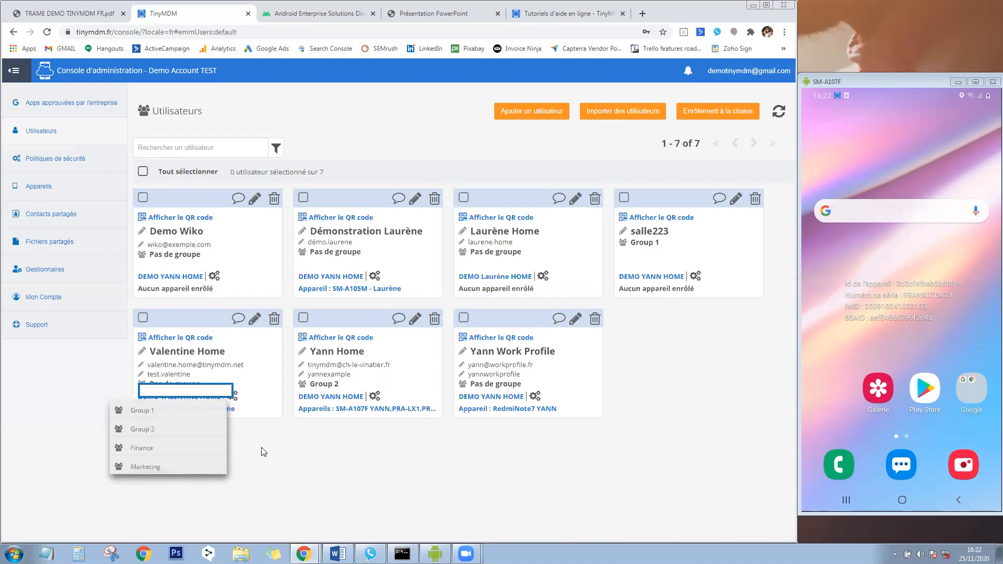
click(274, 457)
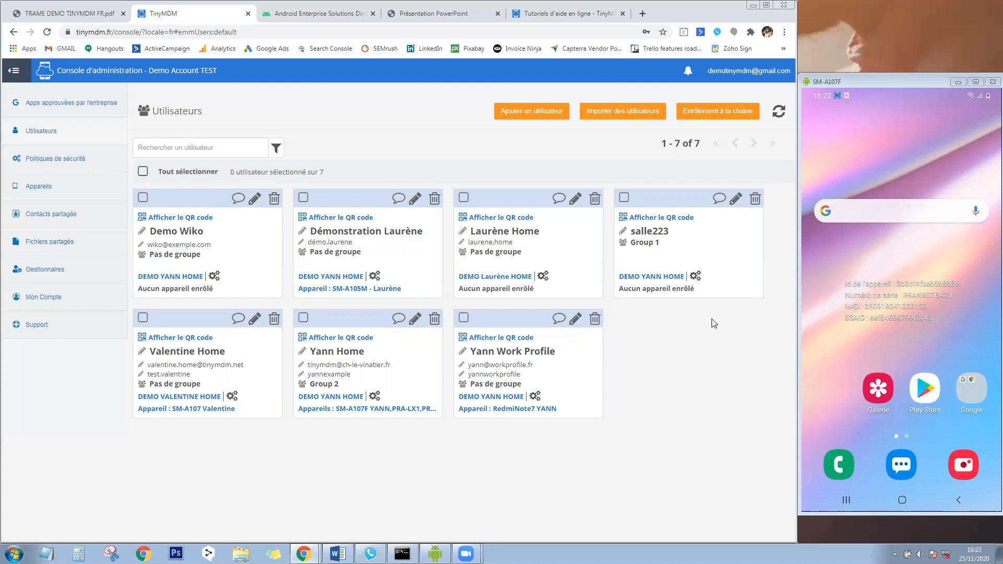
click(675, 219)
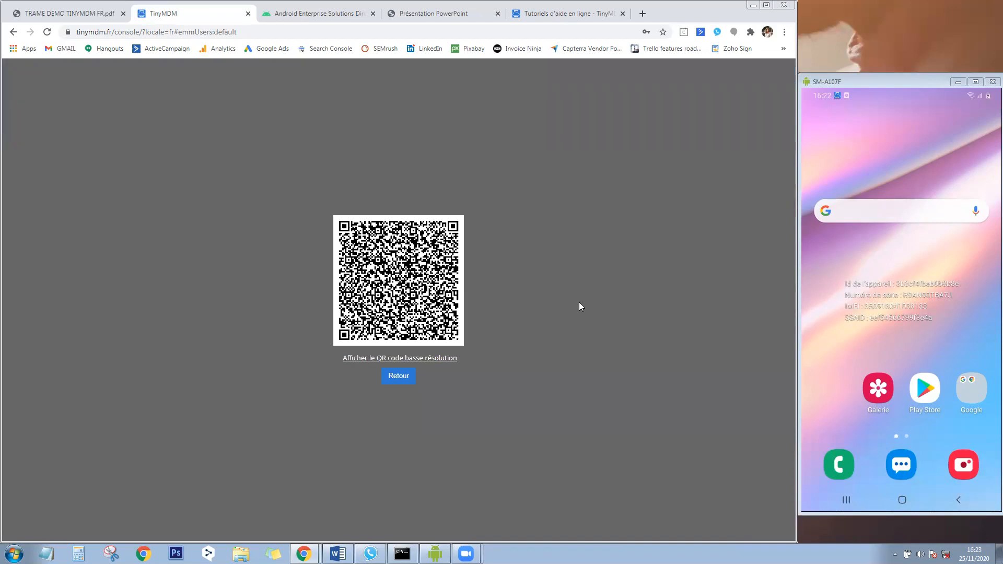
click(394, 382)
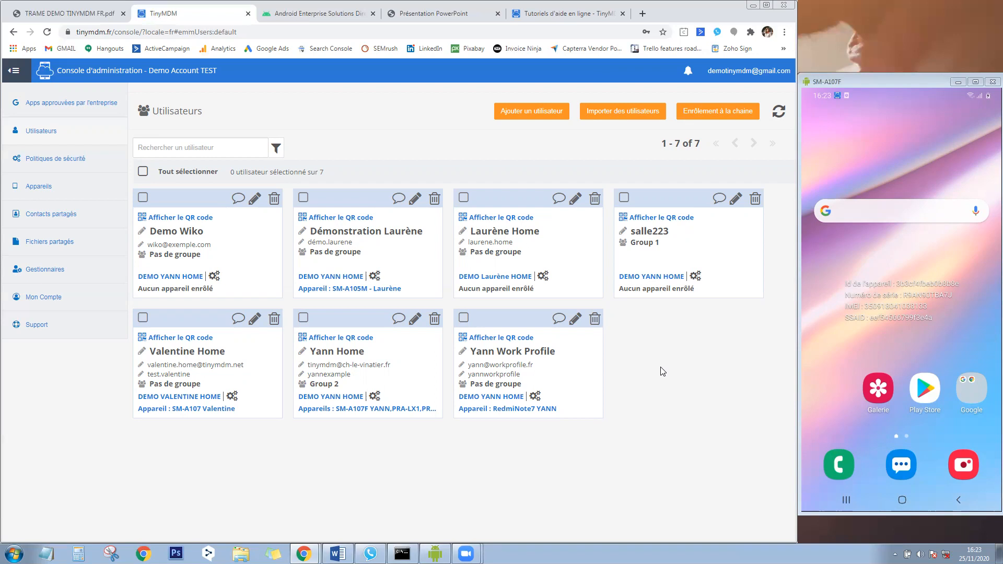
click(540, 112)
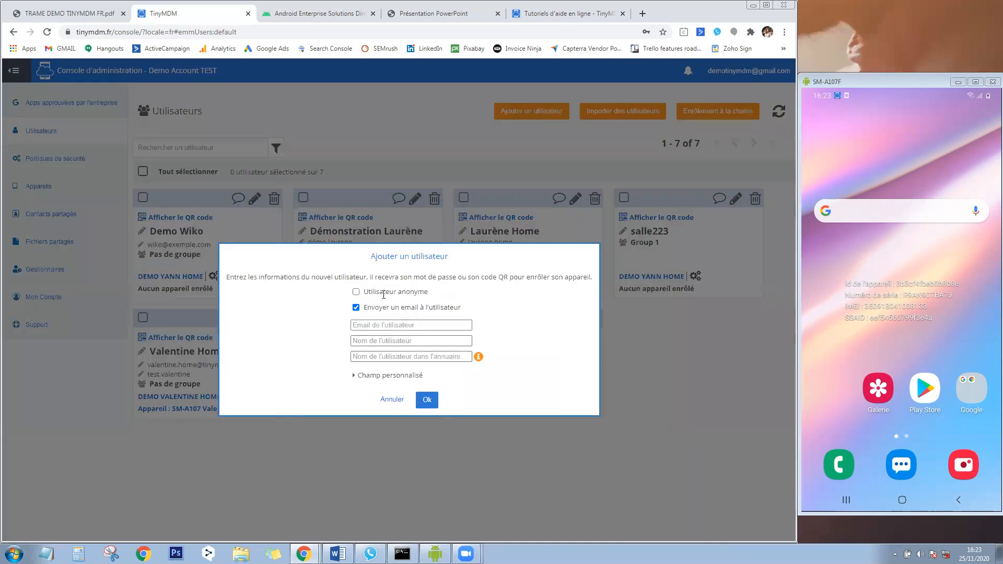
click(355, 293)
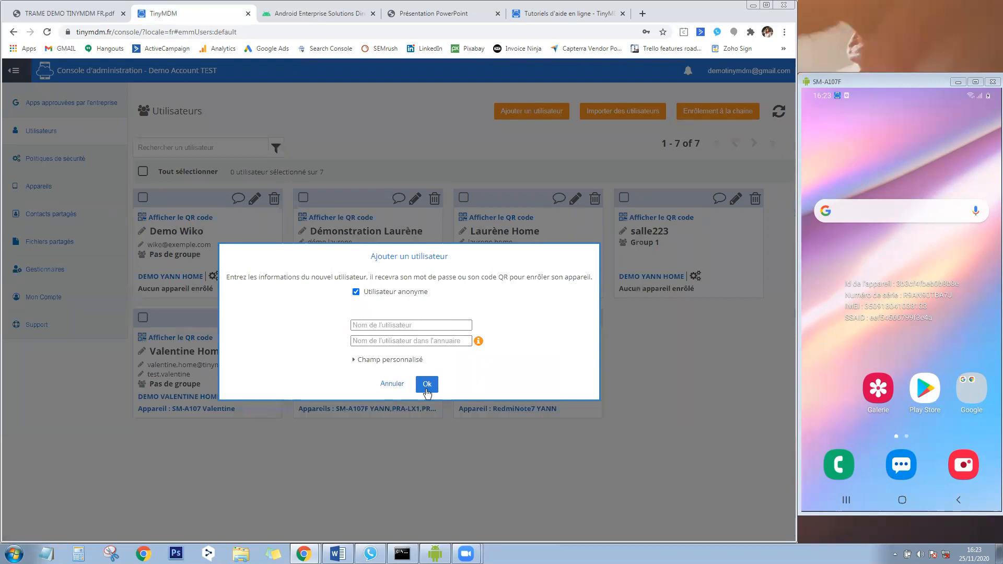
click(394, 384)
click(620, 109)
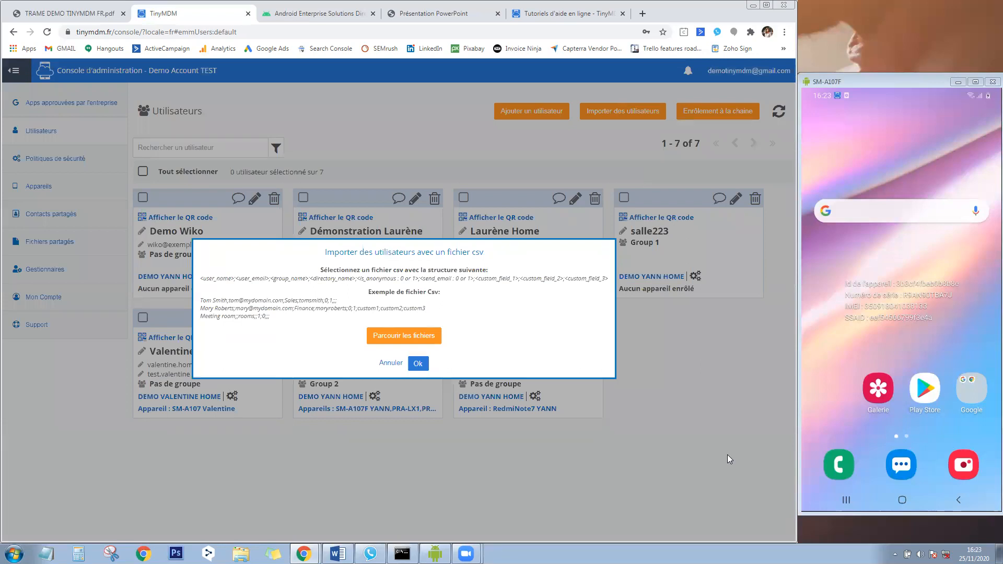
click(384, 364)
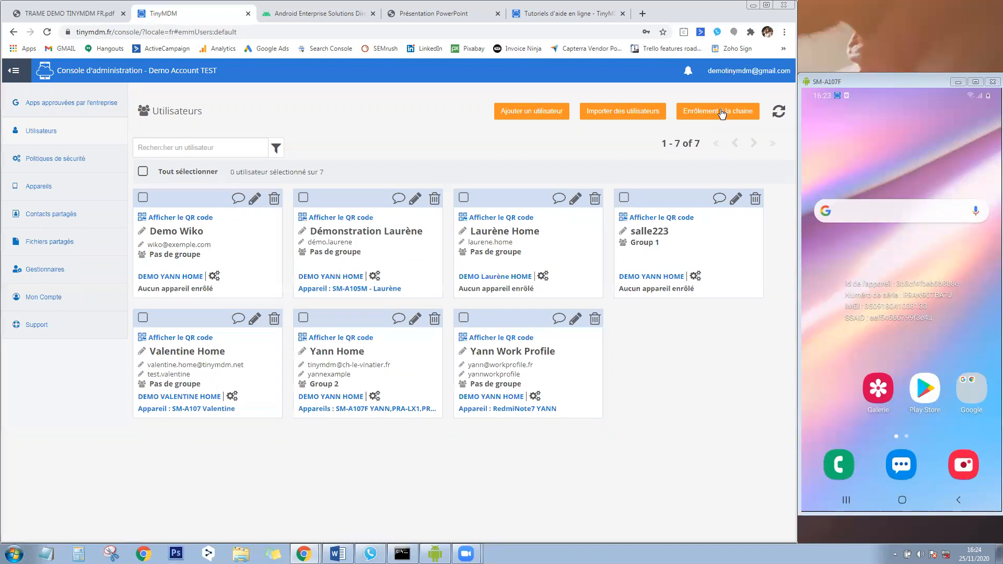
Generate a bulk-enrollment QR code under another demo policy, with users prefixed by 'Numéro de série'.
click(720, 111)
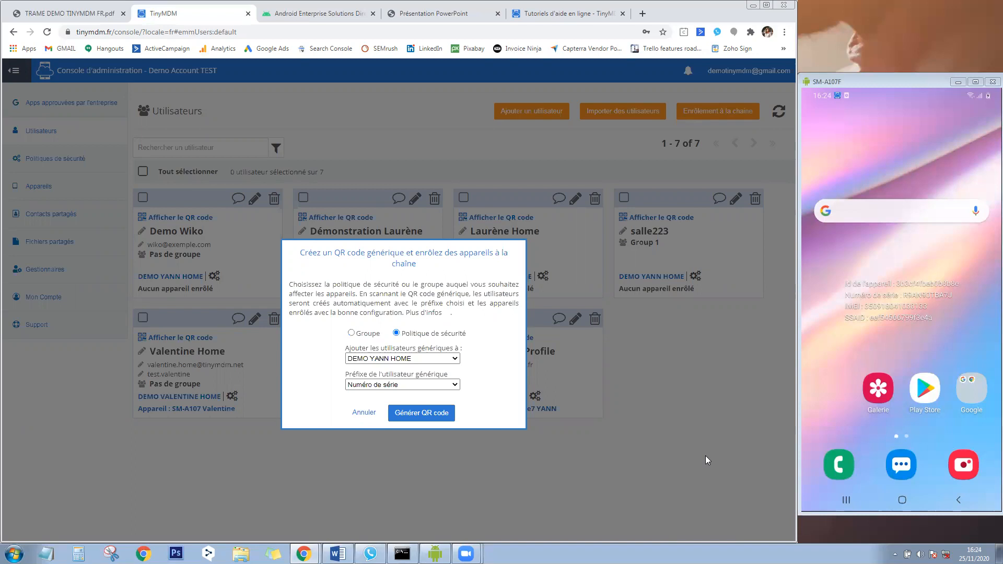
click(421, 387)
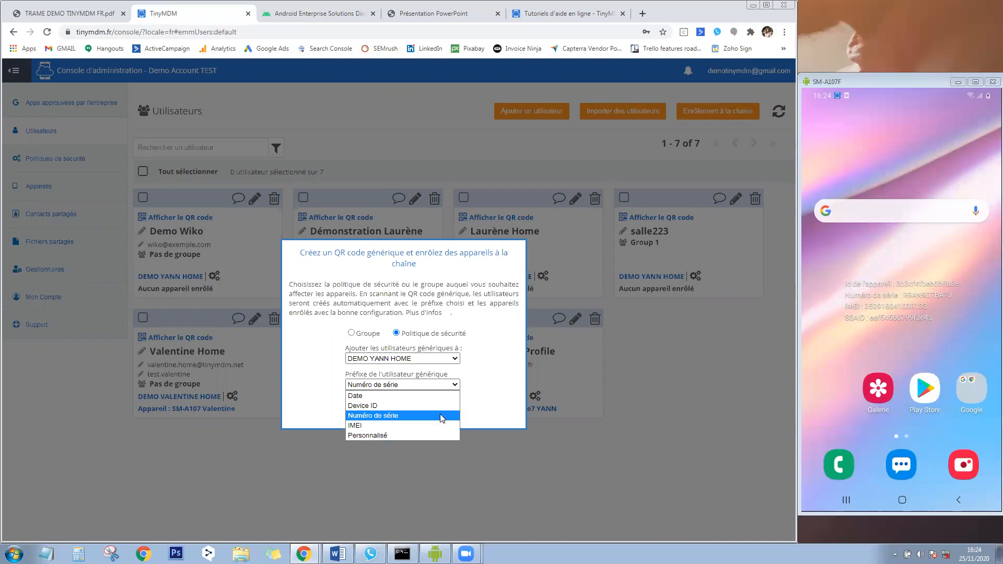
click(479, 375)
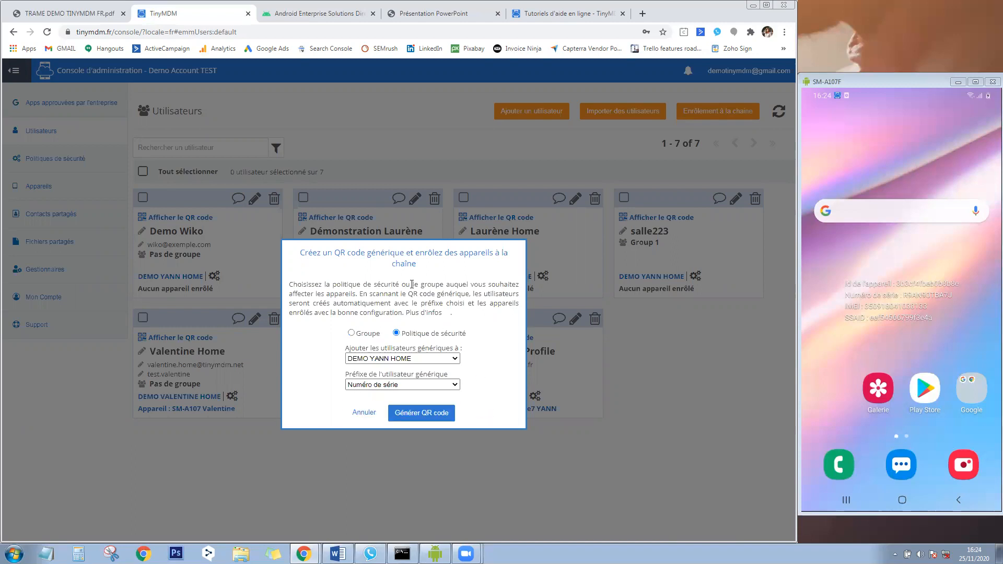
click(412, 359)
click(406, 387)
click(411, 413)
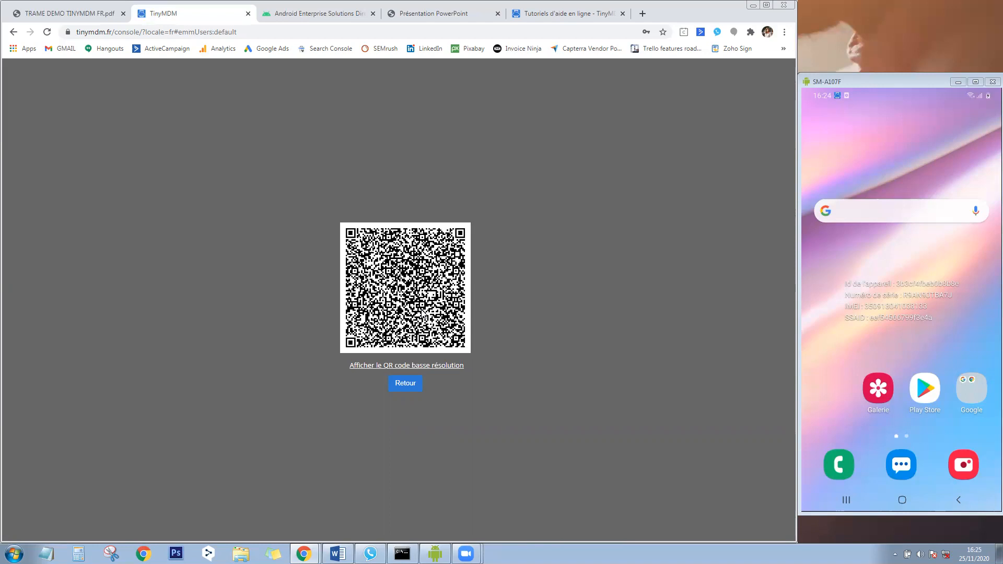
click(410, 390)
Cancel the bulk enrollment setup and go to the Politiques de sécurité list.
click(359, 417)
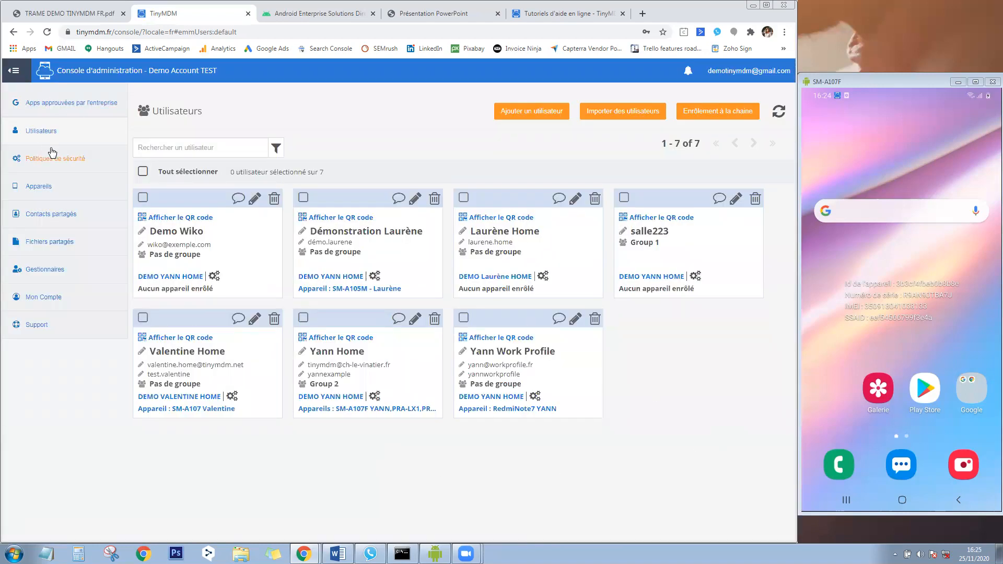
click(96, 160)
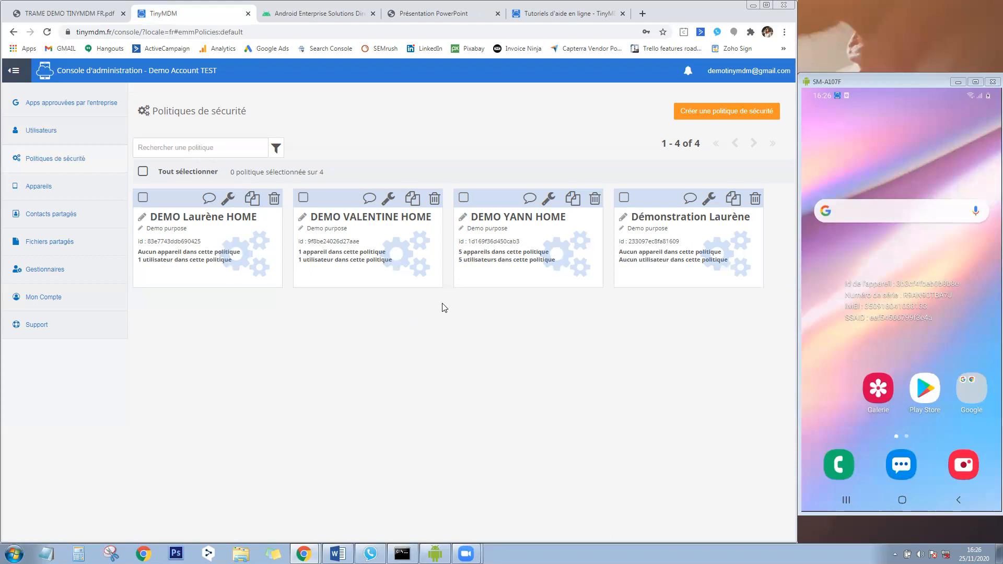
Edit the second demo security policy with its Modifier wrench icon.
click(386, 202)
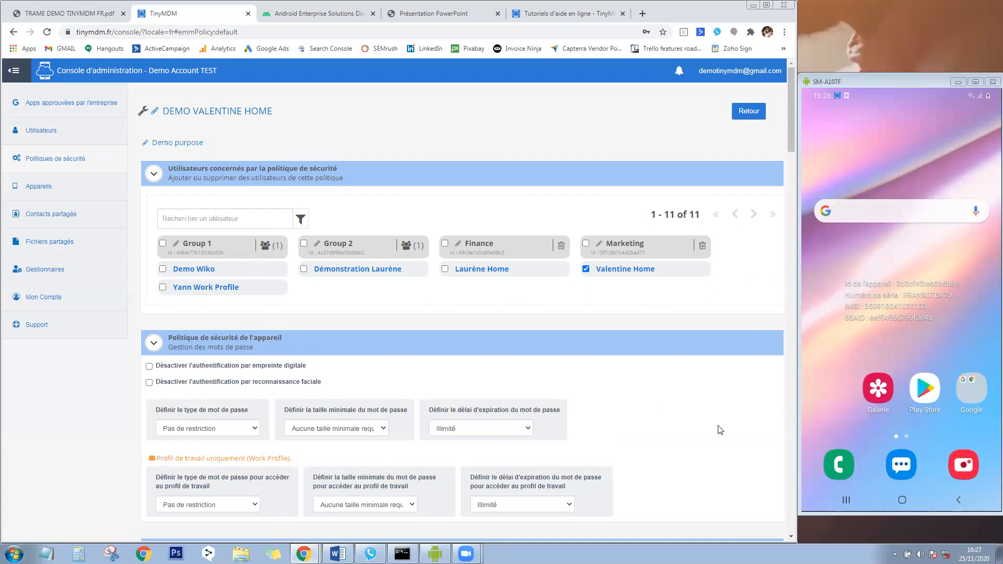
Review the password type, length and expiration options, keeping expiration Illimité, then scroll to Gestion des applications.
scroll(718, 428, down, 4)
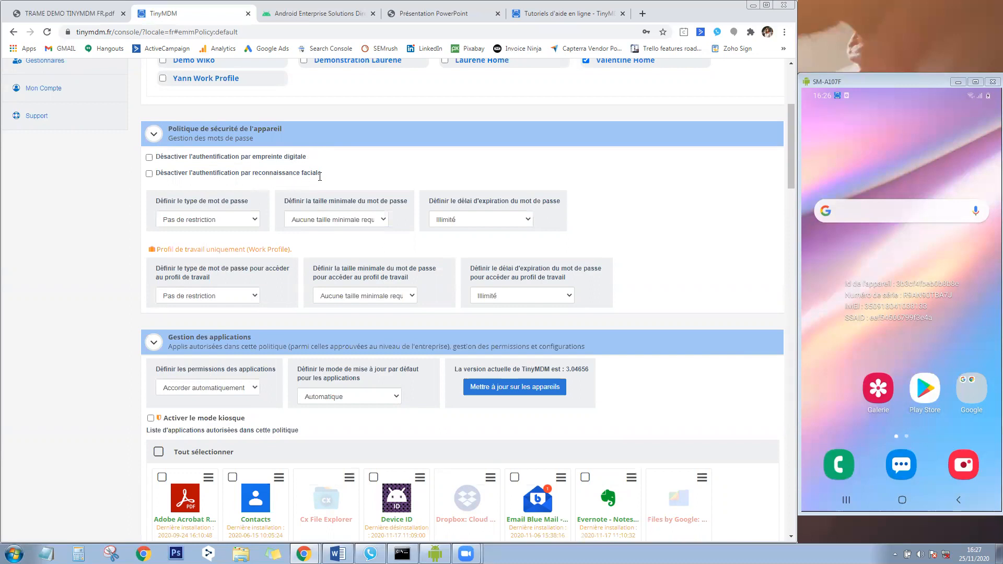
click(256, 218)
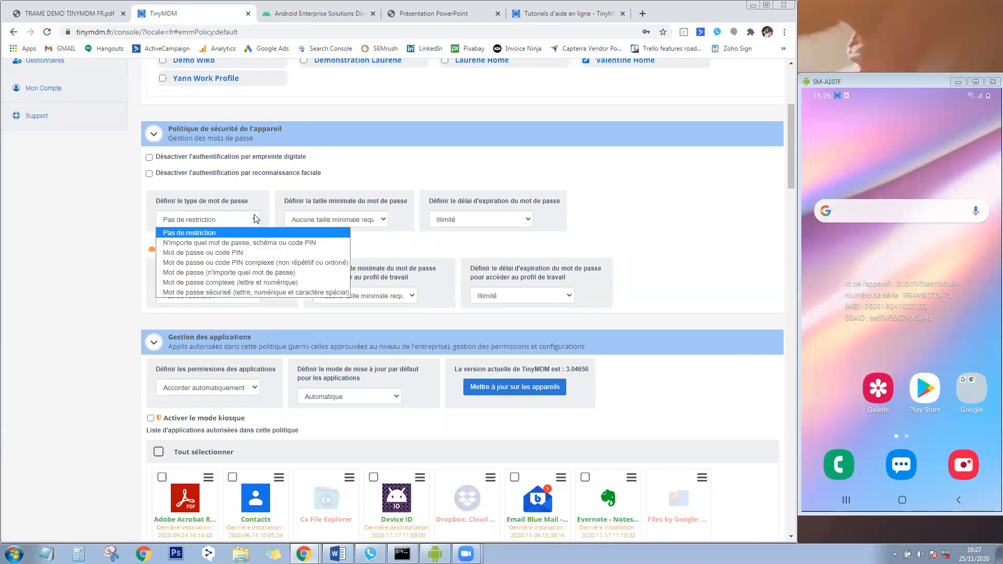
click(381, 220)
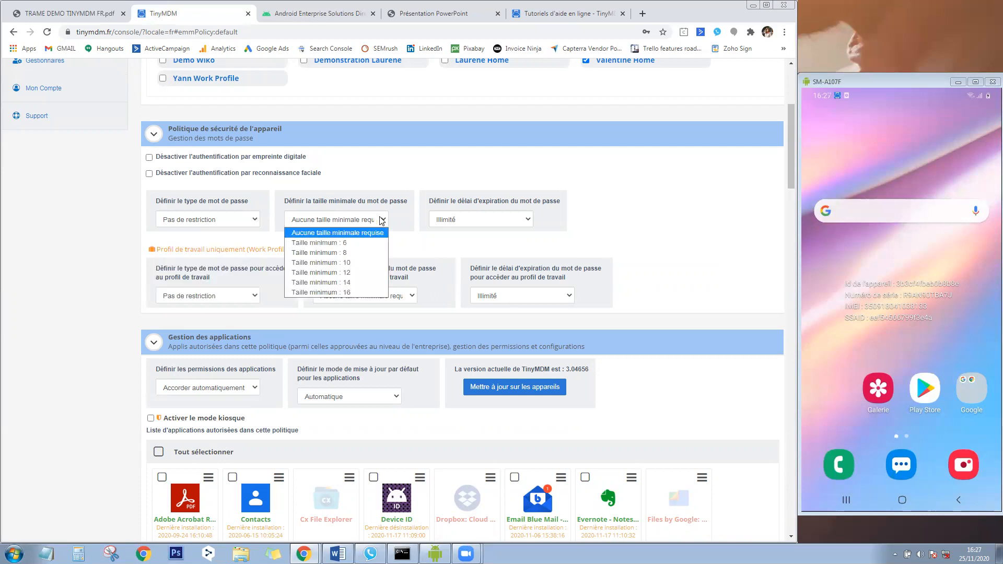
click(530, 216)
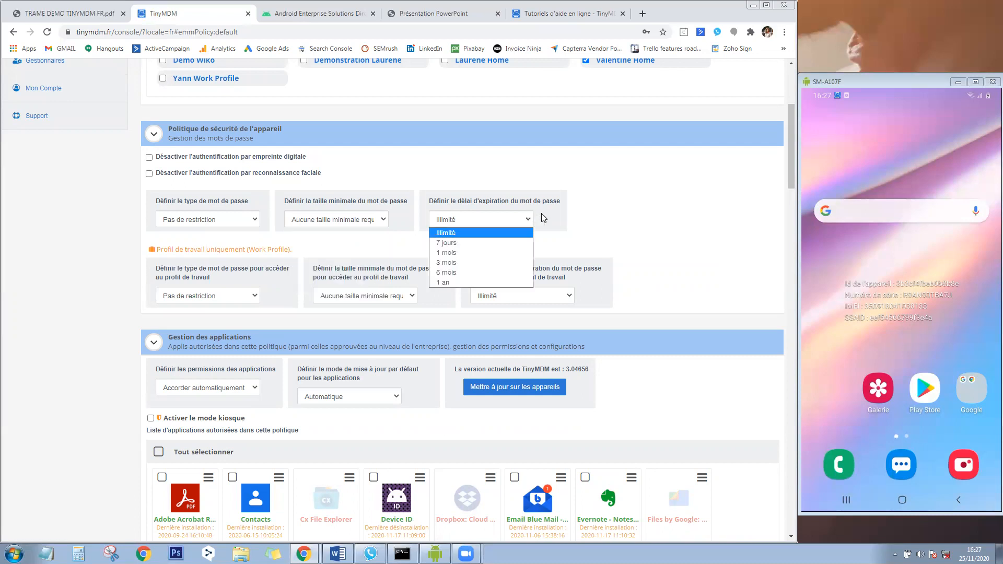
click(589, 222)
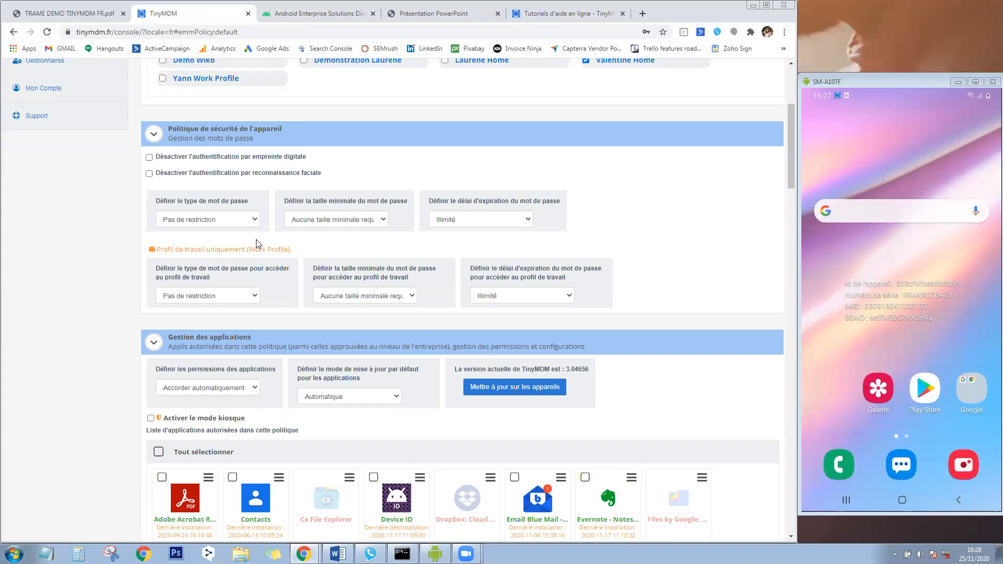
drag(790, 164, 794, 207)
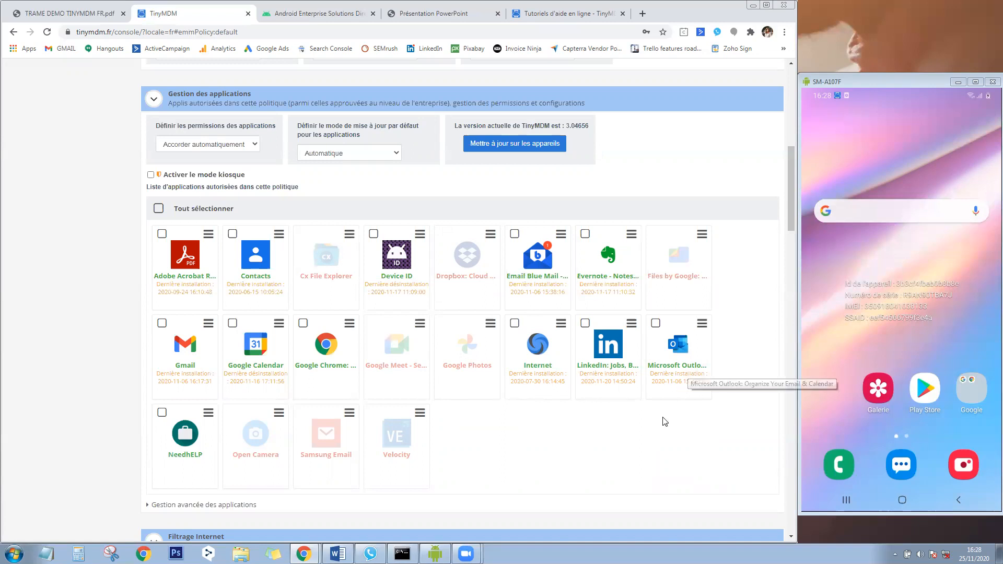
Approve Dropbox in the policy and push its installation to the managed phone.
click(463, 256)
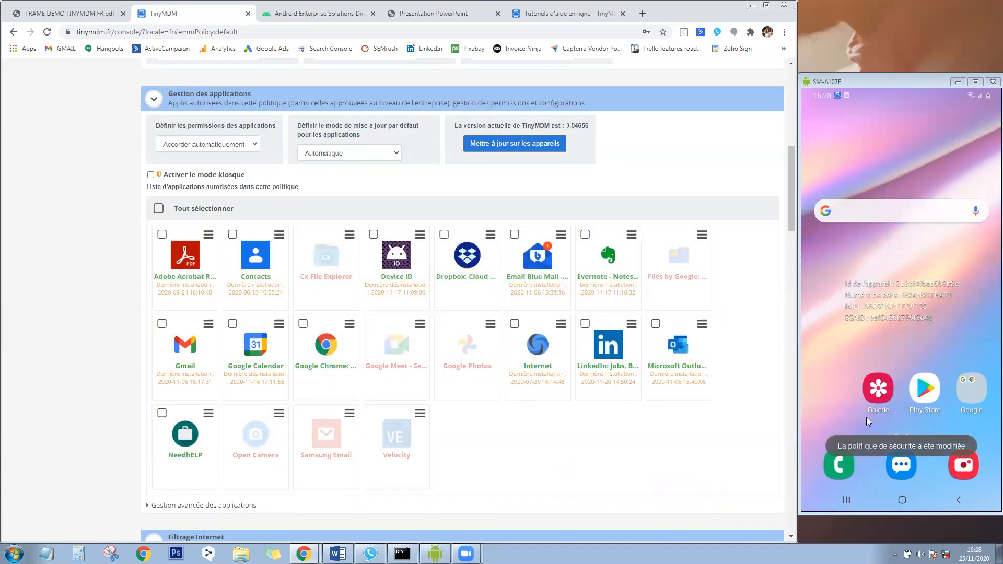
click(924, 390)
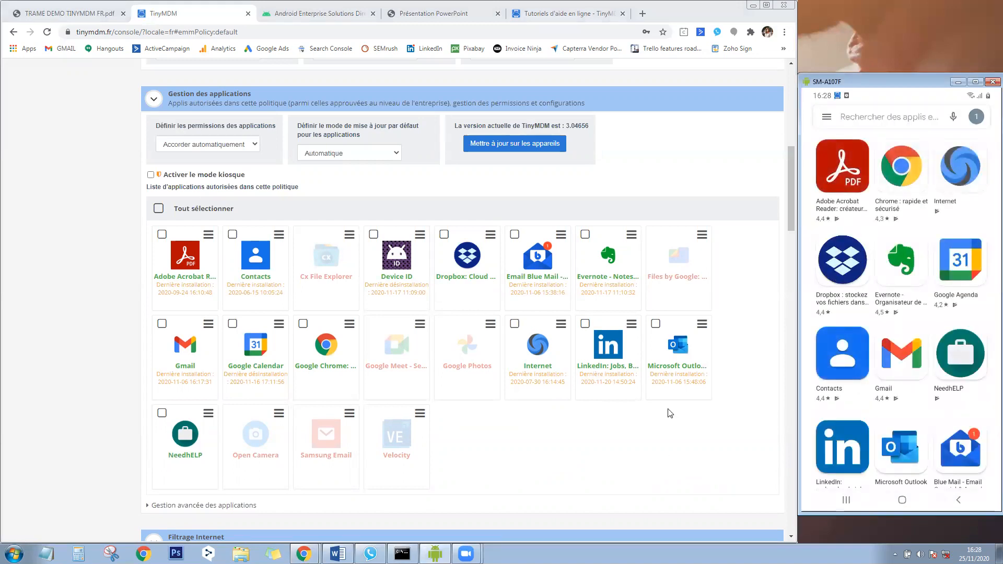
click(490, 235)
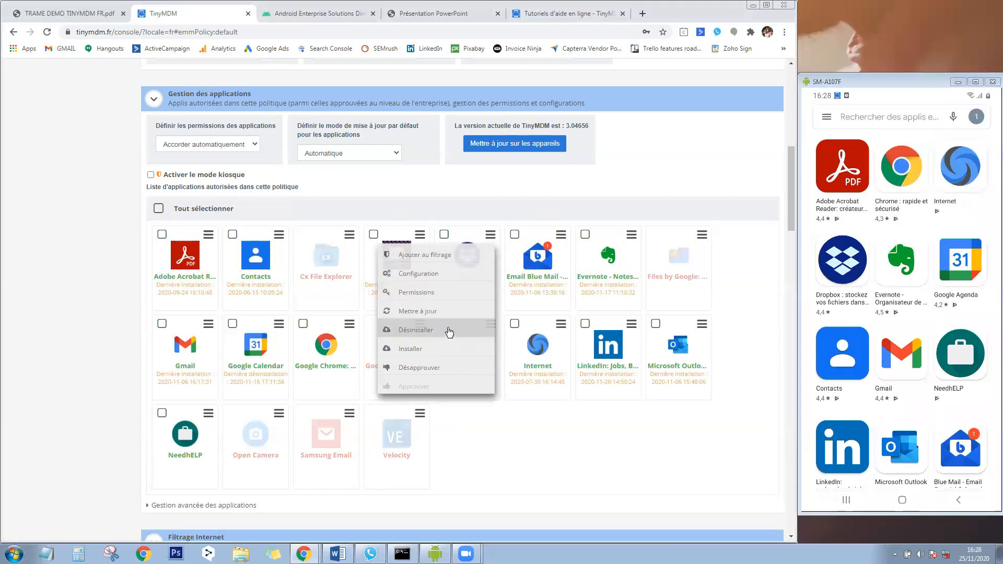
click(448, 348)
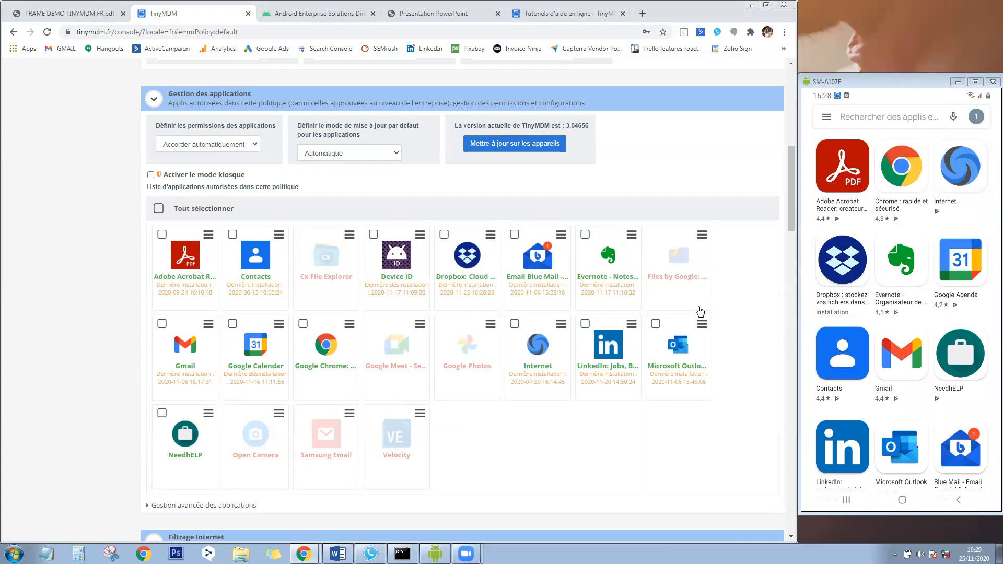
click(208, 324)
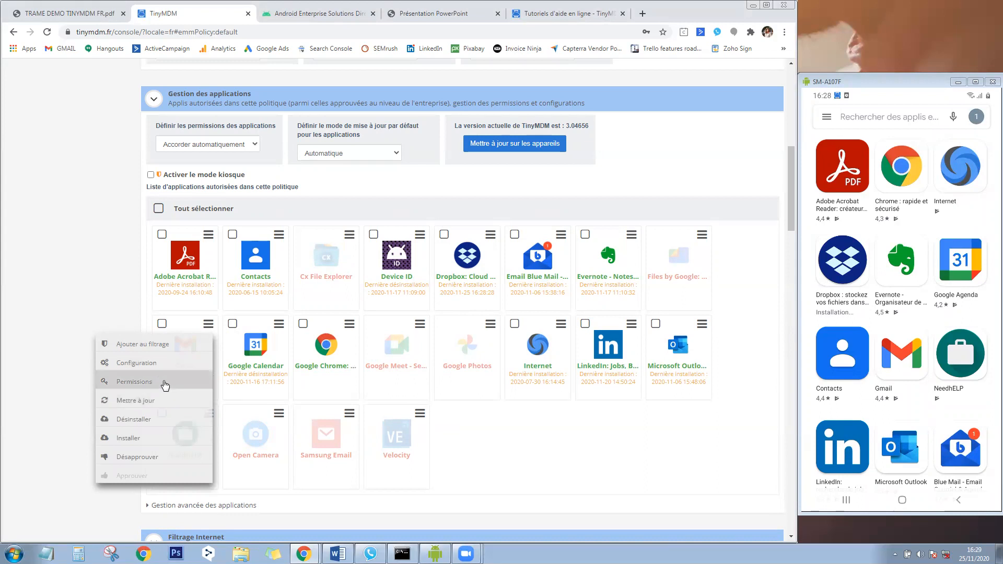
click(165, 384)
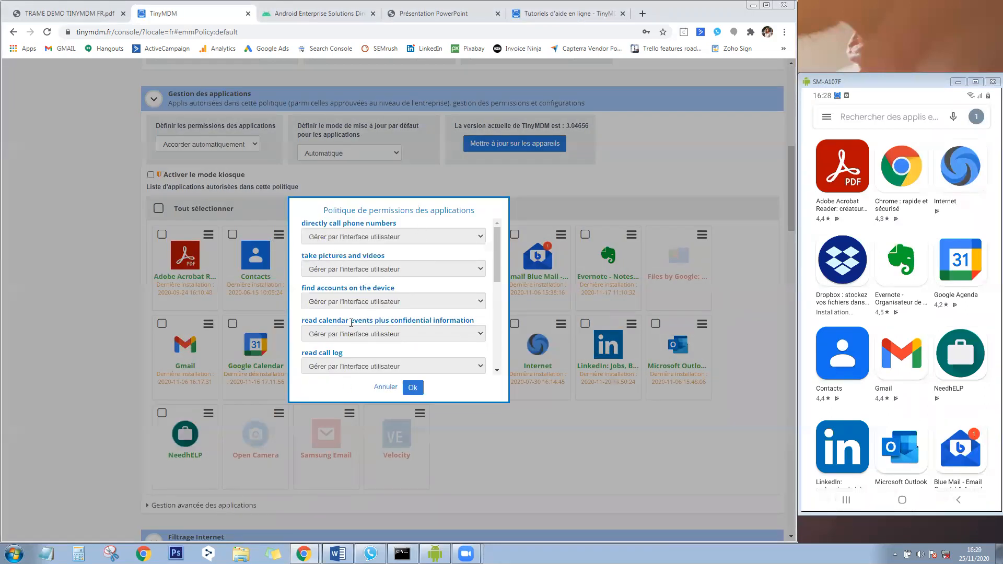
click(387, 389)
click(208, 324)
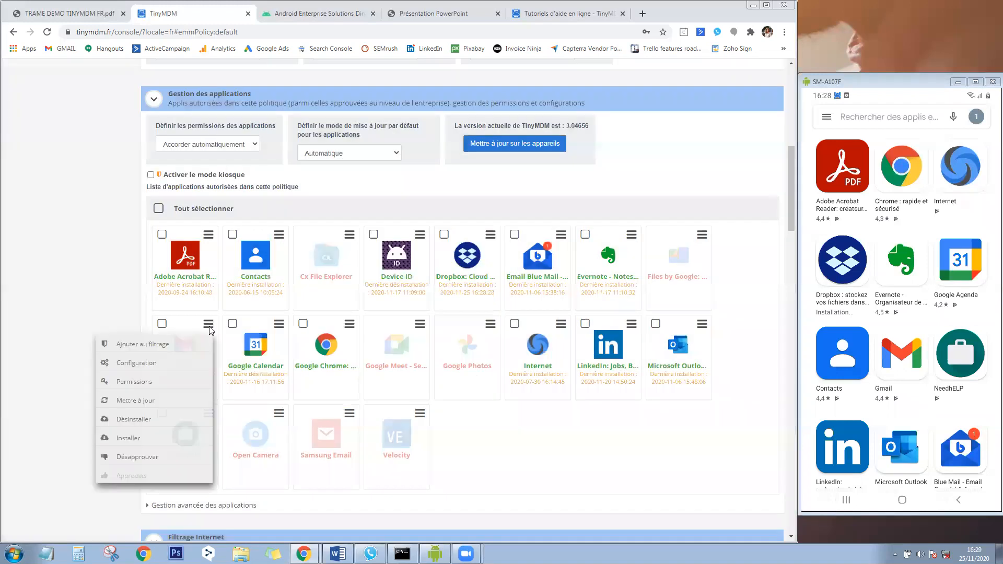
click(169, 360)
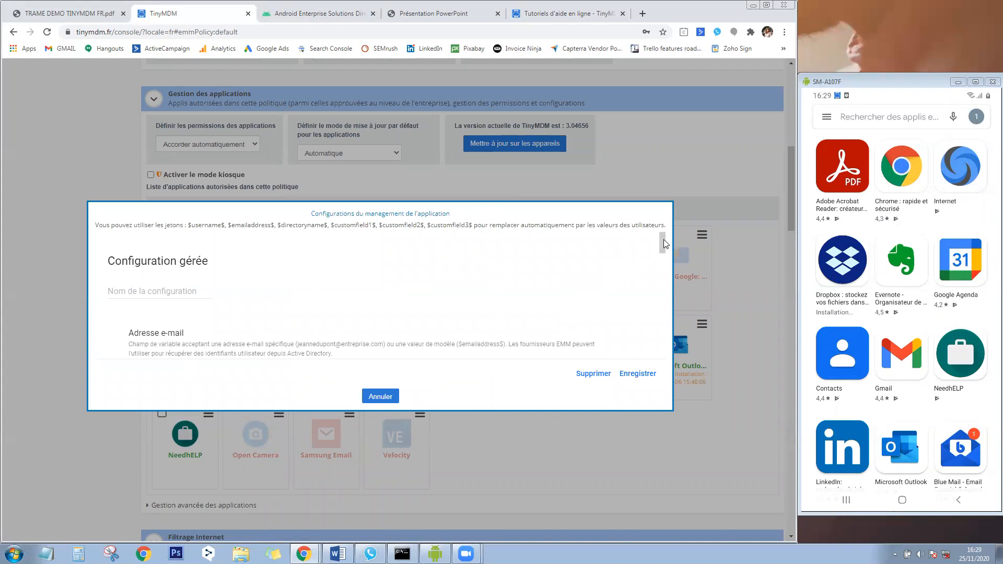
mouse_move(665, 244)
mouse_down()
mouse_move(672, 312)
mouse_move(652, 384)
mouse_up()
scroll(413, 298, up, 5)
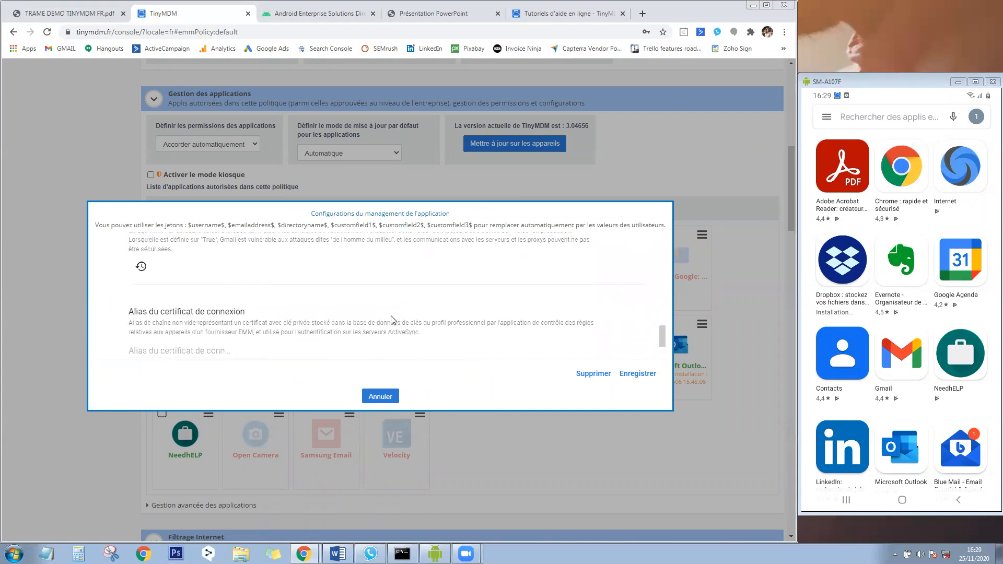
click(380, 397)
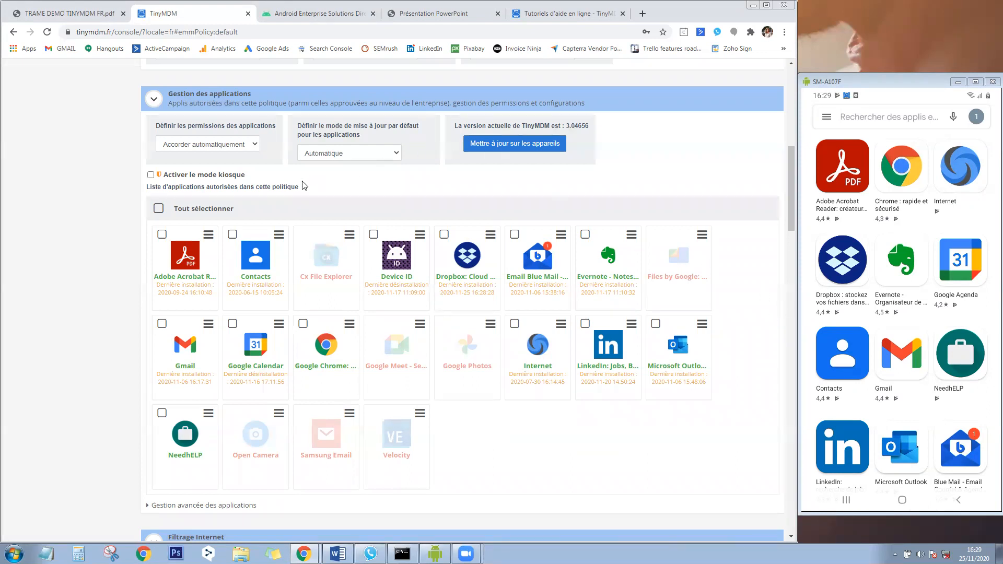
Keep permissions on Accorder automatiquement and set app updates to Automatique avec wifi.
click(254, 145)
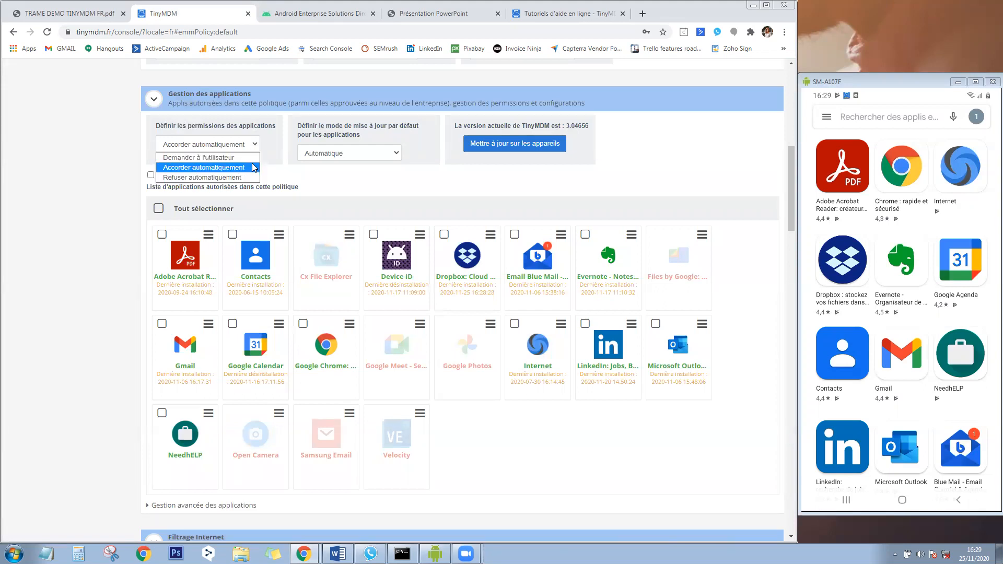
click(254, 167)
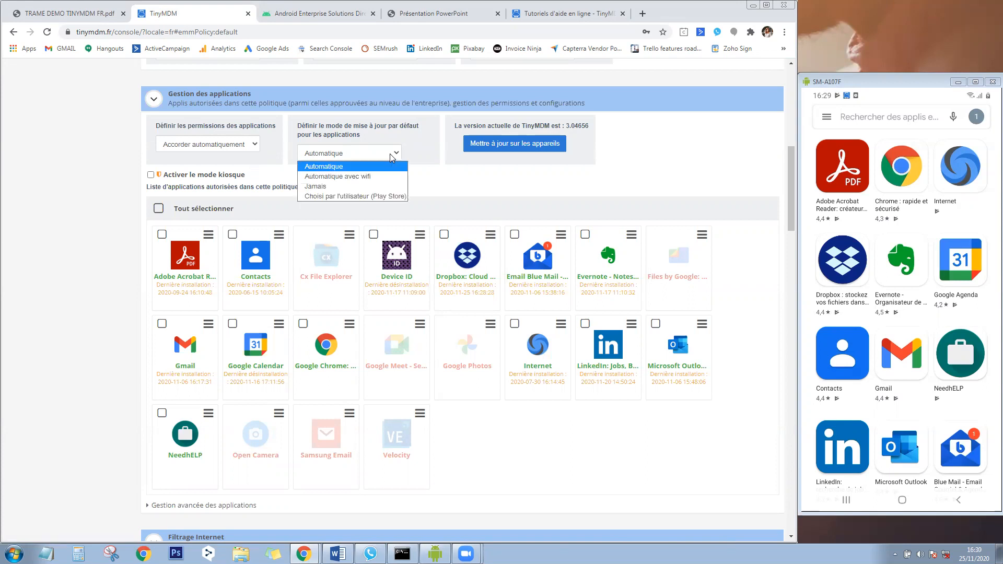
click(364, 176)
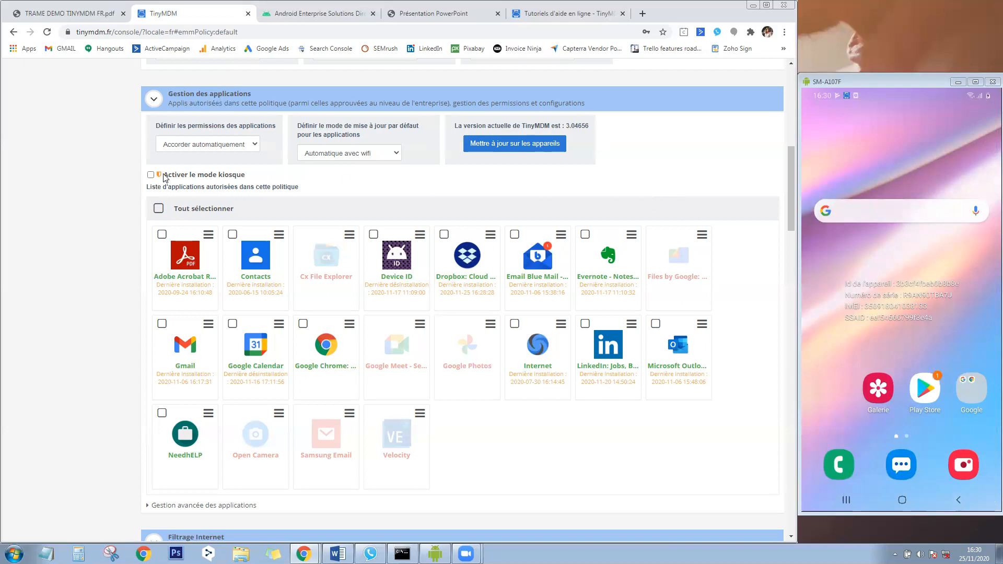
Enable 'Activer le mode kiosque', expand its advanced settings, and move the phone mirror toward the centre.
mouse_move(243, 177)
click(151, 176)
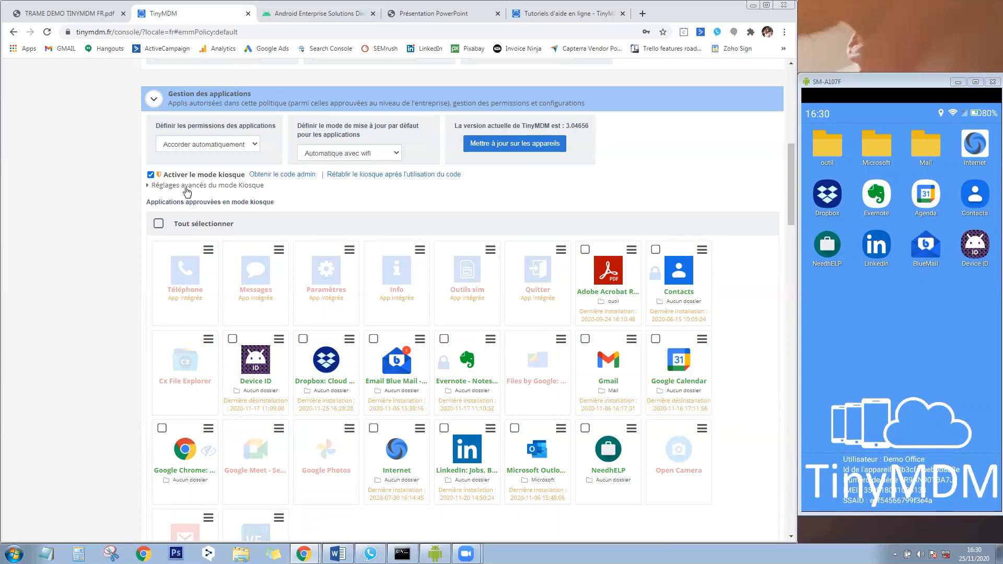
click(187, 186)
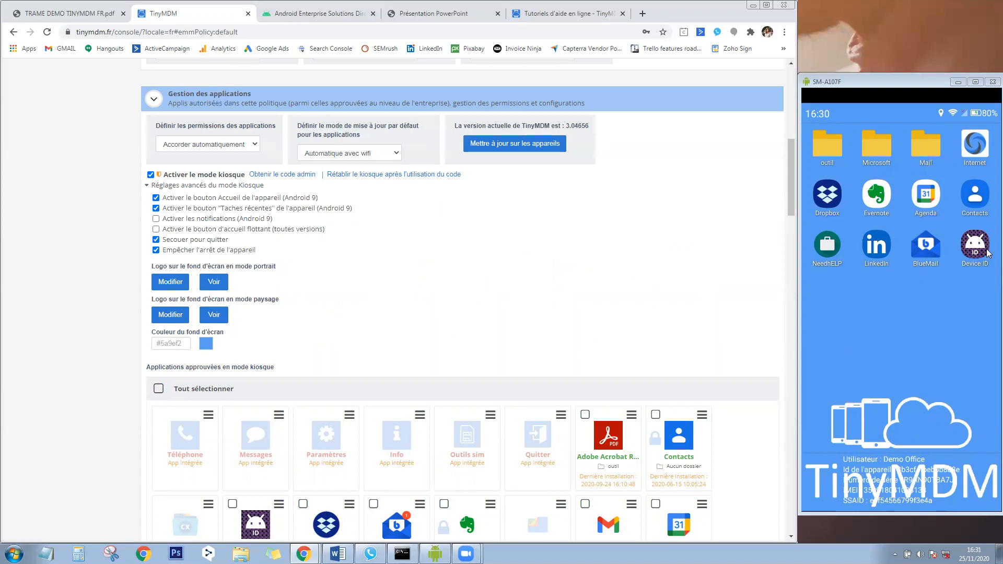
drag(908, 80, 676, 58)
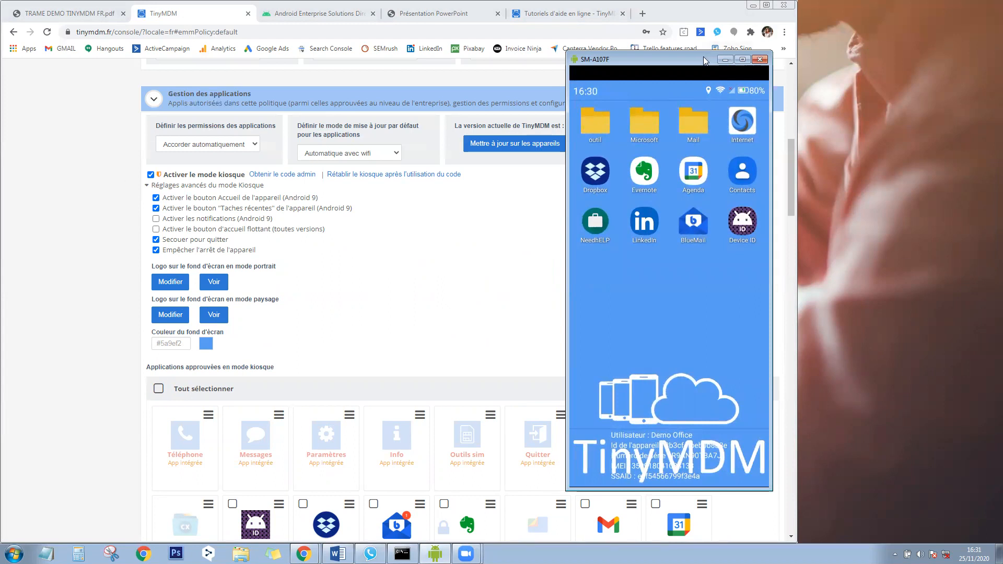
Move the phone mirror back right and browse the kiosk's outil, Microsoft and Mail folders.
drag(703, 57, 933, 76)
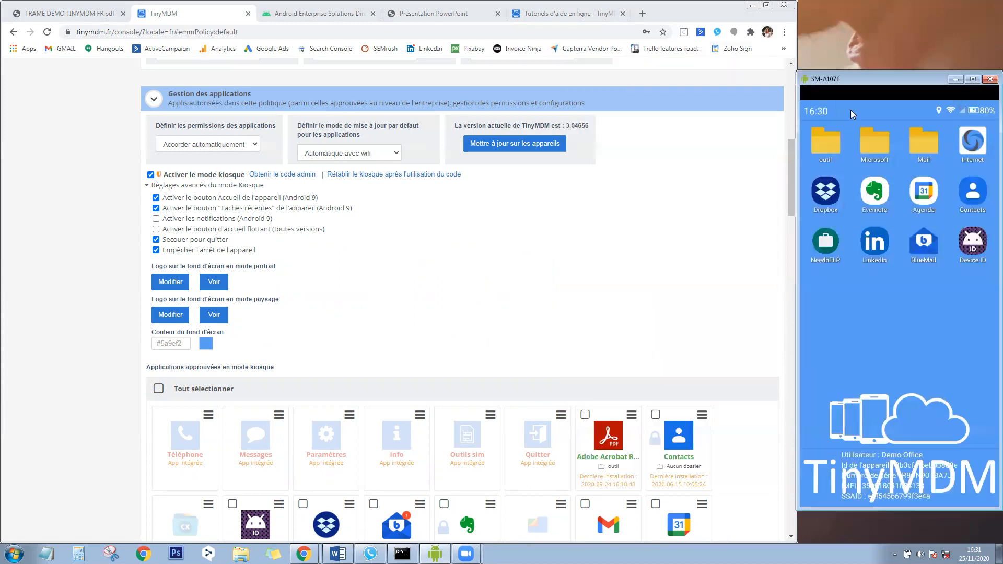
click(822, 140)
click(833, 144)
click(880, 142)
click(827, 136)
click(928, 135)
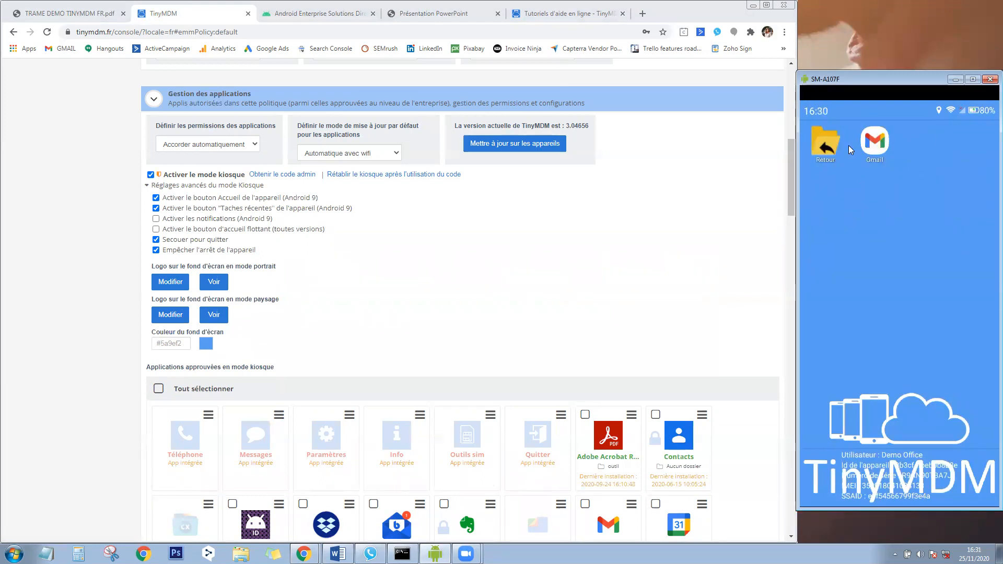
click(832, 150)
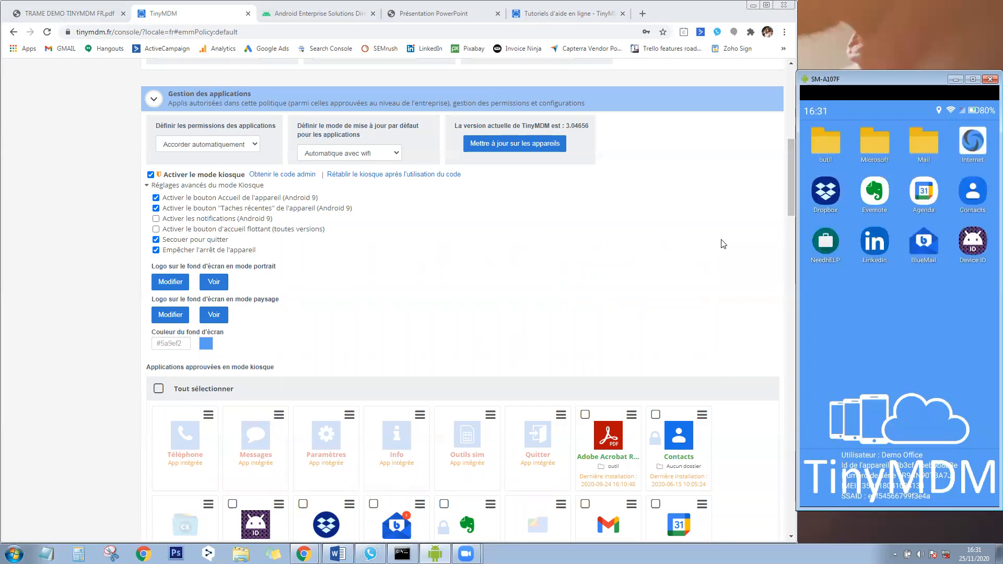
Try the password-protected Contacts app and NeedhELP on the phone, then scroll the console back to the kiosk settings.
scroll(698, 255, down, 2)
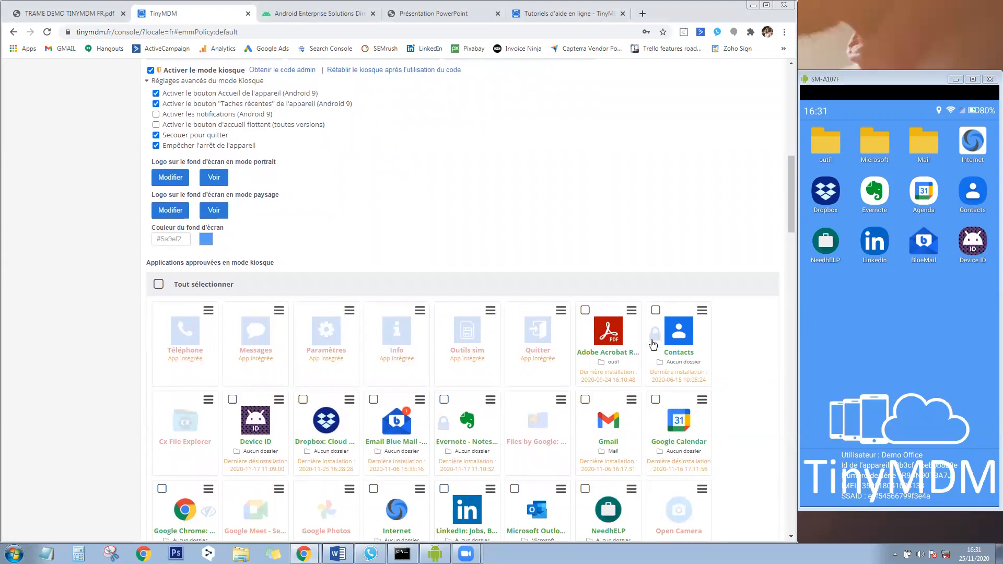
click(966, 195)
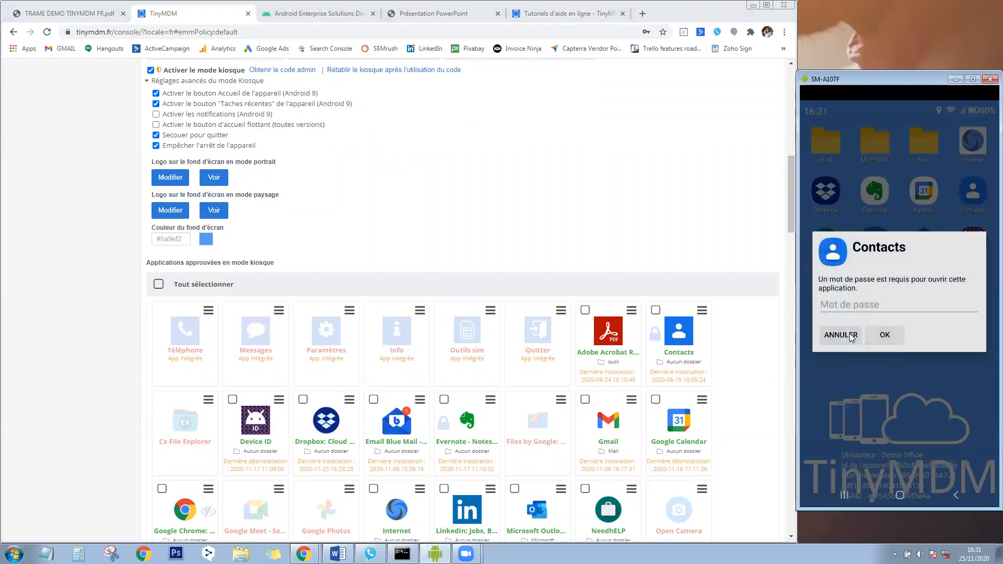
click(852, 336)
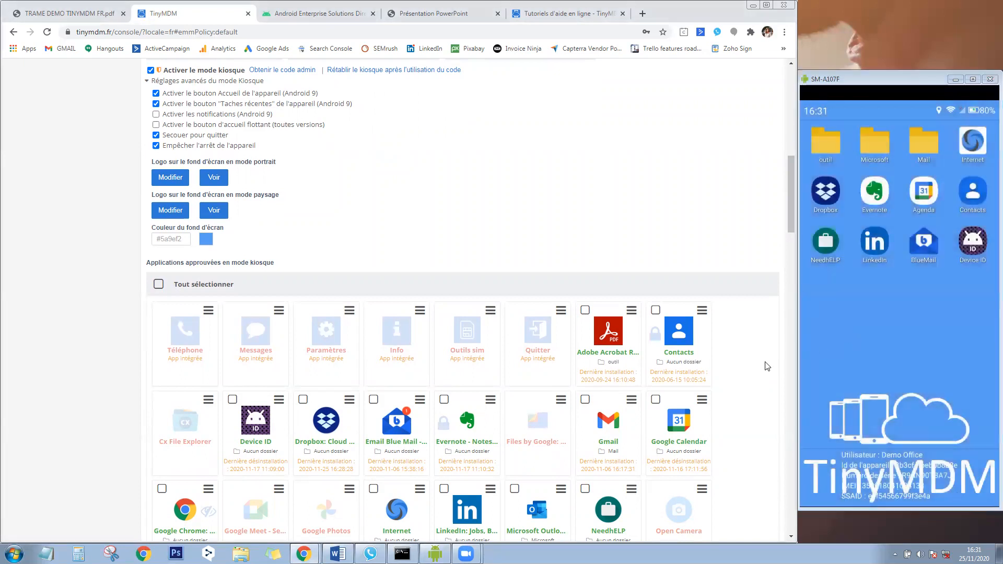
scroll(753, 317, down, 1)
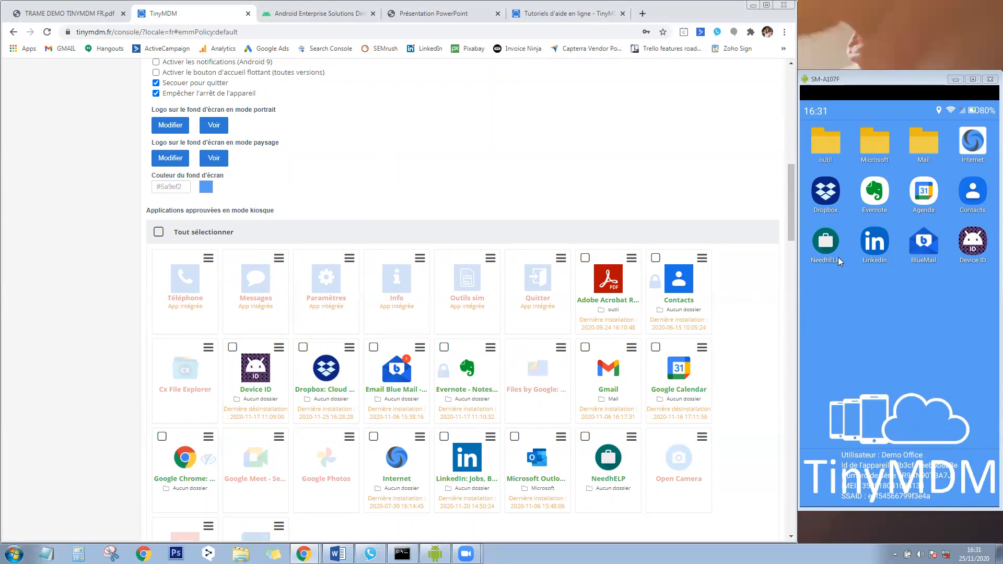
click(826, 243)
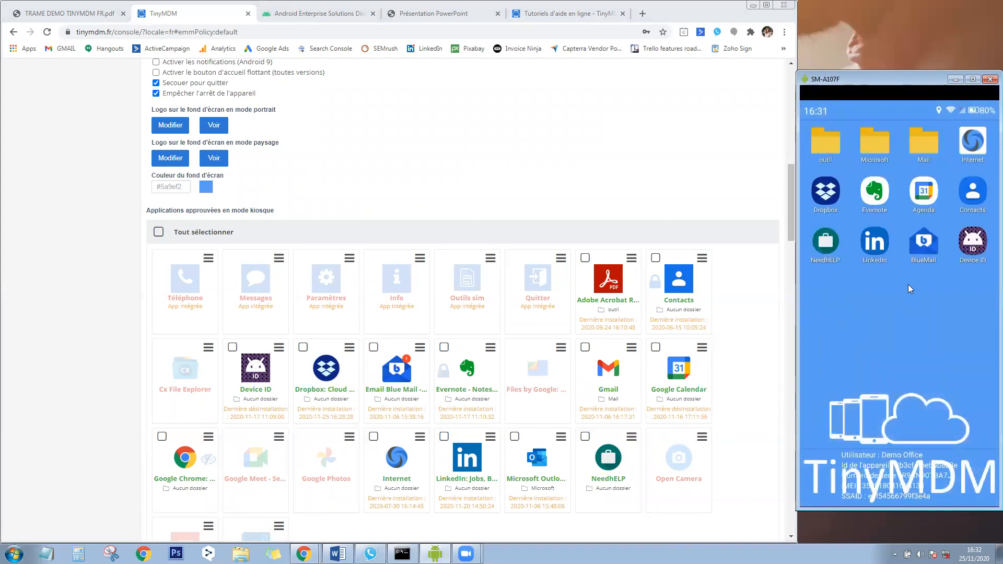
click(757, 331)
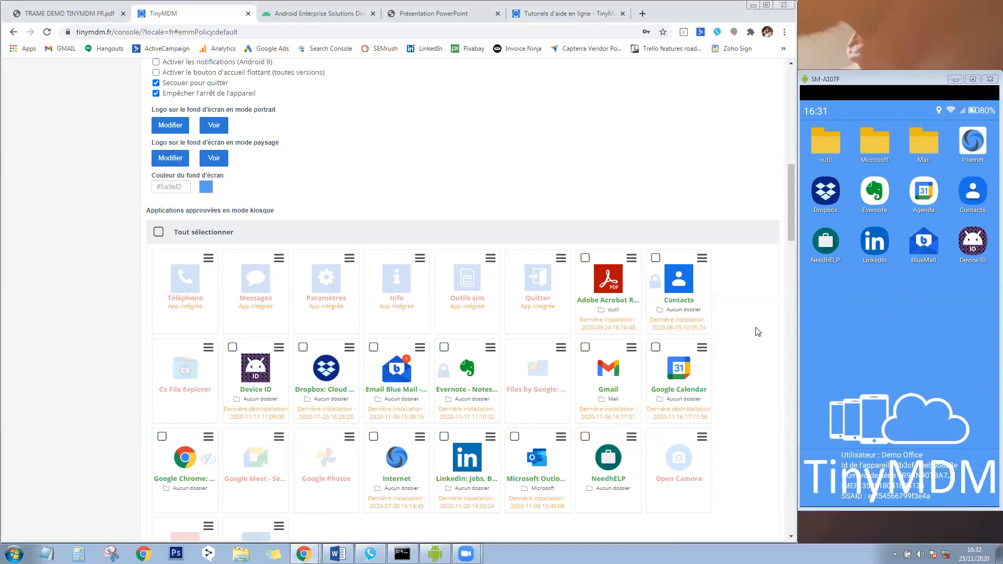
scroll(744, 342, up, 2)
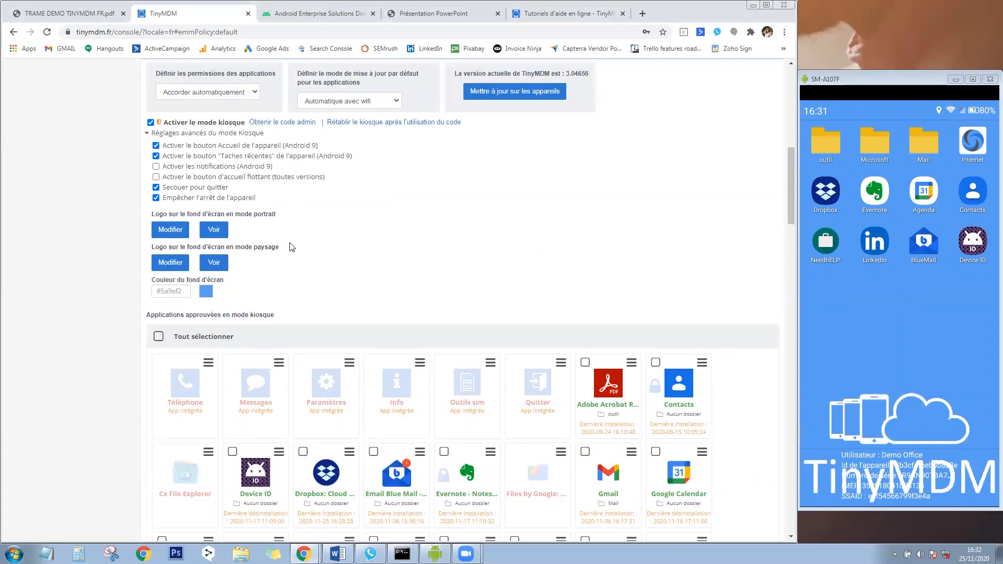
Approve Paramètres for kiosk mode, leaving 'Activer les notifications (Android 9)' unticked.
click(156, 166)
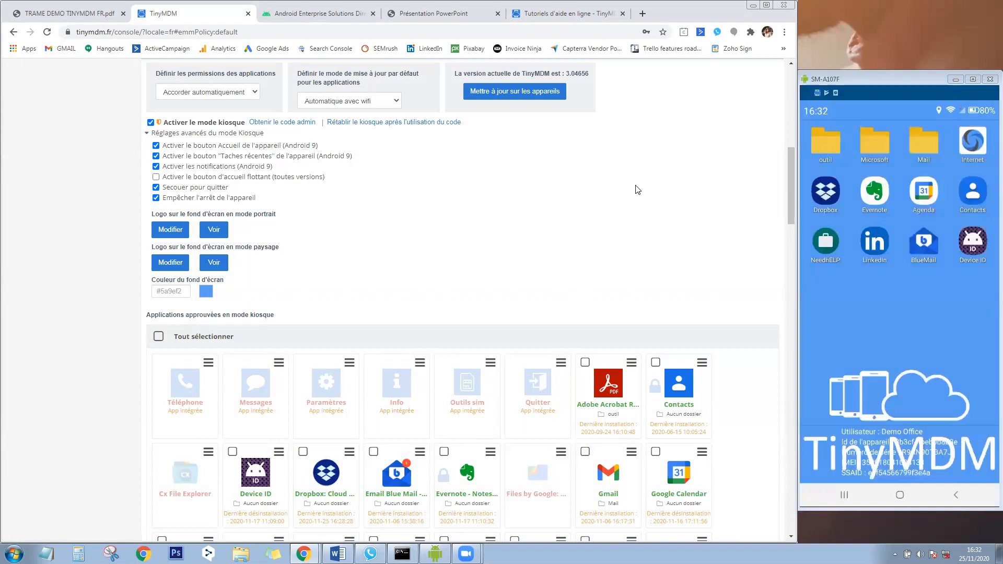
click(328, 384)
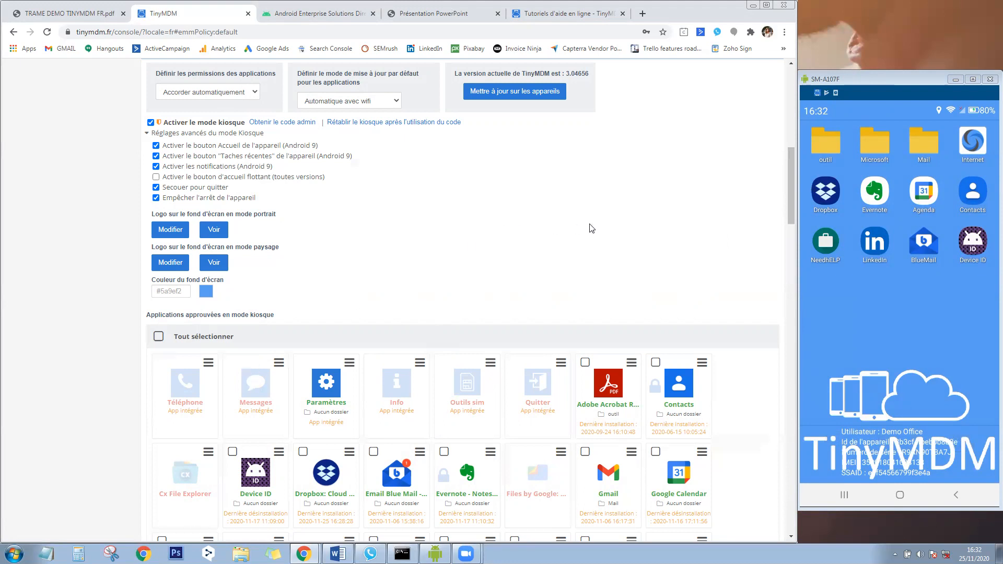
click(156, 167)
drag(791, 181, 789, 181)
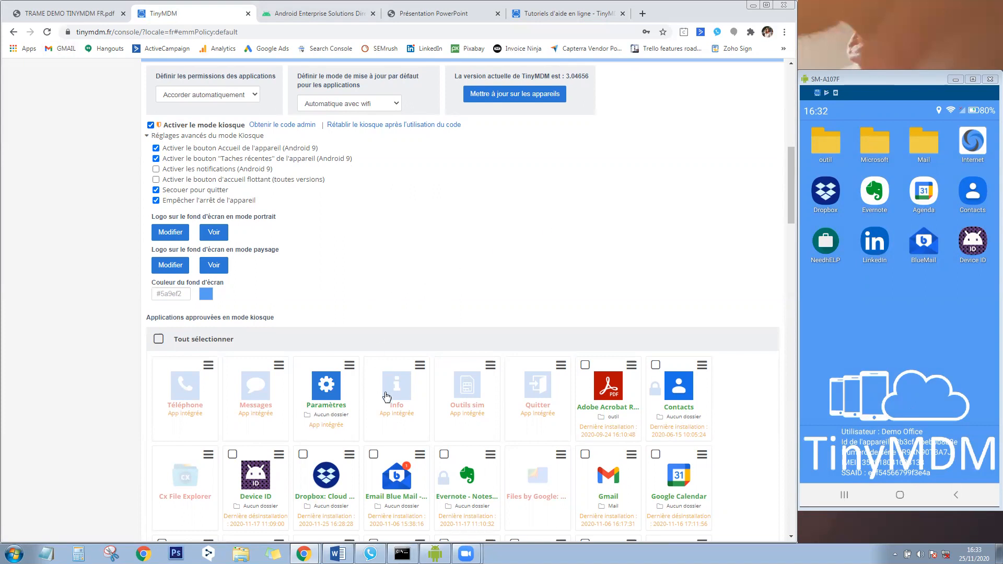
click(538, 389)
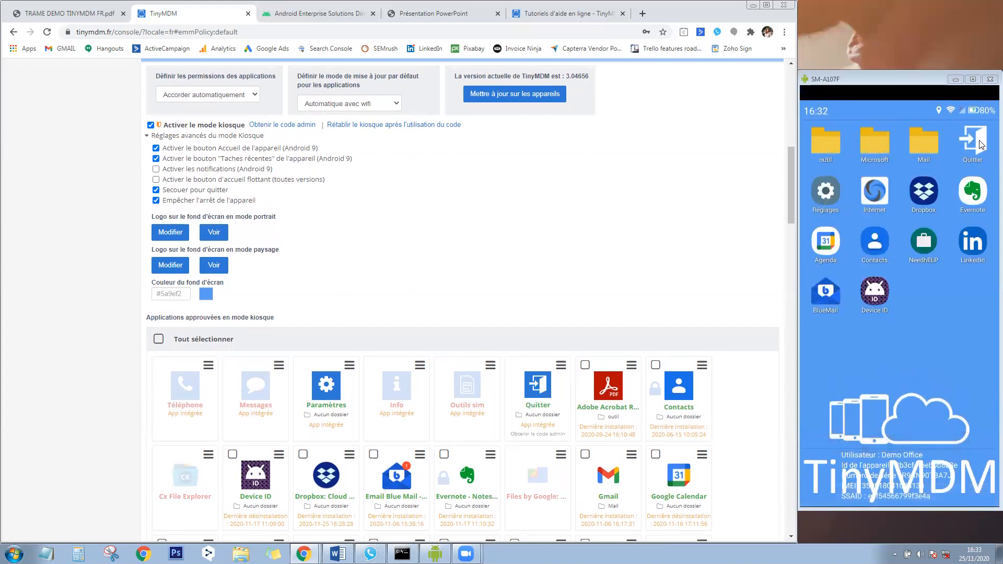
click(972, 141)
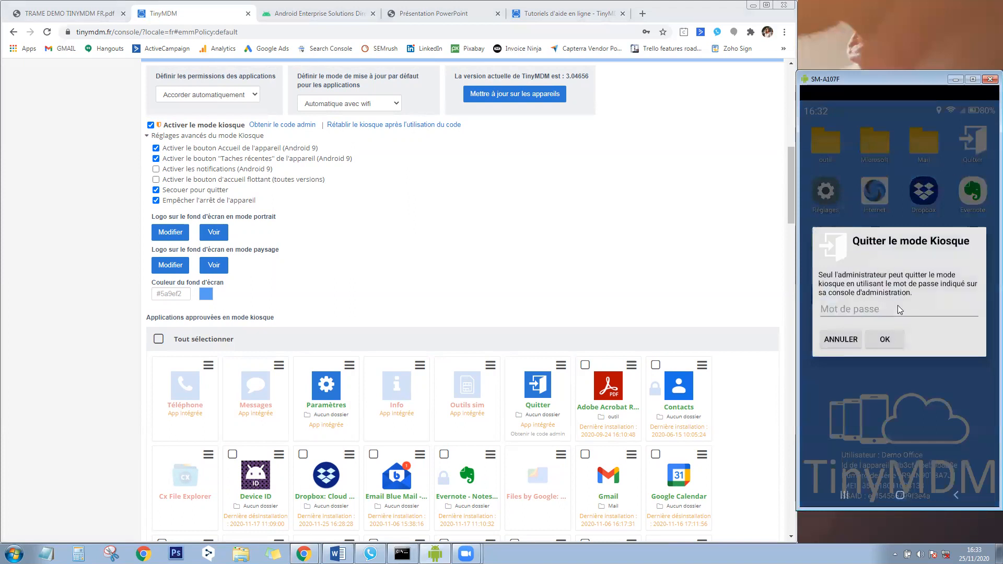
click(271, 125)
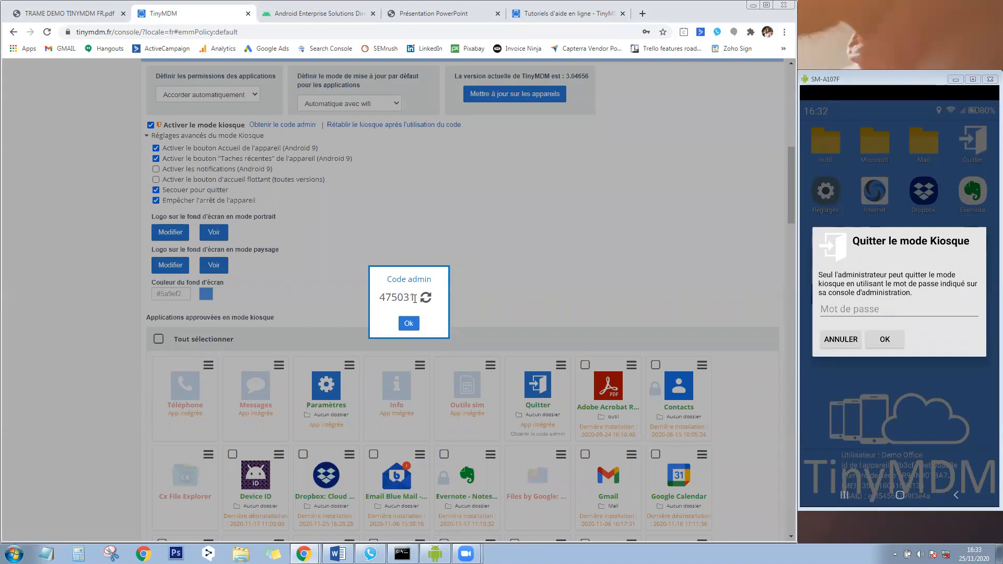
click(409, 324)
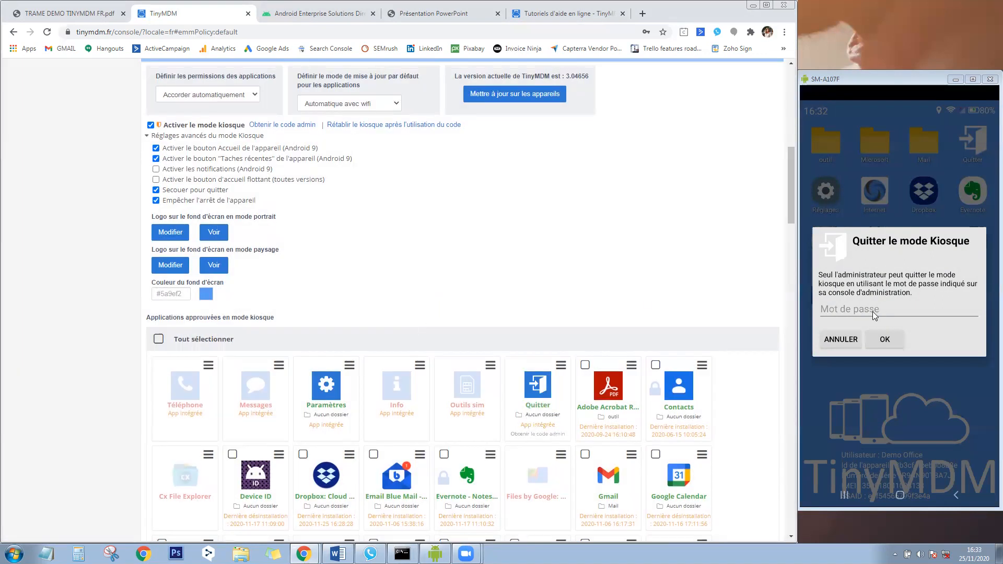
click(850, 342)
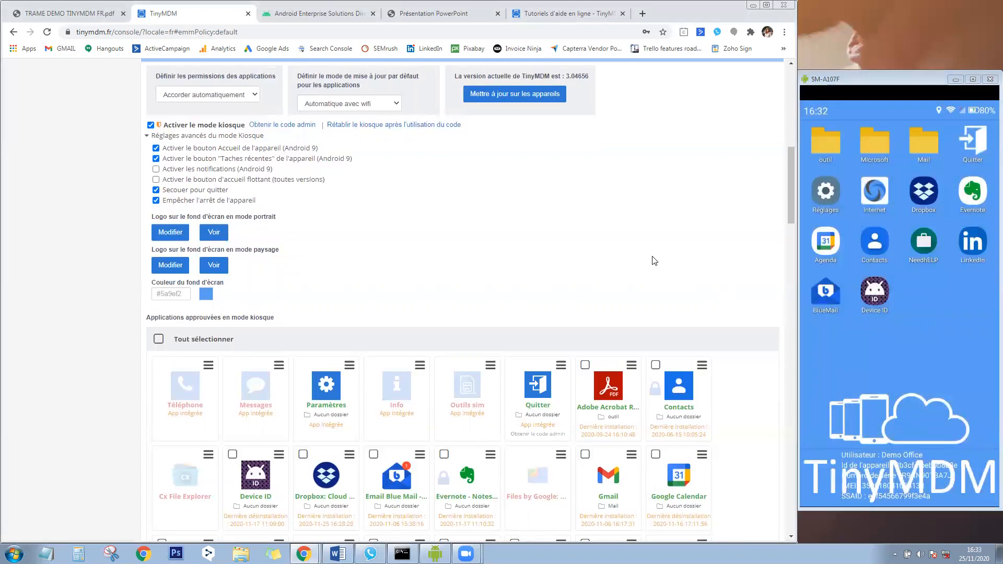
click(536, 385)
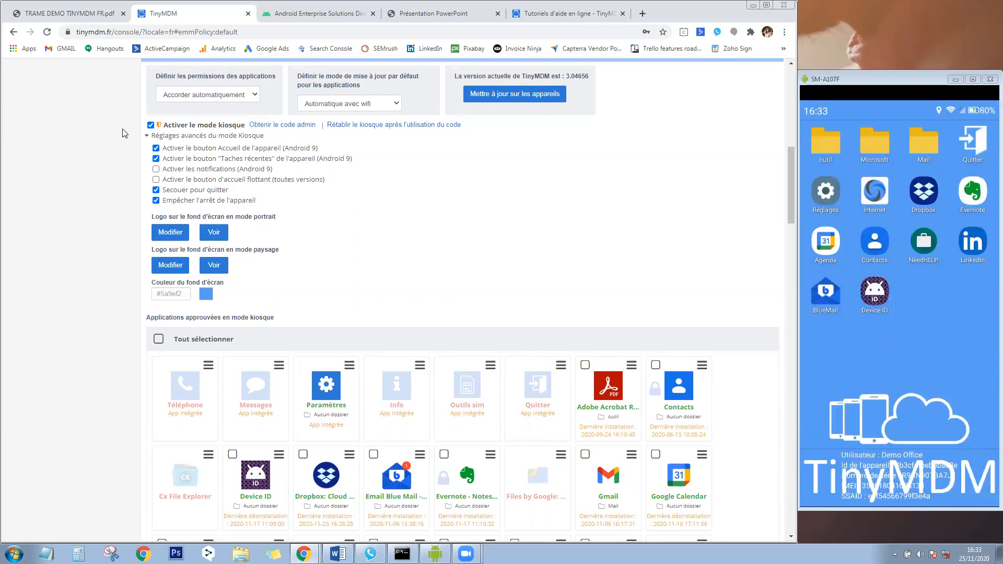
Turn off kiosk mode and scroll down to the Filtrage Internet section.
click(150, 125)
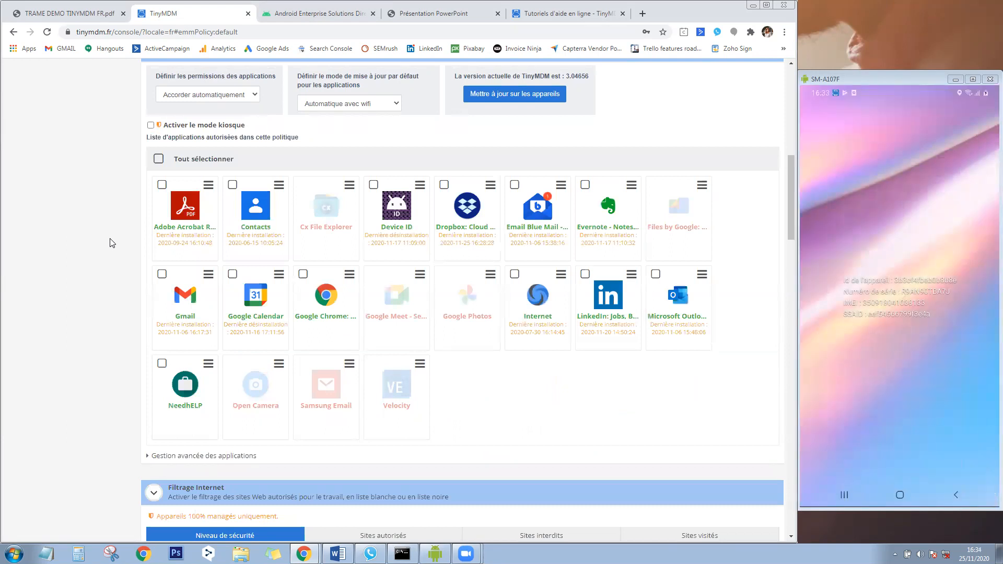
drag(791, 222, 793, 287)
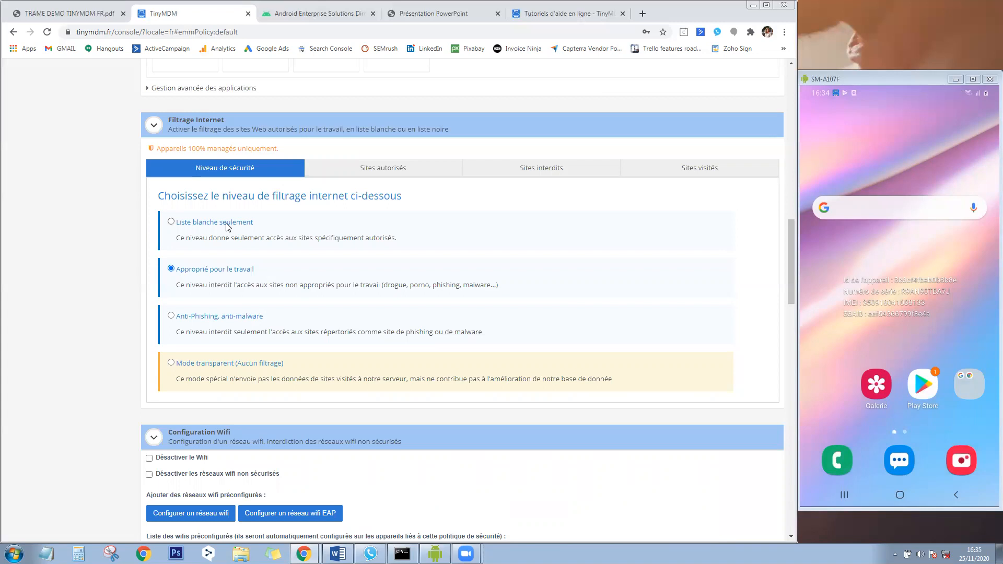
Review the allowed, blocked and visited (last 15 days) site lists, then scroll down to Configuration Wifi.
click(391, 171)
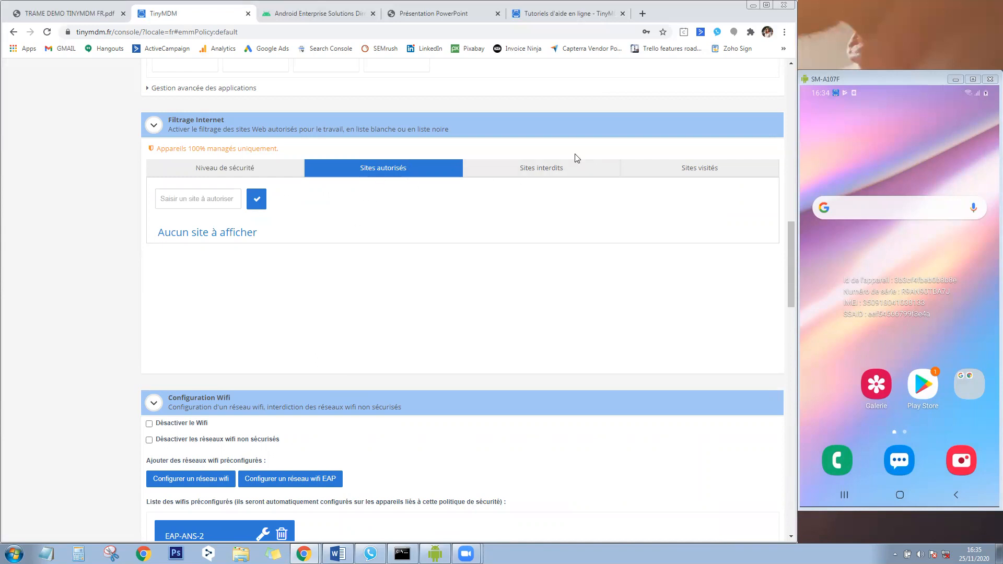
click(578, 173)
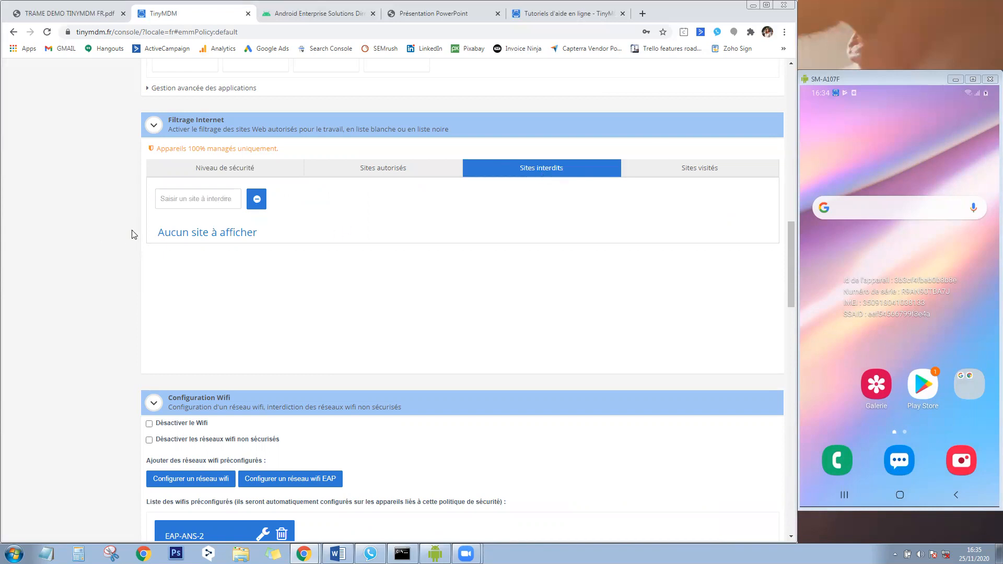
click(679, 179)
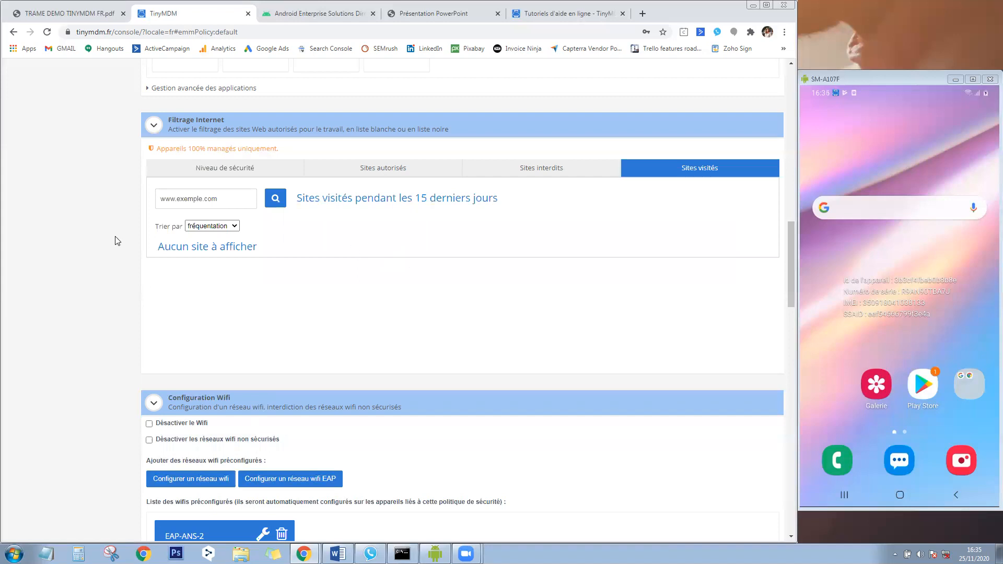
click(209, 168)
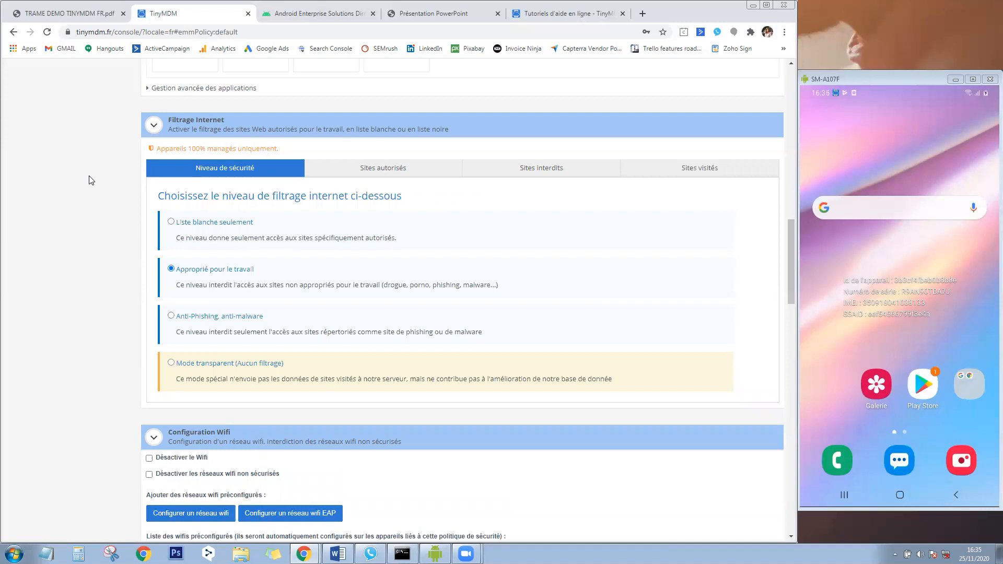
scroll(90, 180, down, 5)
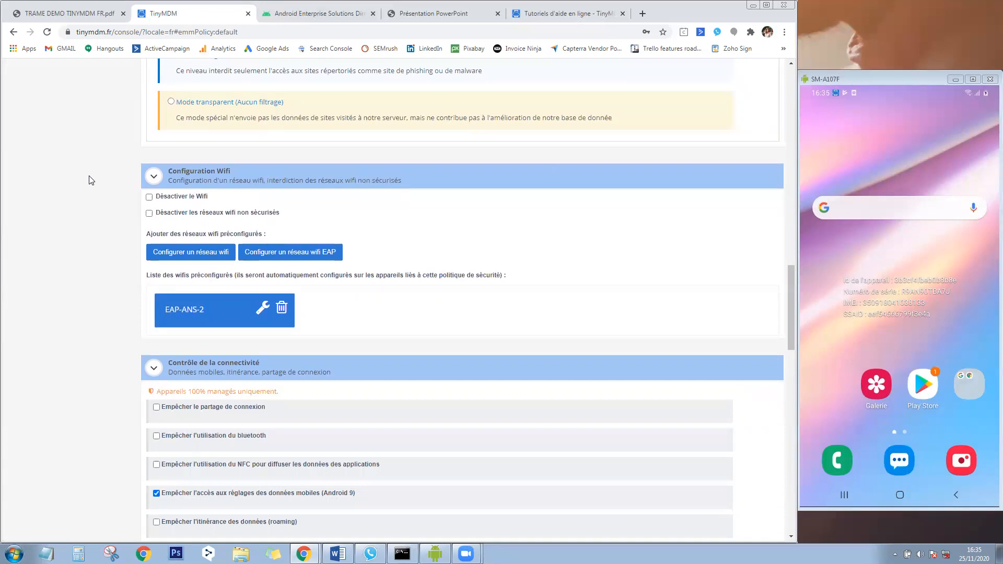
click(168, 257)
click(390, 314)
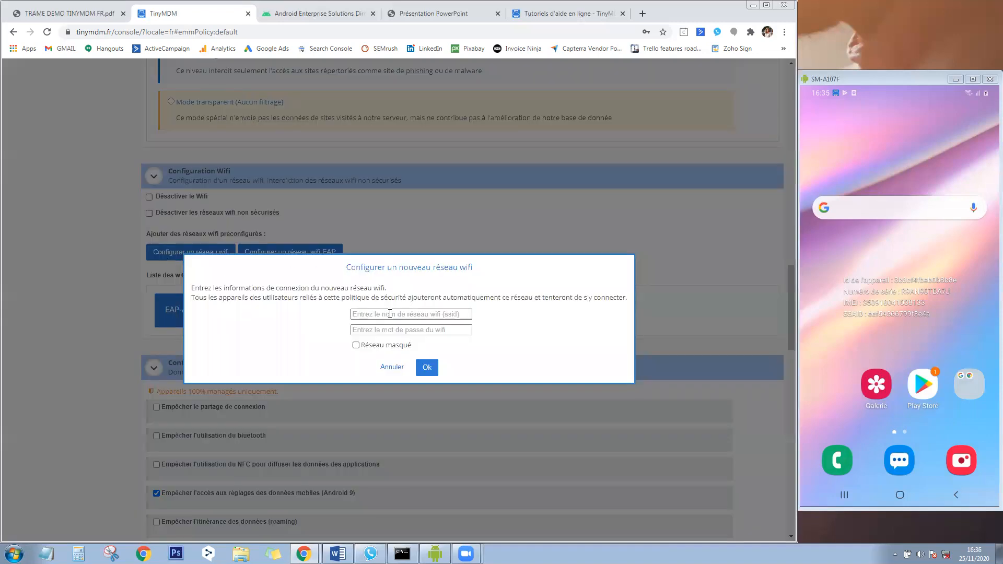
click(400, 368)
click(290, 252)
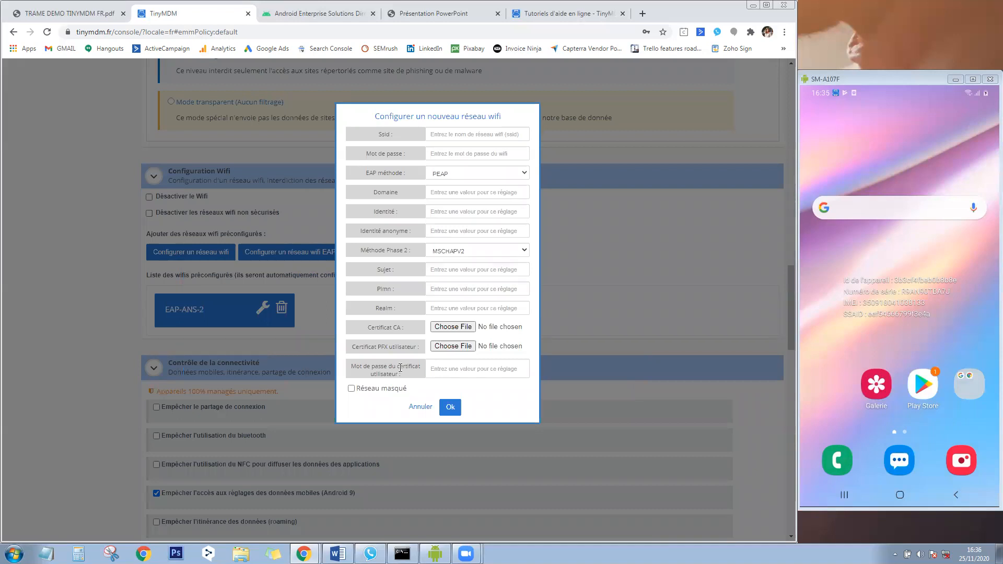
click(426, 407)
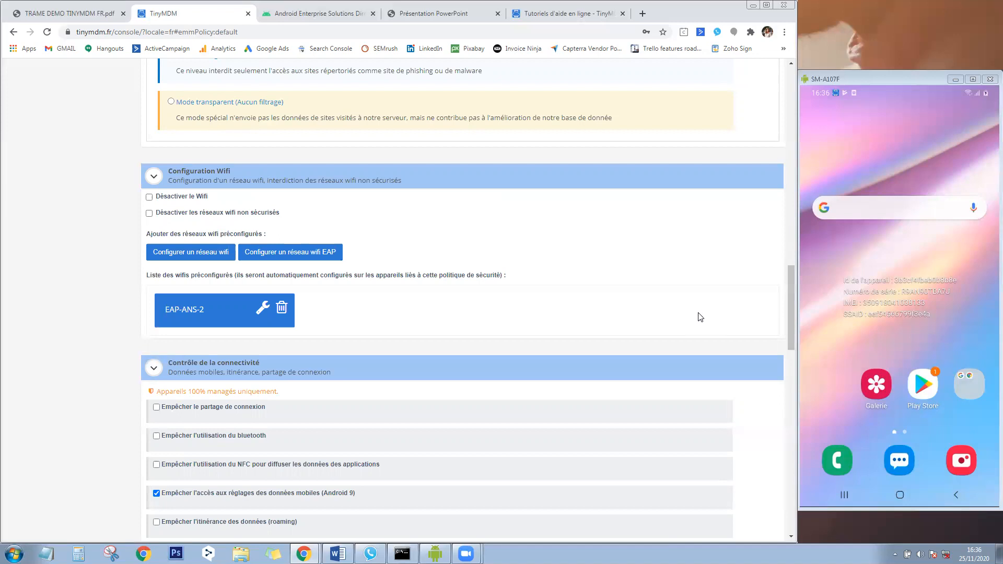
drag(792, 295, 790, 320)
Scroll to Contrôles généraux de l'appareil and check the OS update delay choices, leaving it on Automatique.
scroll(789, 320, down, 3)
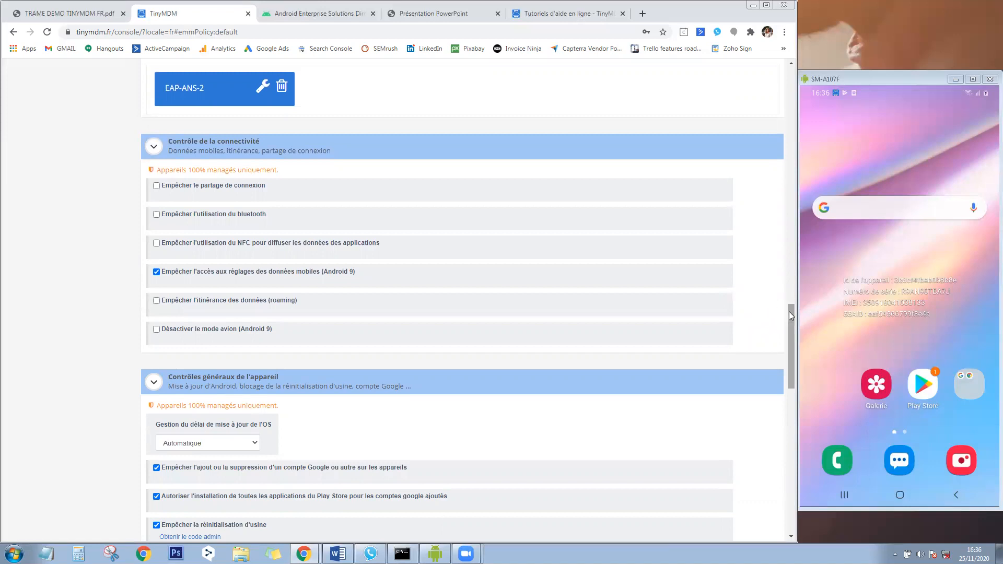
drag(789, 311, 794, 353)
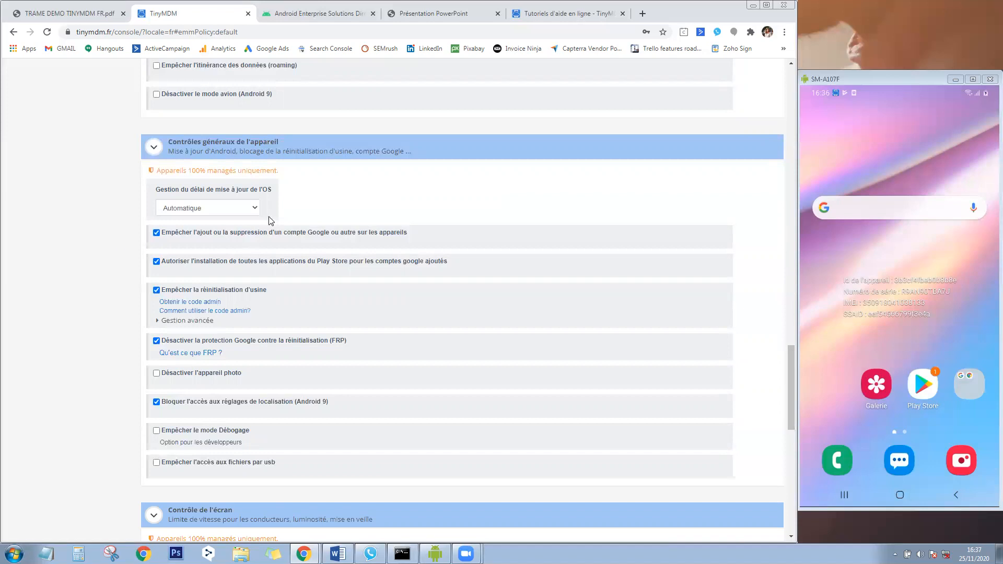
click(246, 211)
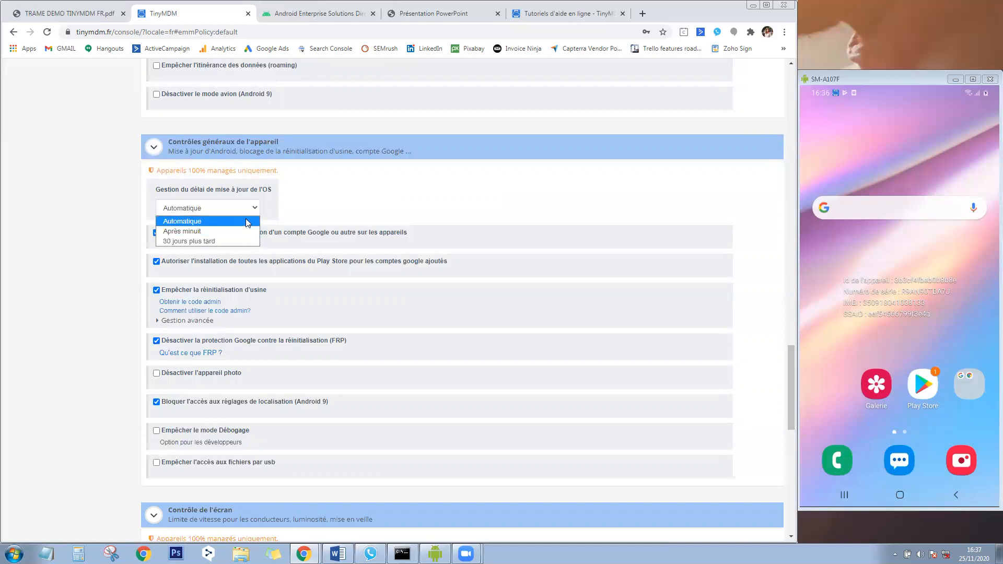
click(331, 202)
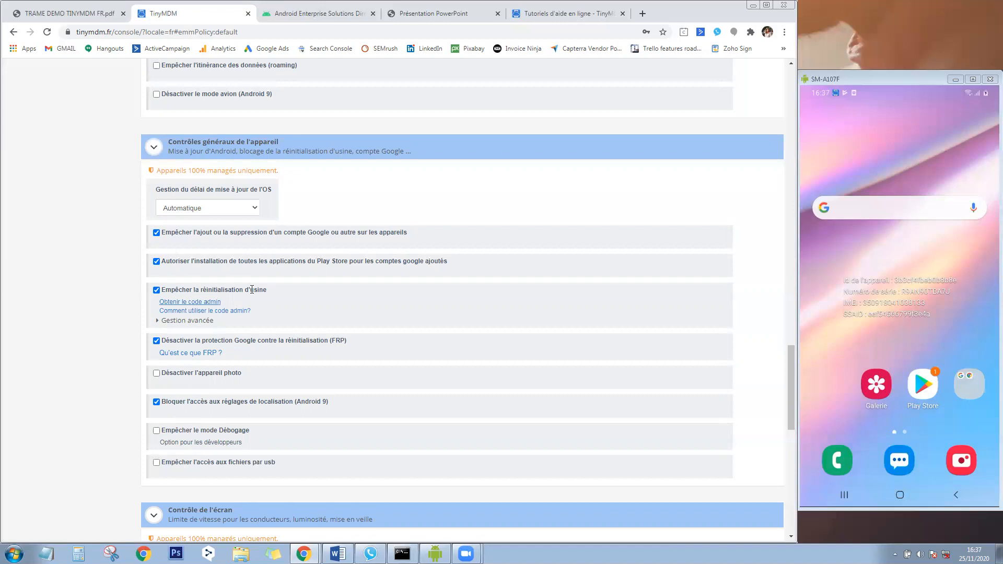
click(216, 303)
click(407, 297)
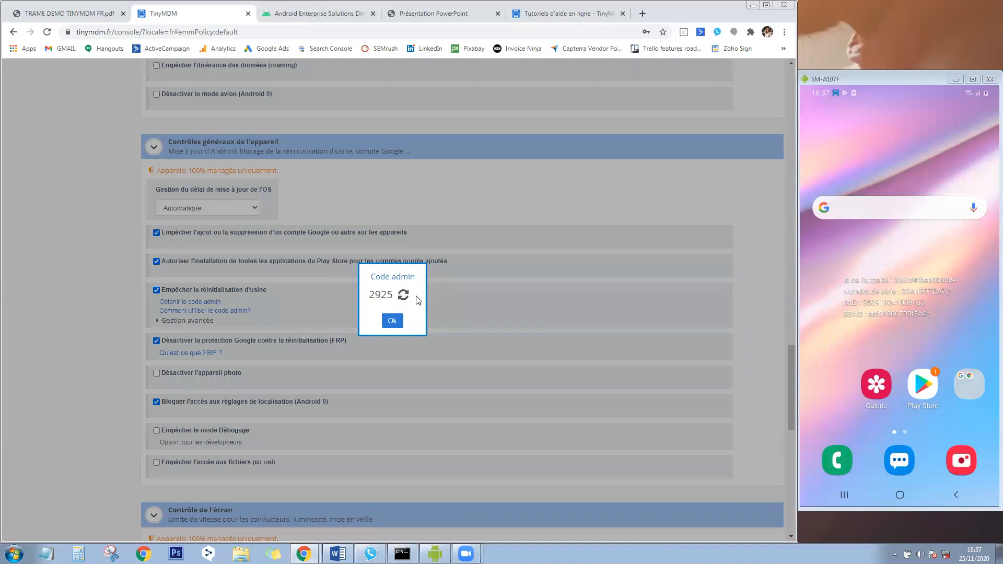
click(402, 296)
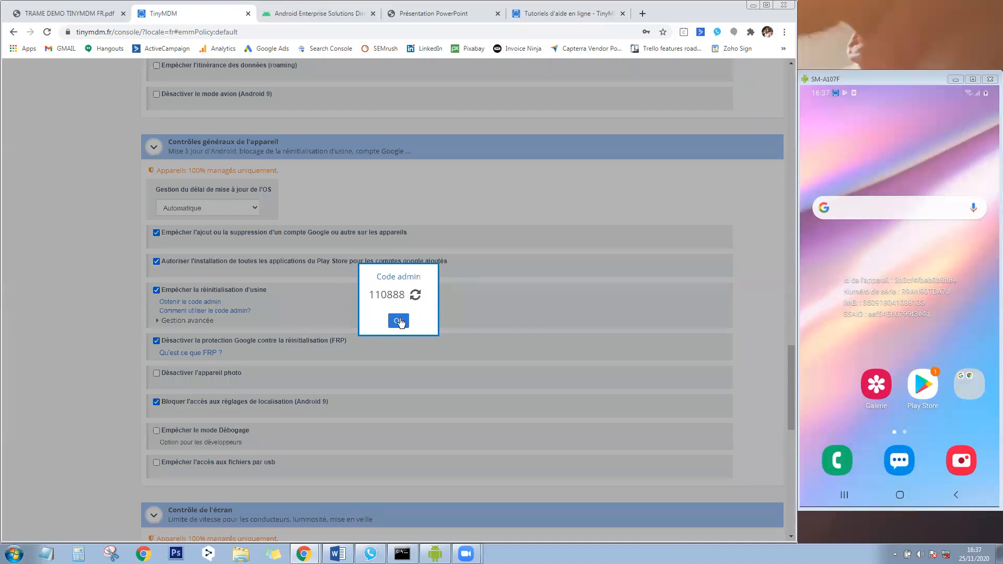
click(399, 321)
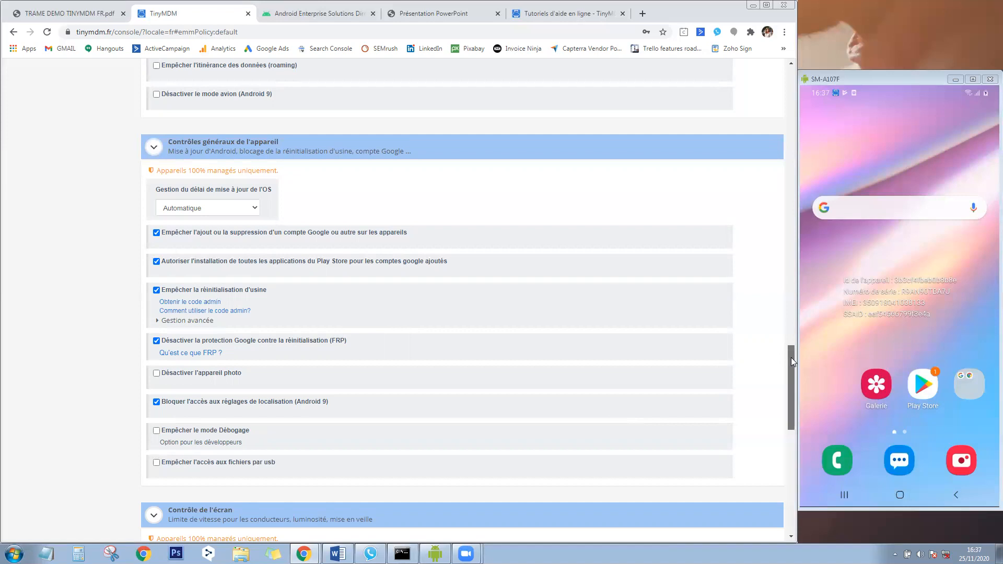
drag(791, 357, 792, 360)
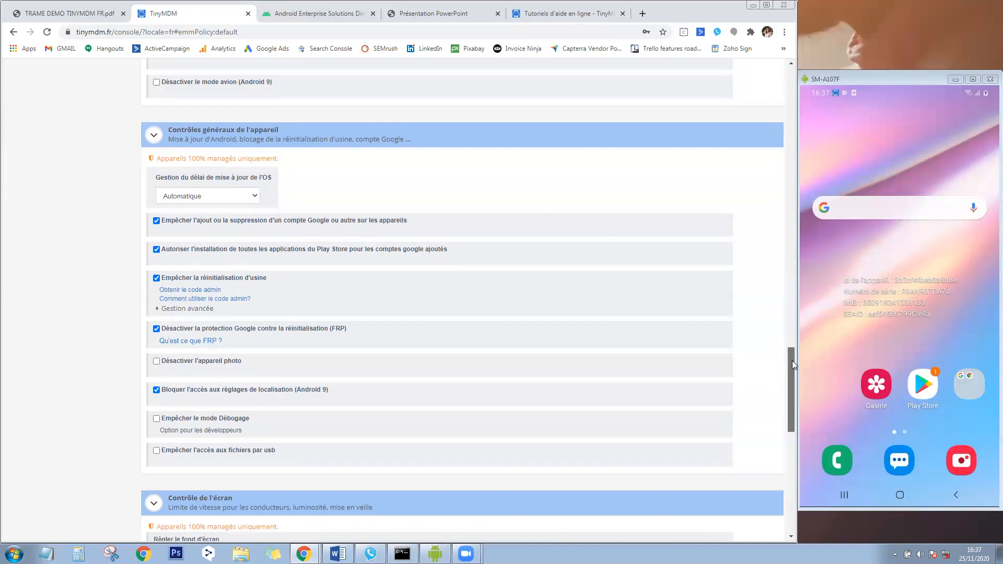
drag(792, 360, 785, 412)
scroll(786, 412, down, 3)
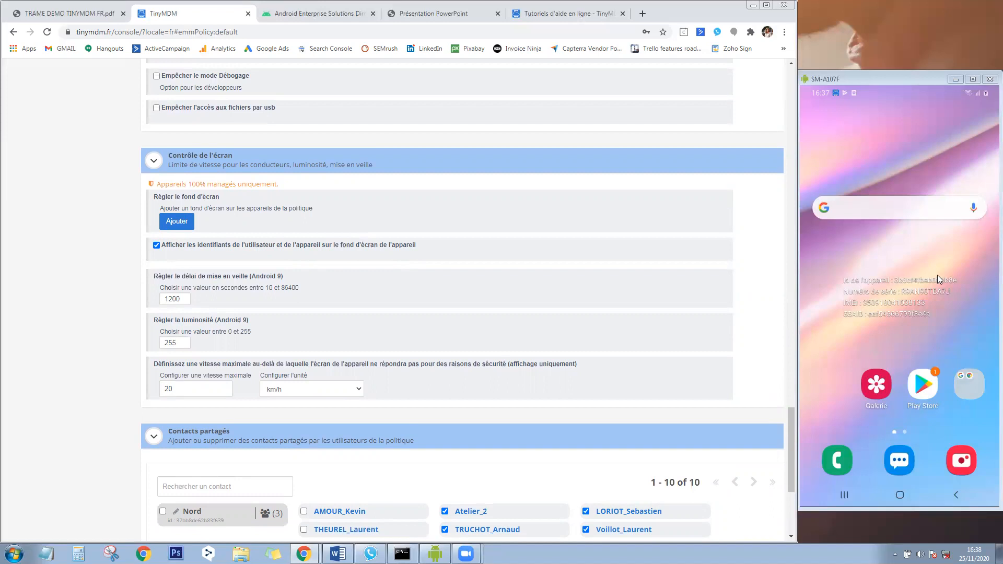
Untick showing user and device identifiers on the wallpaper, then scroll down to Fichiers partagés.
click(156, 246)
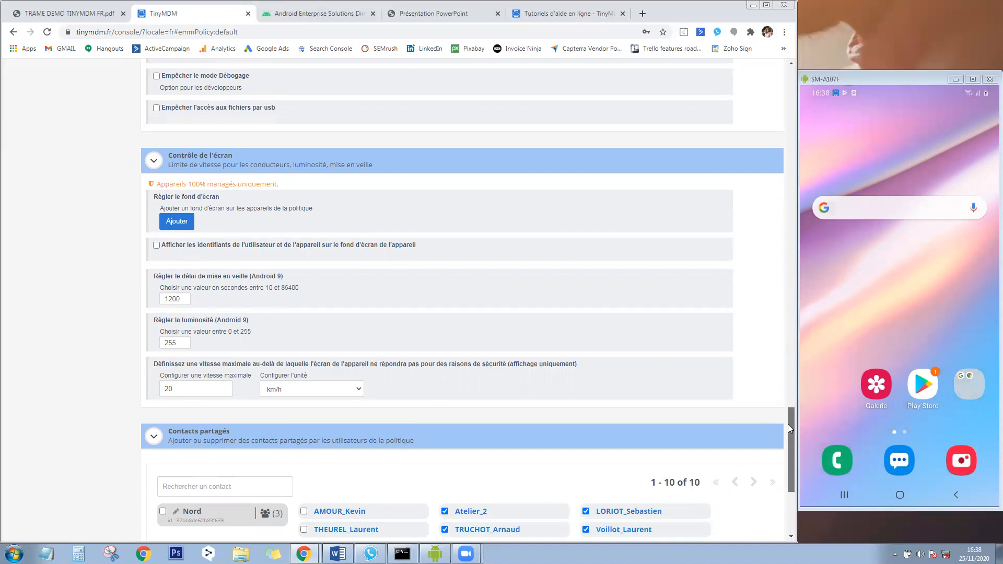
drag(789, 426, 797, 472)
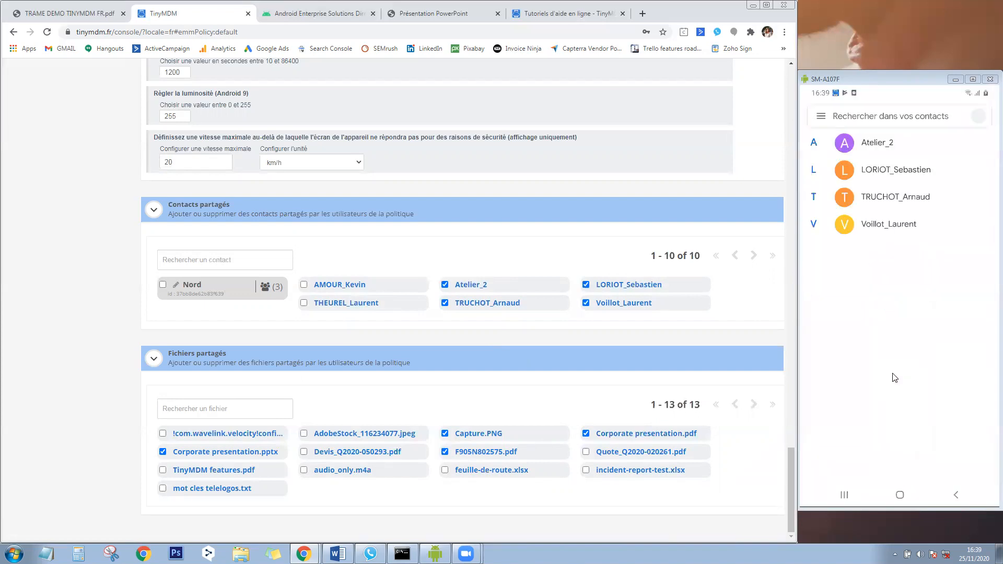
Tick the Nord contact group and untick Atelier_2 and the individual contact below it.
click(163, 284)
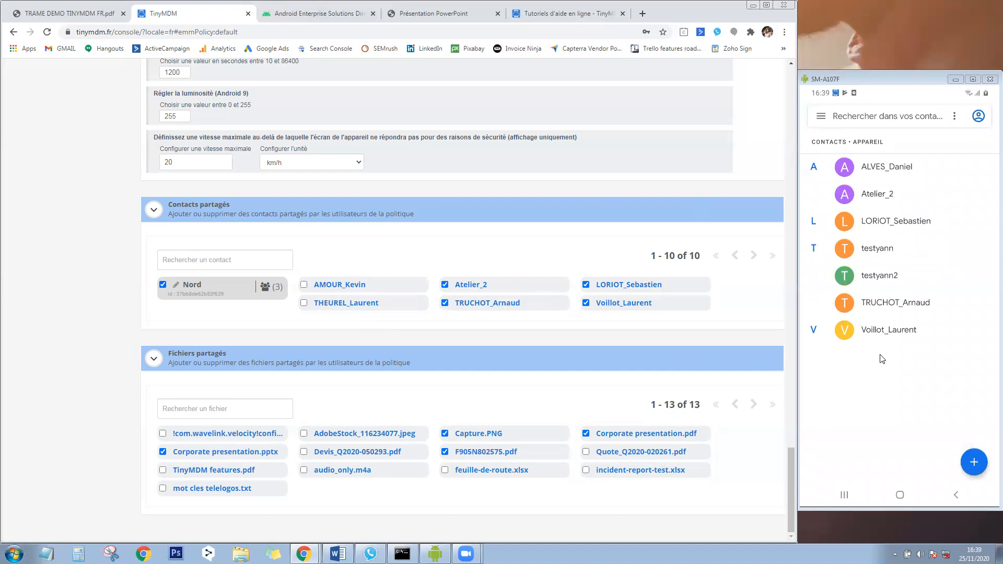
click(444, 285)
click(445, 303)
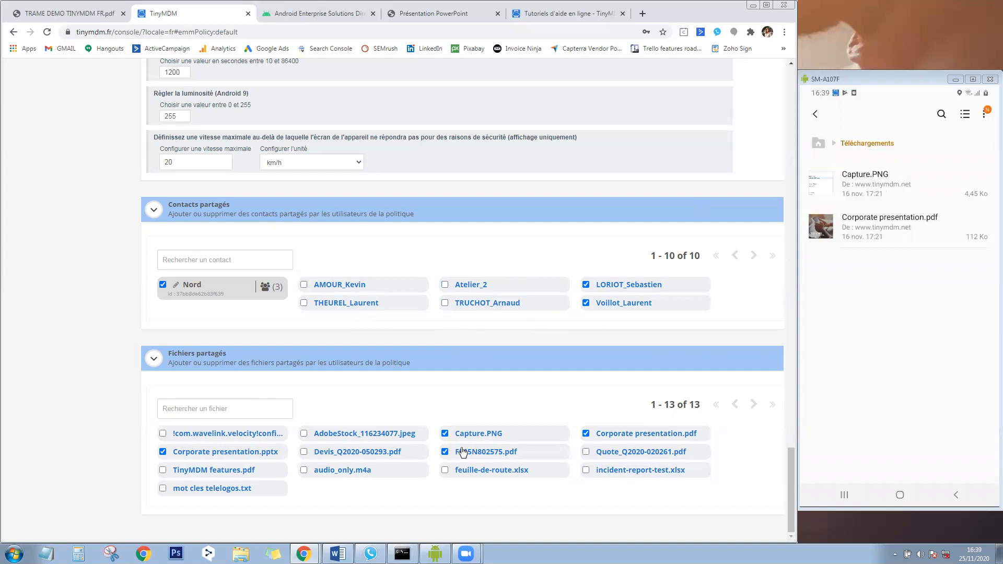
Tick feuille-de-route.xlsx and untick Corporate presentation.pdf in the shared files.
click(444, 469)
click(585, 433)
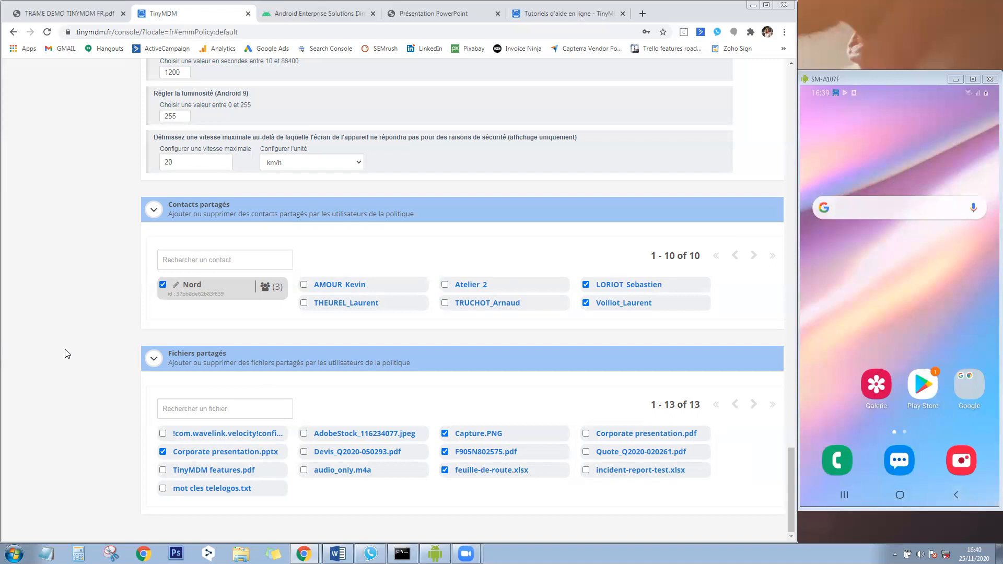
Scroll back to the top and open the Contacts partagés page listing nine contacts.
scroll(73, 352, up, 20)
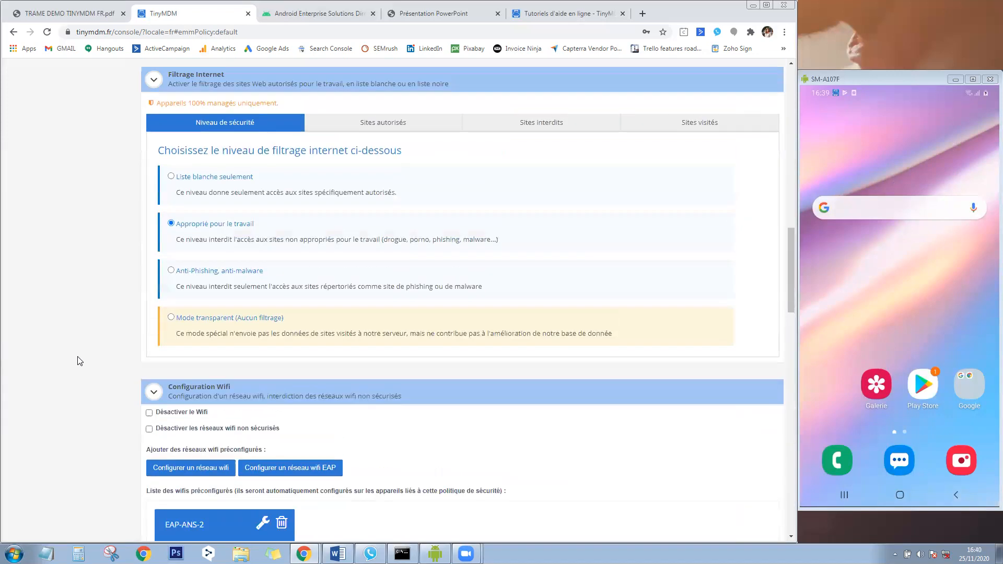
scroll(75, 355, up, 15)
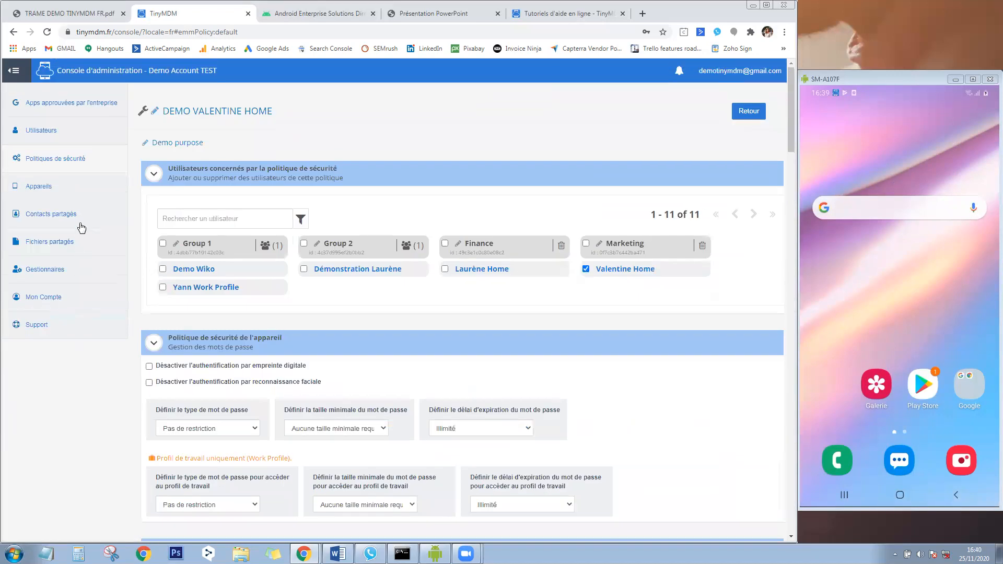
click(81, 221)
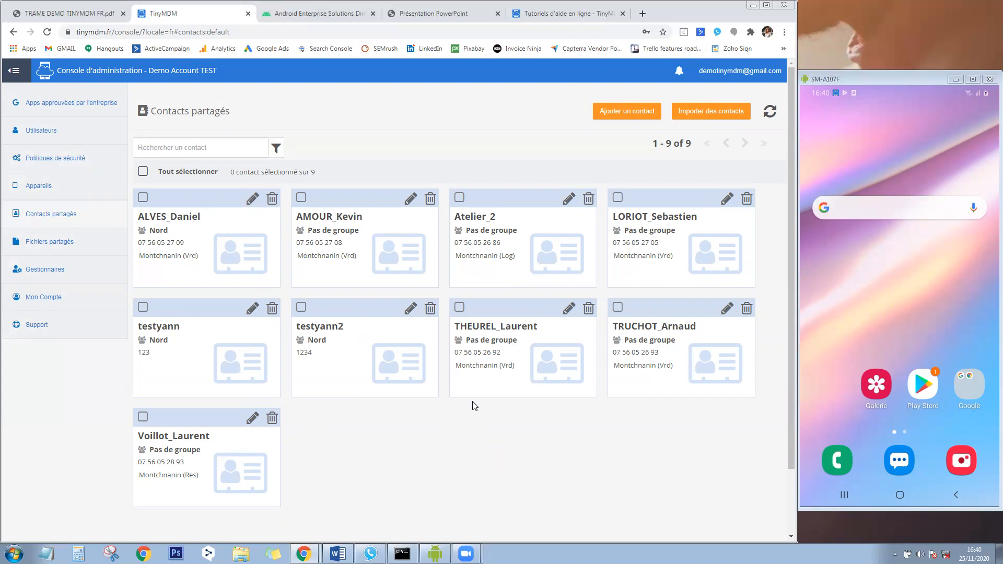
Preview and cancel the CSV contact import, then open the Fichiers partagés library.
click(706, 113)
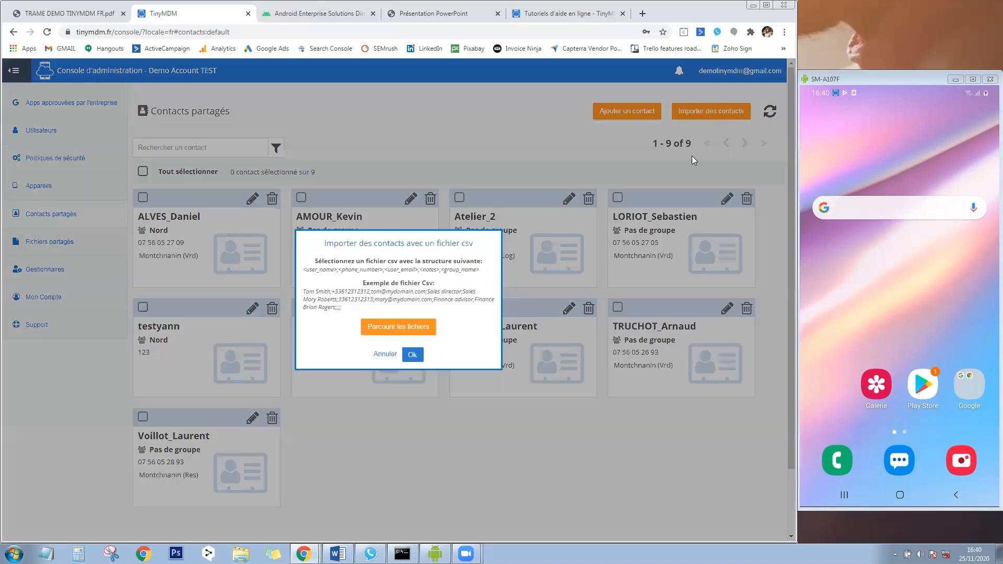
click(385, 355)
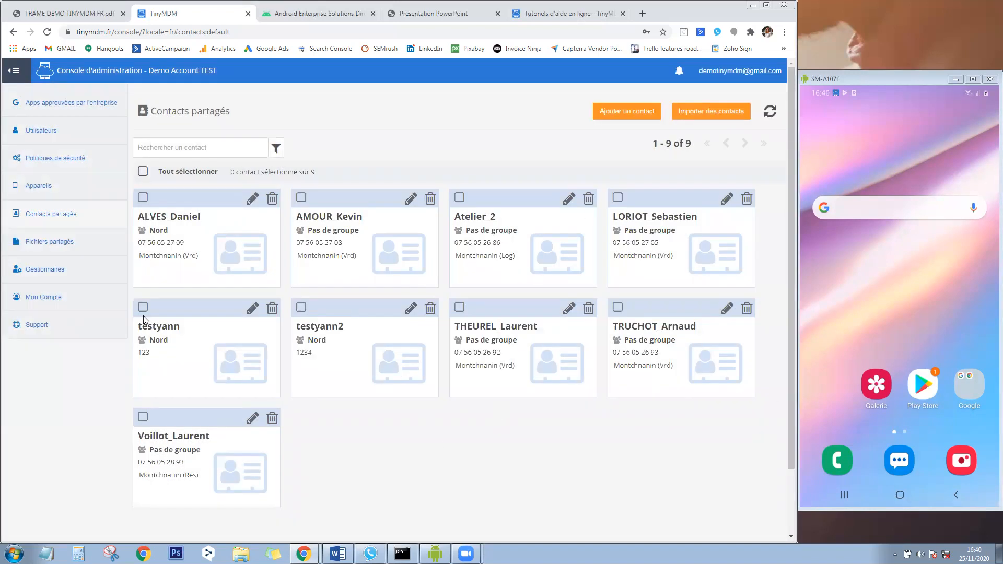
click(52, 243)
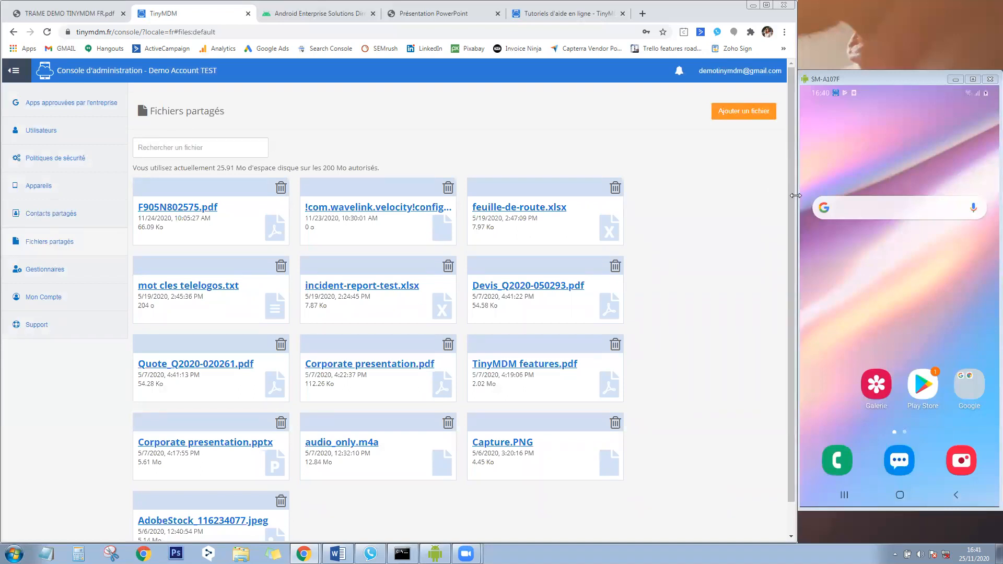
Highlight the 200 Mo storage allowance, preview and cancel a file upload, then open Gestionnaires.
drag(795, 195, 821, 196)
drag(327, 167, 377, 168)
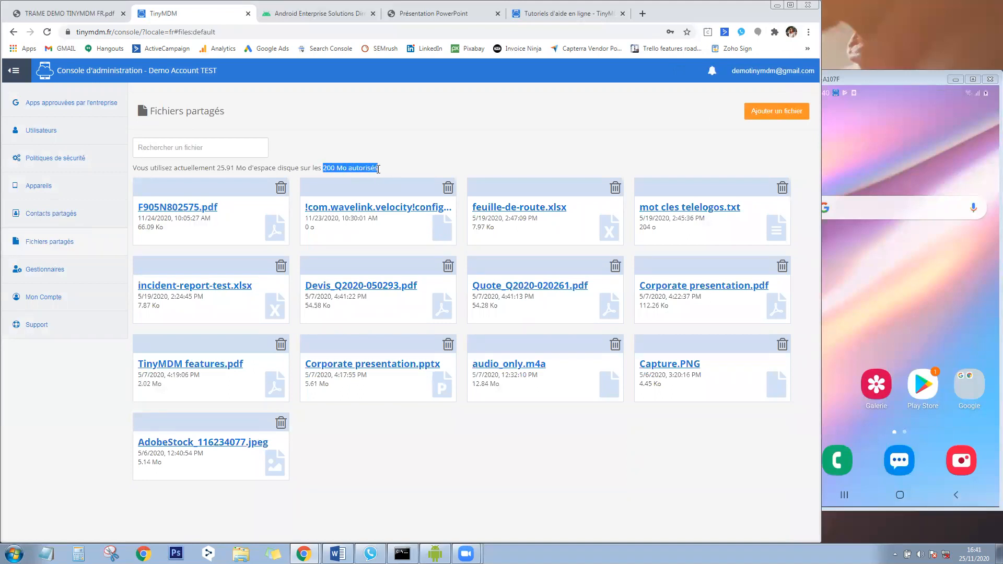
click(789, 113)
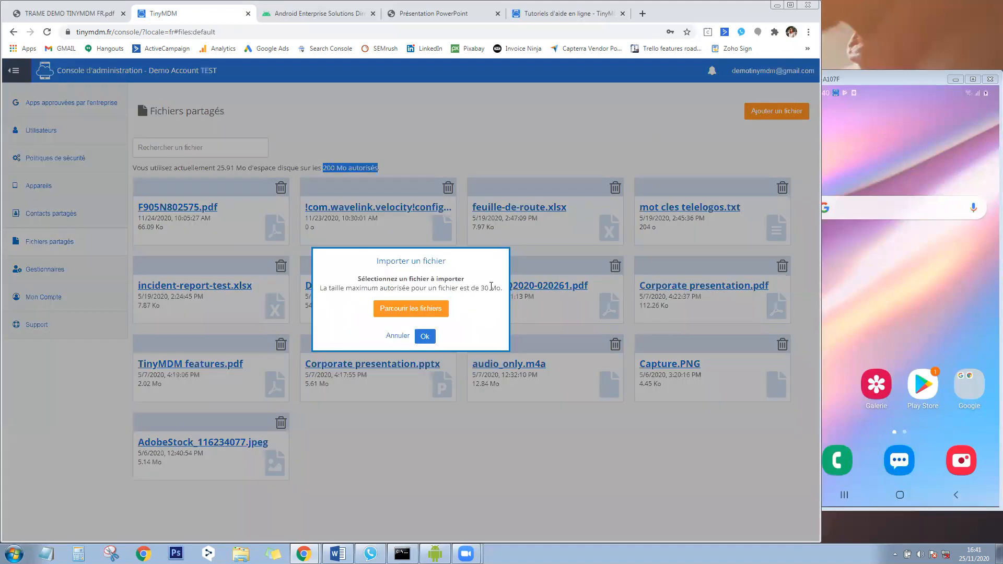
click(398, 337)
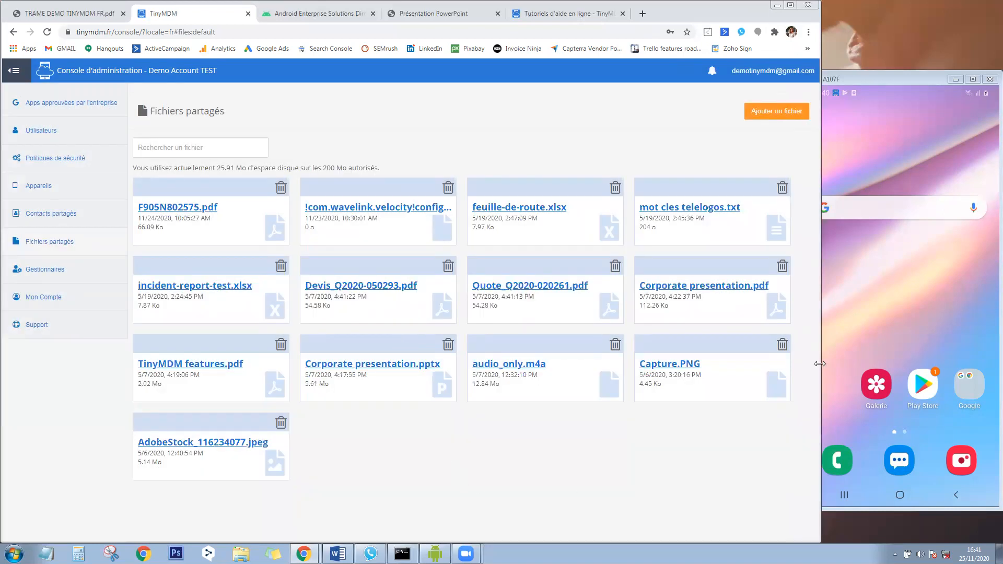
drag(820, 363, 797, 364)
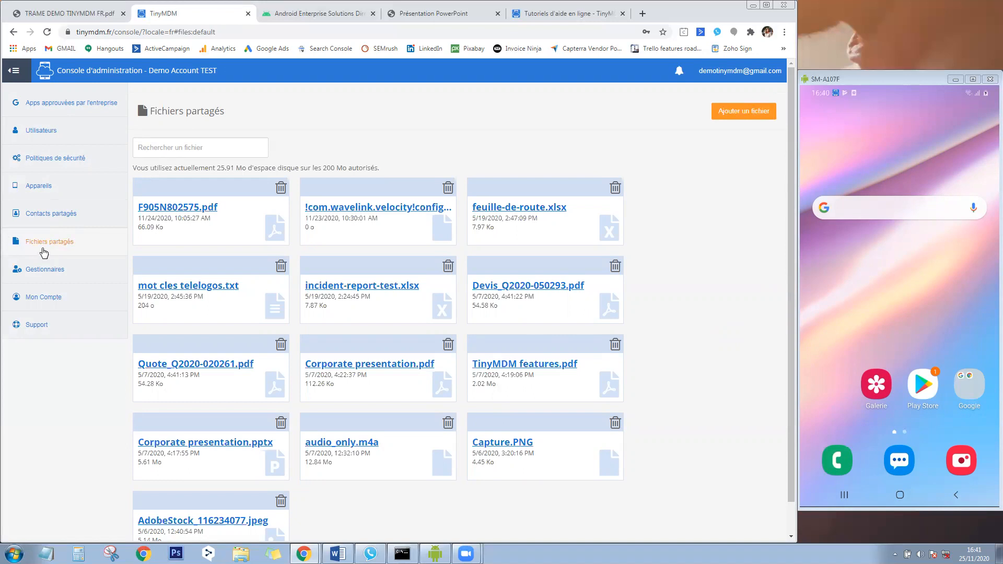
click(64, 269)
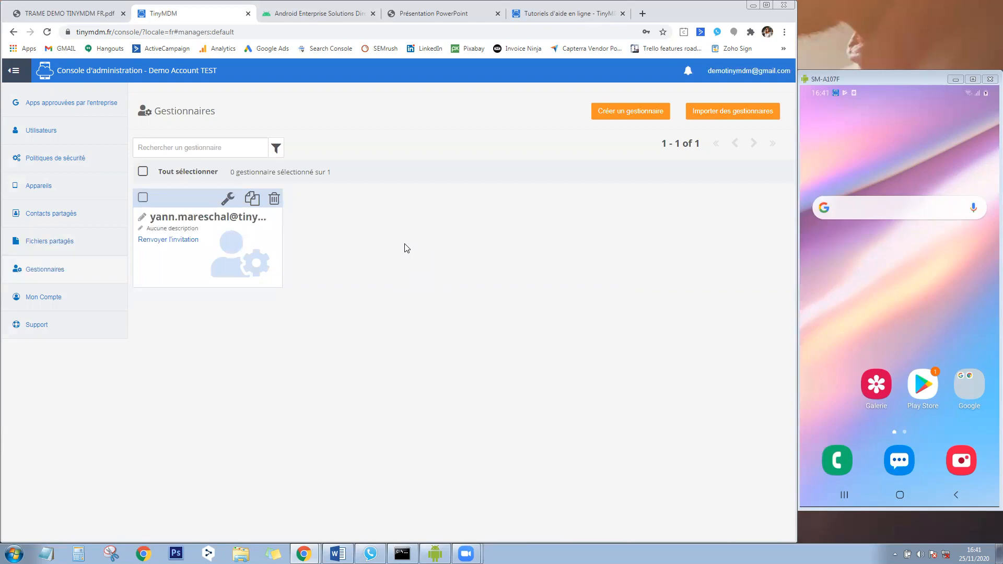
View the manager's permission settings, then open the Appareils list of six devices.
click(226, 201)
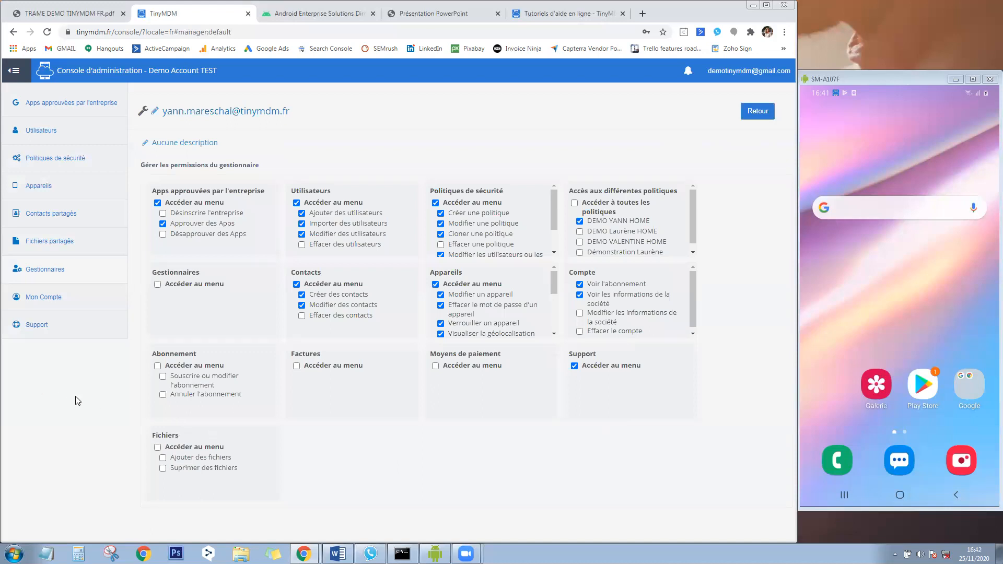
click(46, 189)
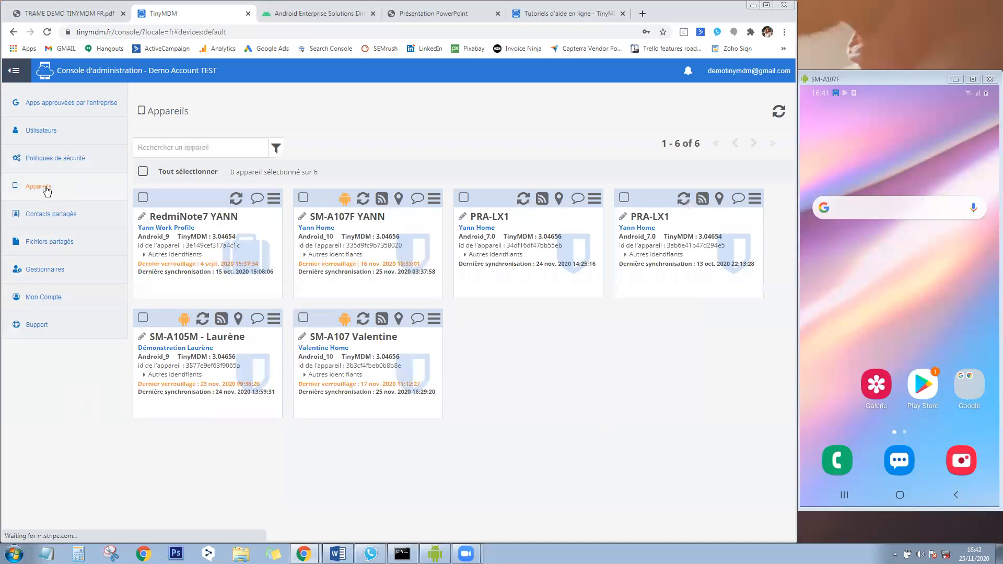
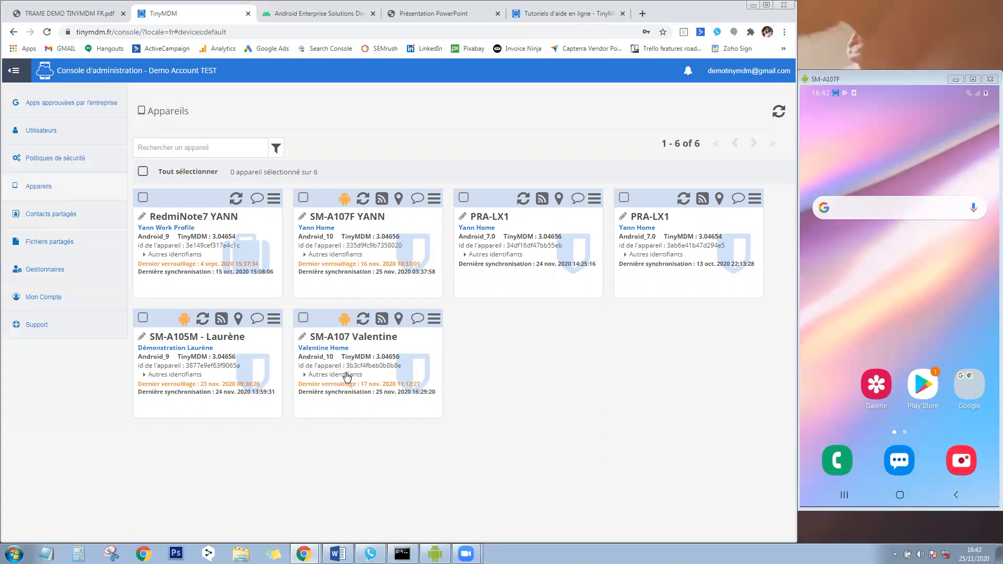
Toggle the extra device identifiers, then start a remote view of SM-A107 Valentine, accepting on the phone.
click(346, 375)
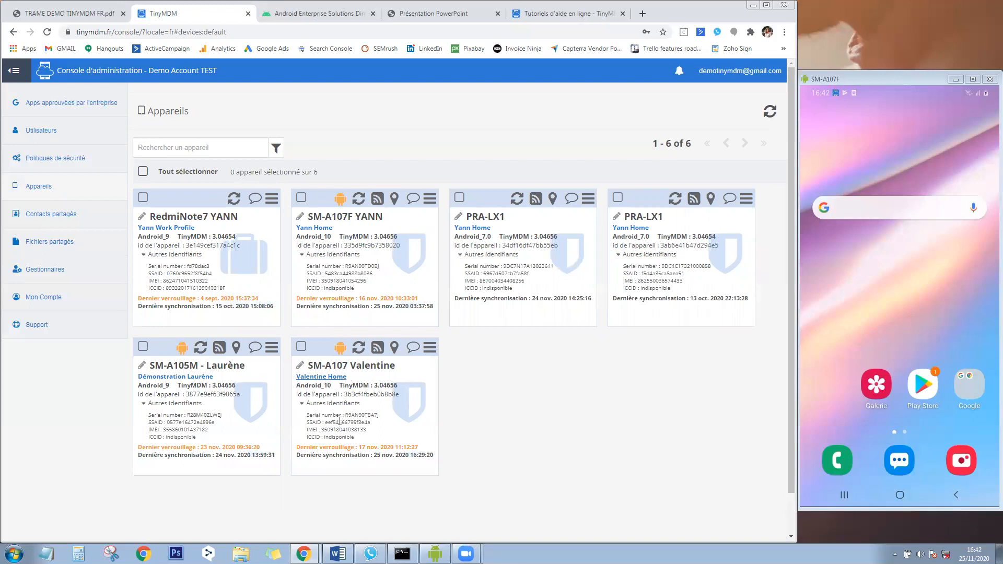
click(329, 404)
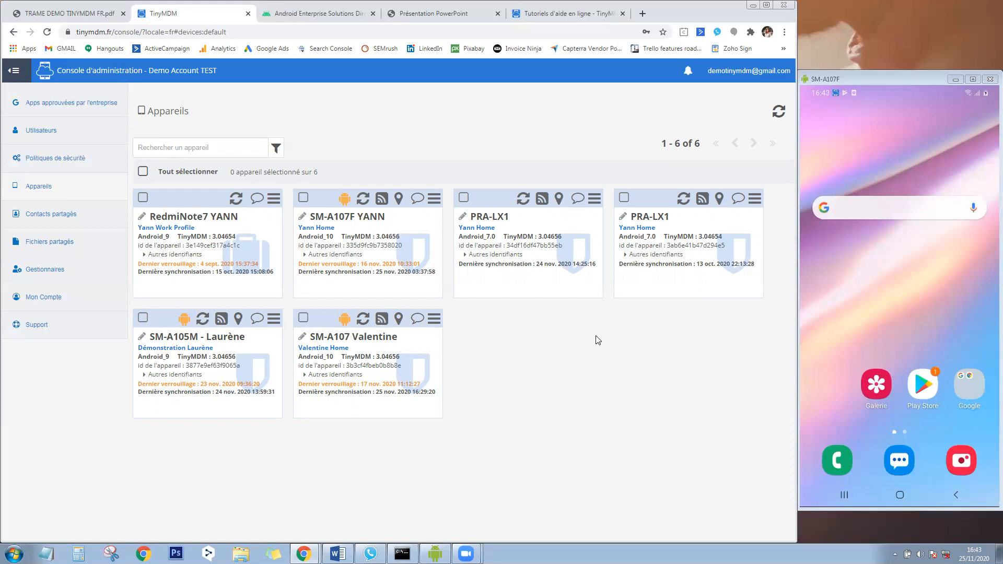
click(381, 319)
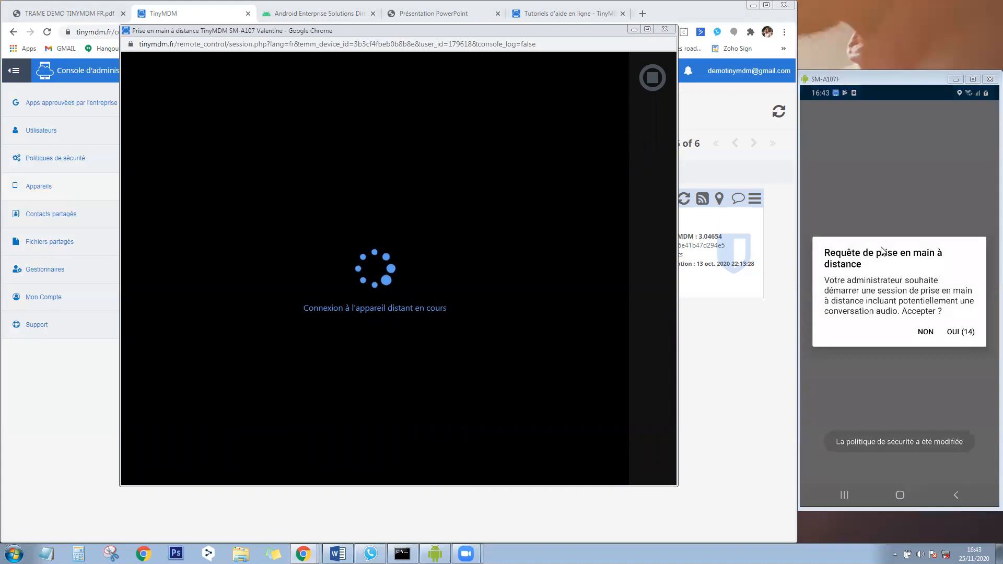
click(963, 333)
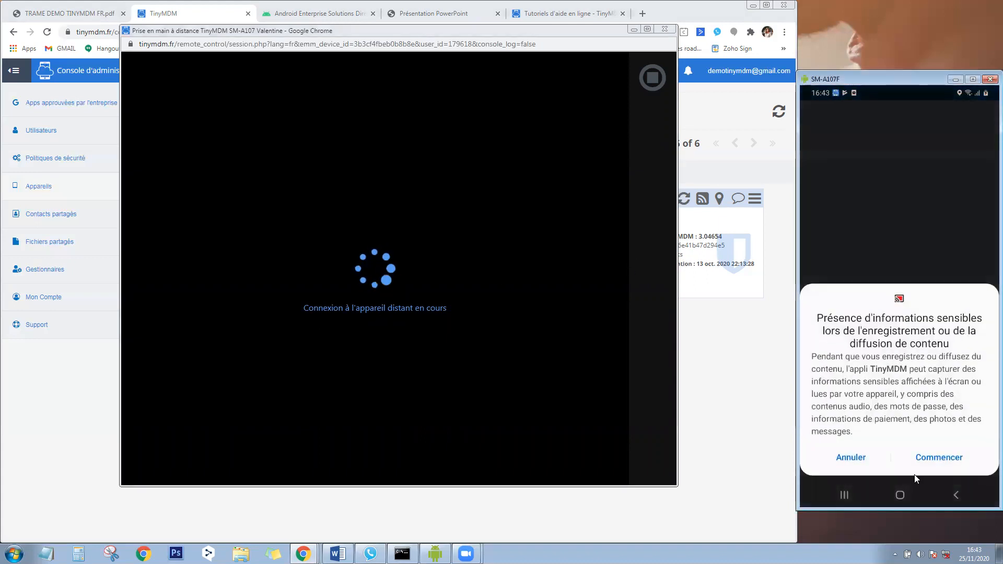
click(936, 459)
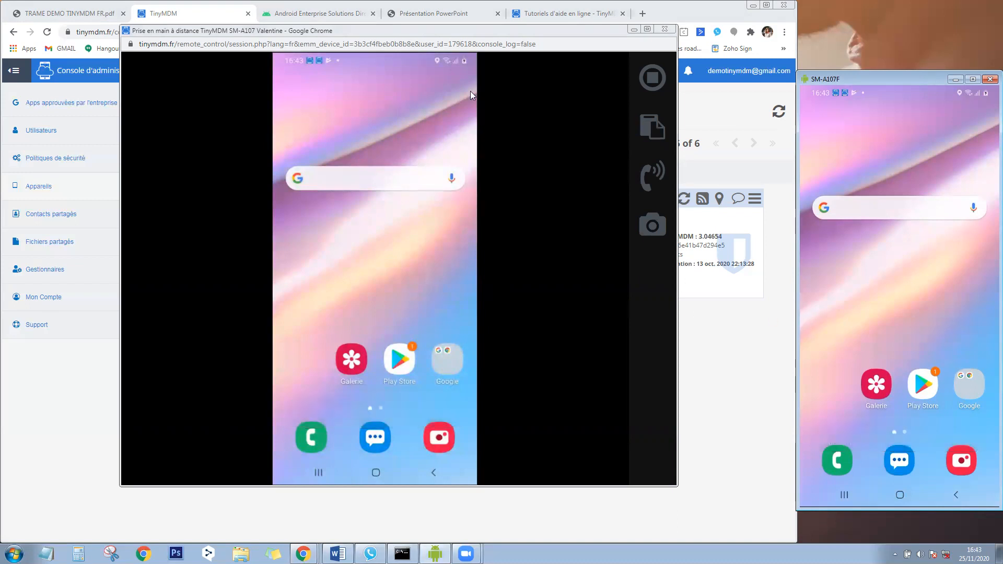
drag(488, 30, 500, 44)
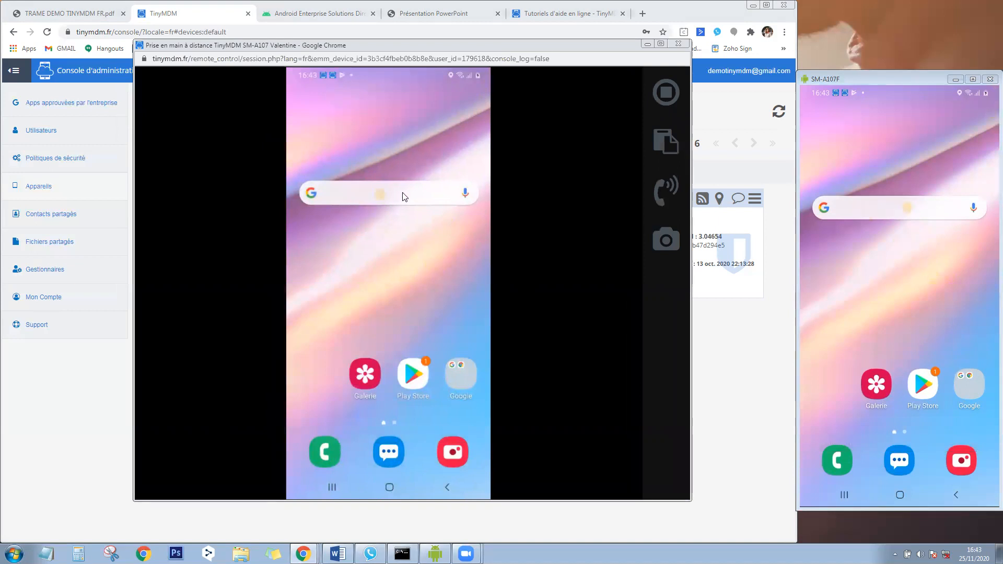
Remotely open Messages, show its contacts, start a new conversation, then return the phone home.
click(364, 123)
drag(518, 48, 523, 47)
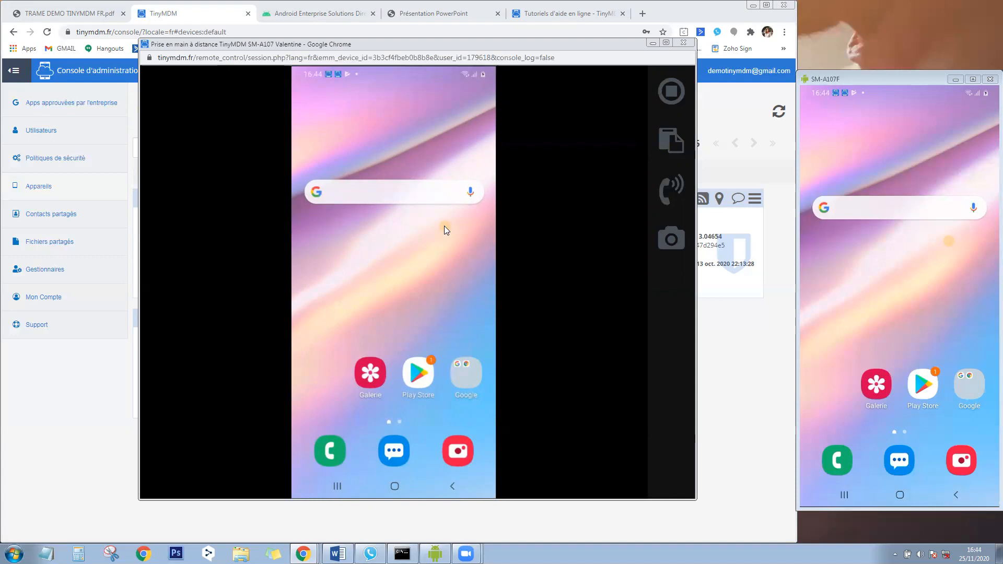
click(391, 448)
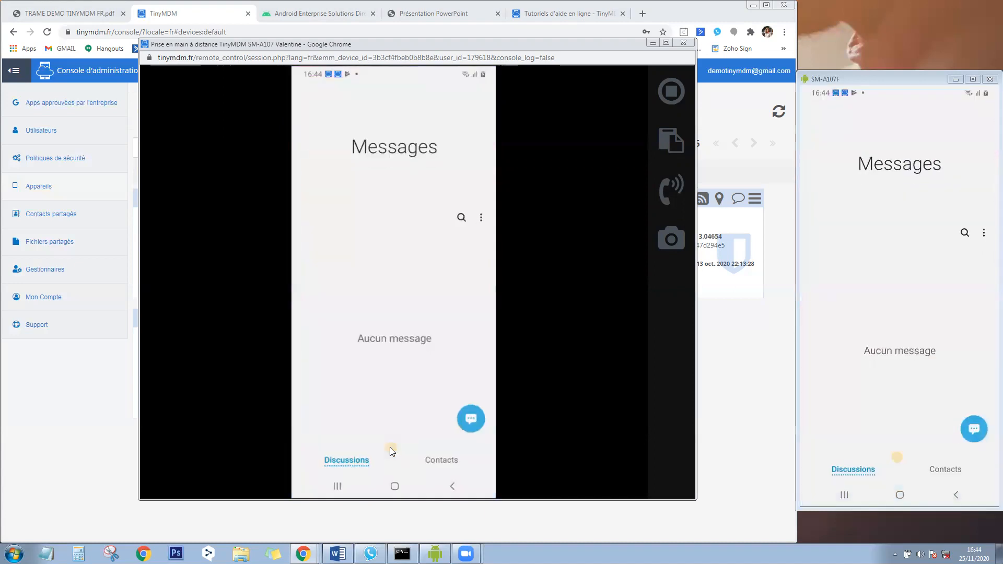
click(442, 457)
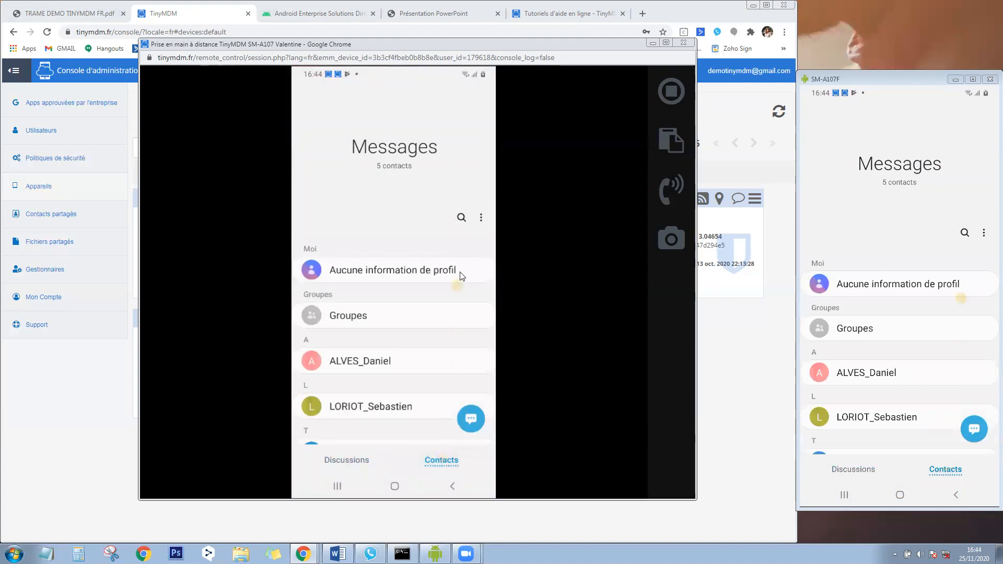
click(470, 416)
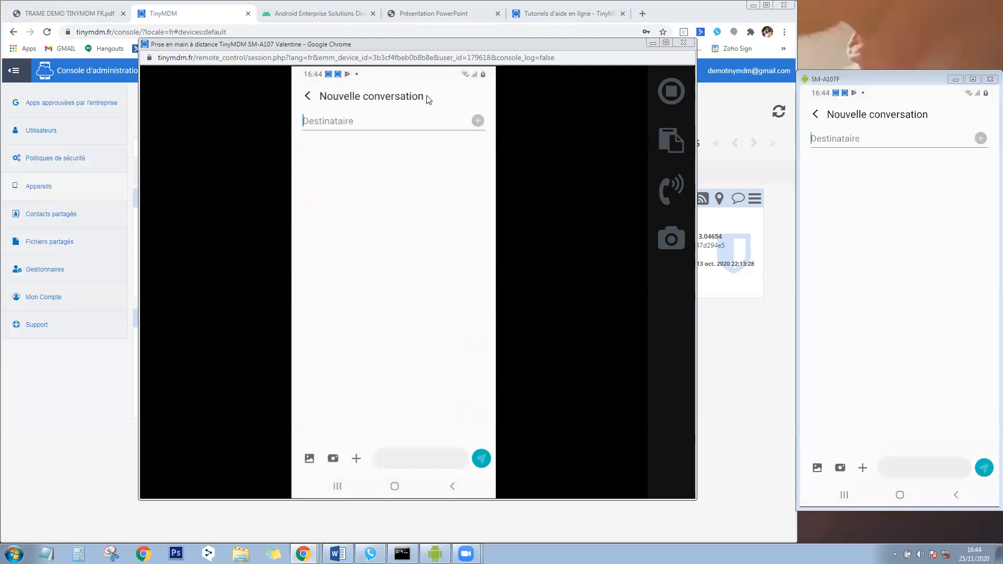
click(395, 487)
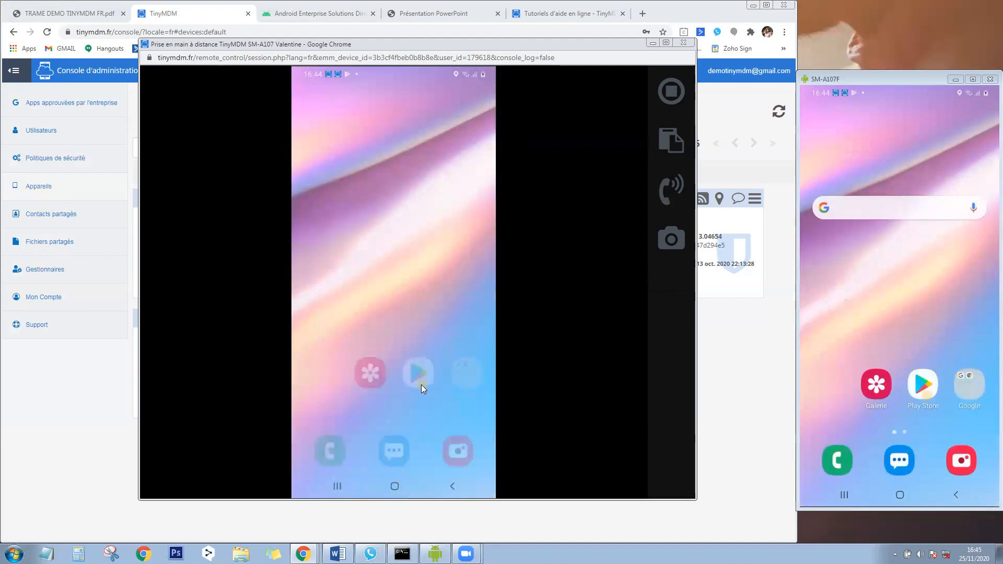
Stop the remote session, then show SM-A107 Valentine's position zoomed in on the Nantes map.
click(671, 92)
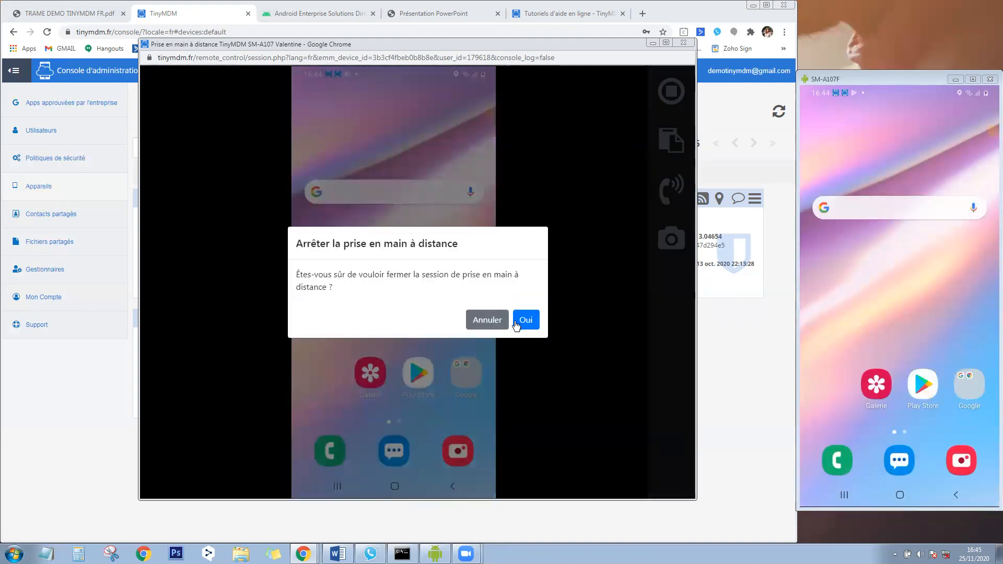
click(515, 320)
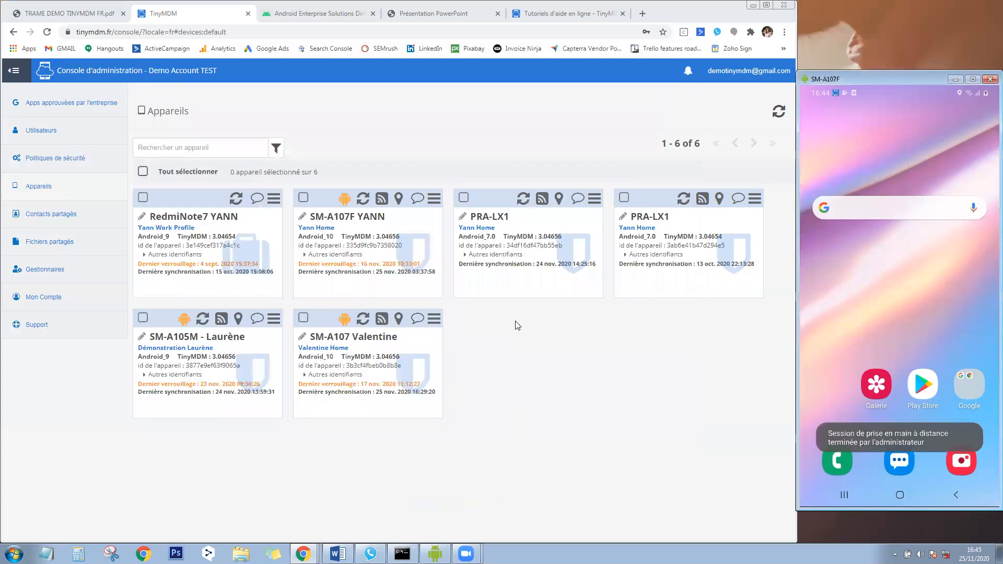
click(399, 321)
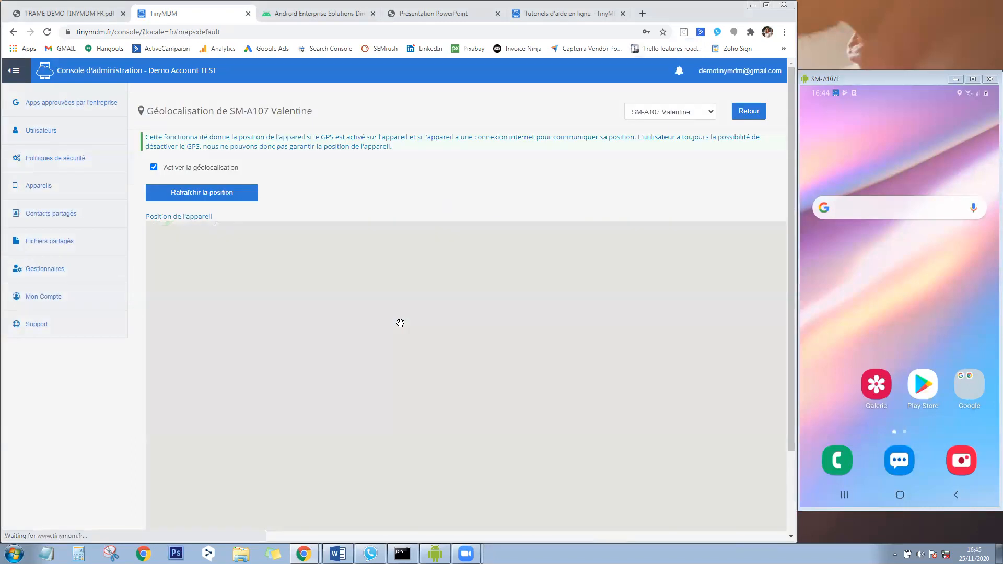
scroll(478, 375, up, 2)
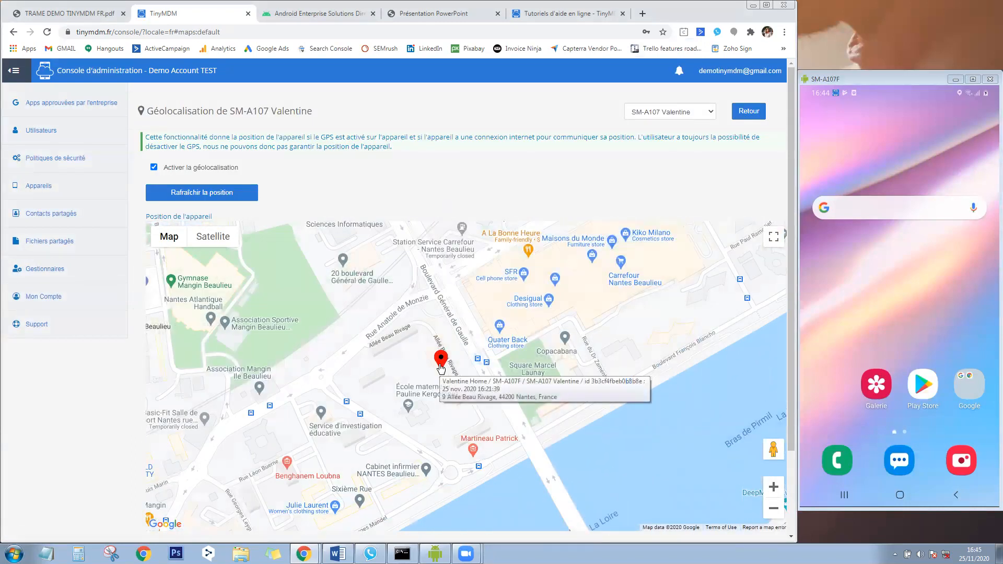
Select all six devices, map them together over Nantes, then return to Appareils.
click(43, 192)
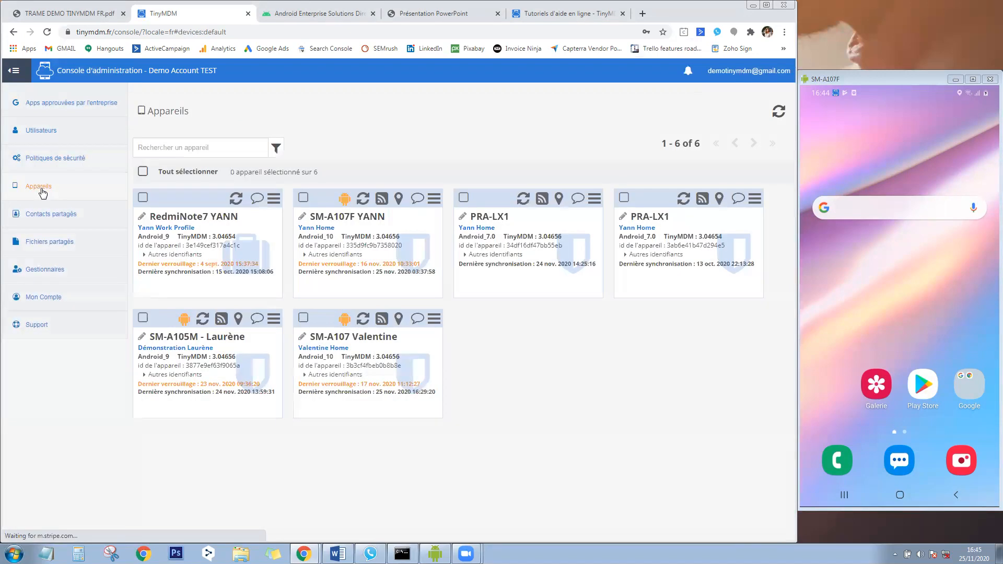
click(143, 172)
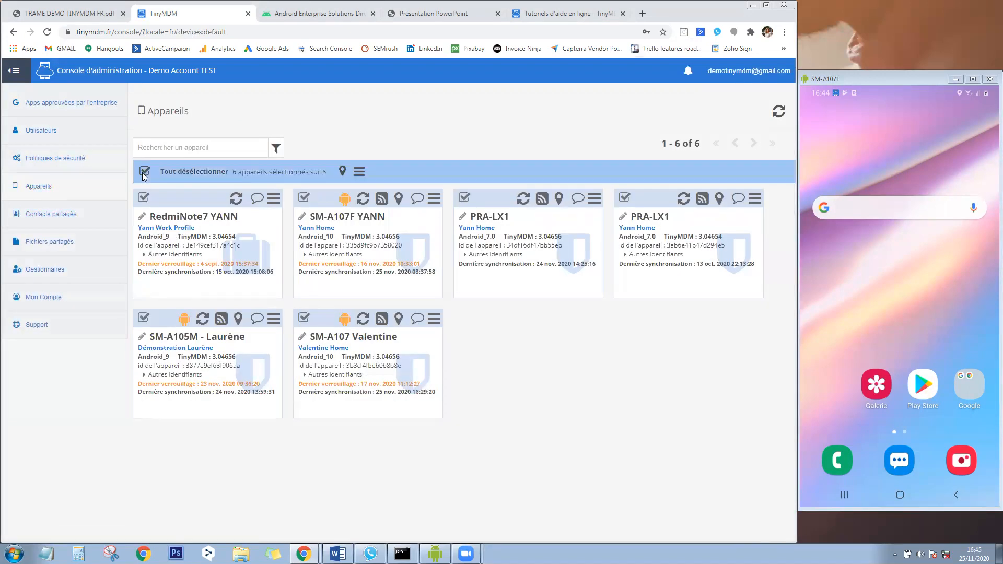
click(343, 172)
scroll(521, 449, down, 2)
mouse_move(523, 424)
mouse_down()
mouse_move(466, 340)
mouse_move(370, 255)
mouse_move(406, 308)
mouse_up()
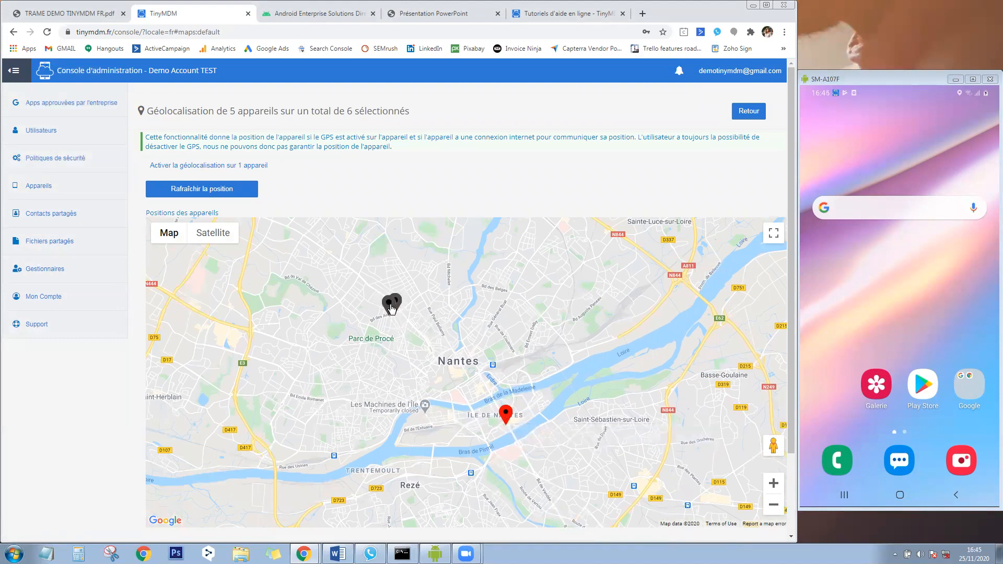
mouse_move(392, 308)
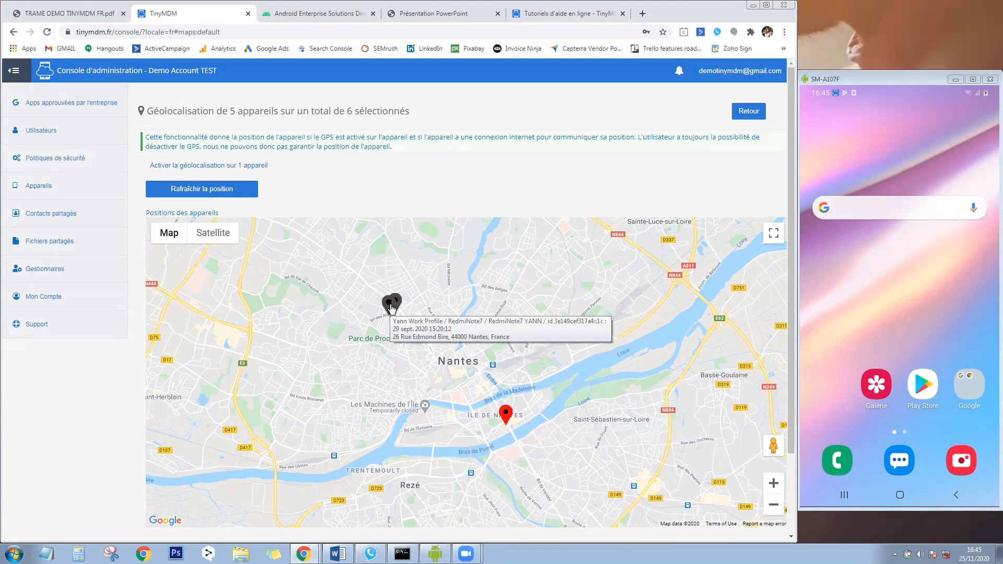
click(77, 195)
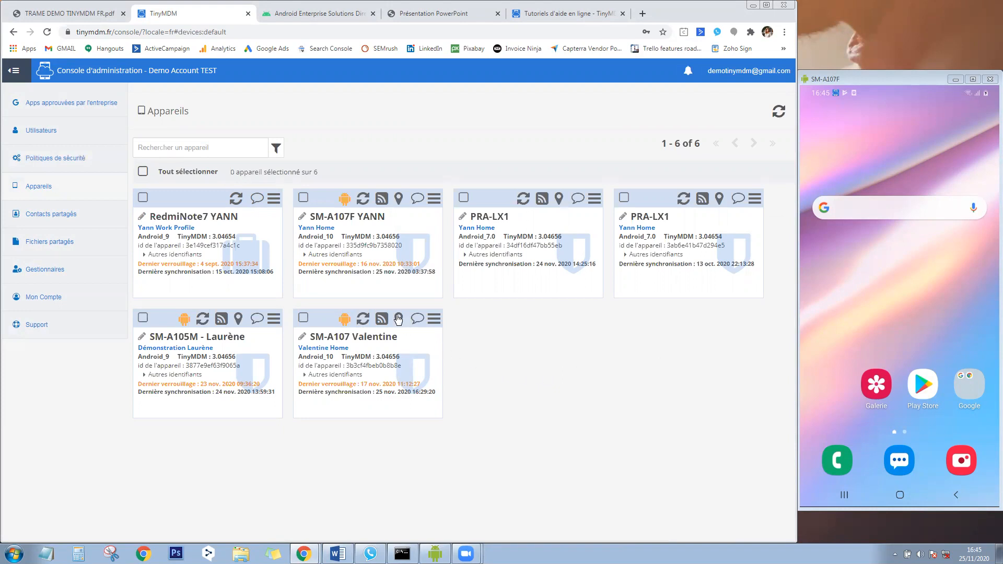
Send the text 'TEST' from the SM-A107 Valentine card's message dialog.
click(417, 319)
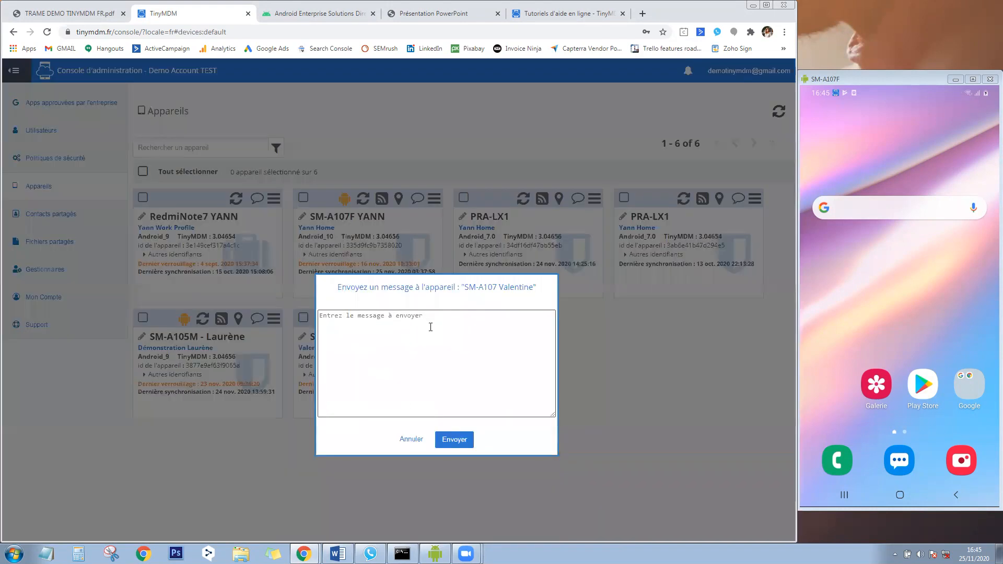
text(TEST)
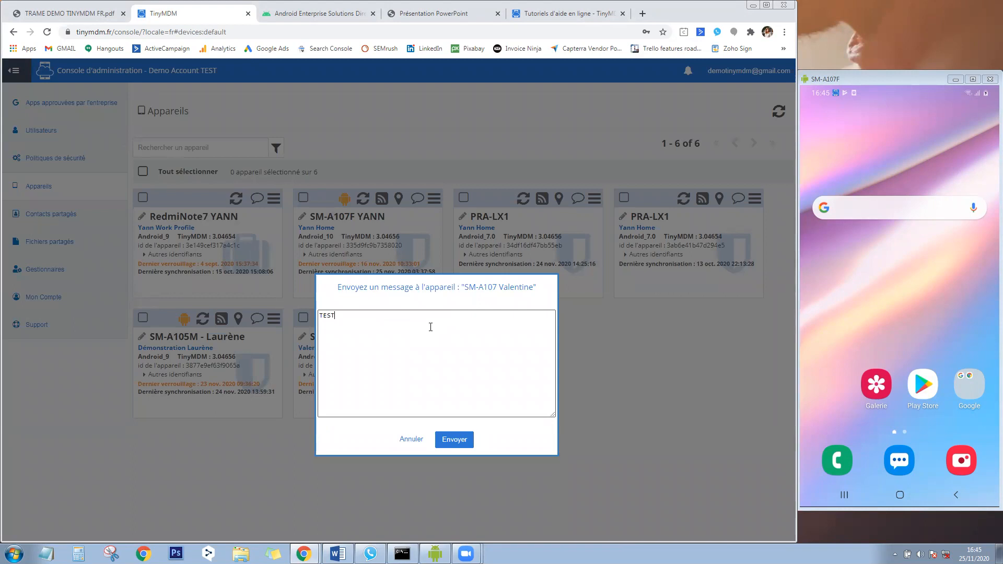
click(463, 443)
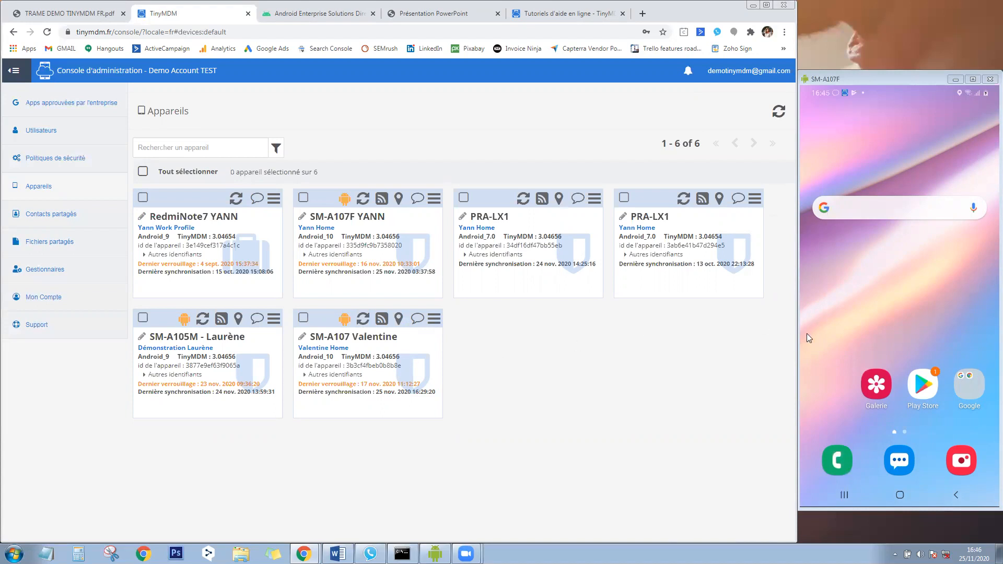
Lock the SM-A107 Valentine phone, set a new device password, then open the advanced device search.
click(434, 320)
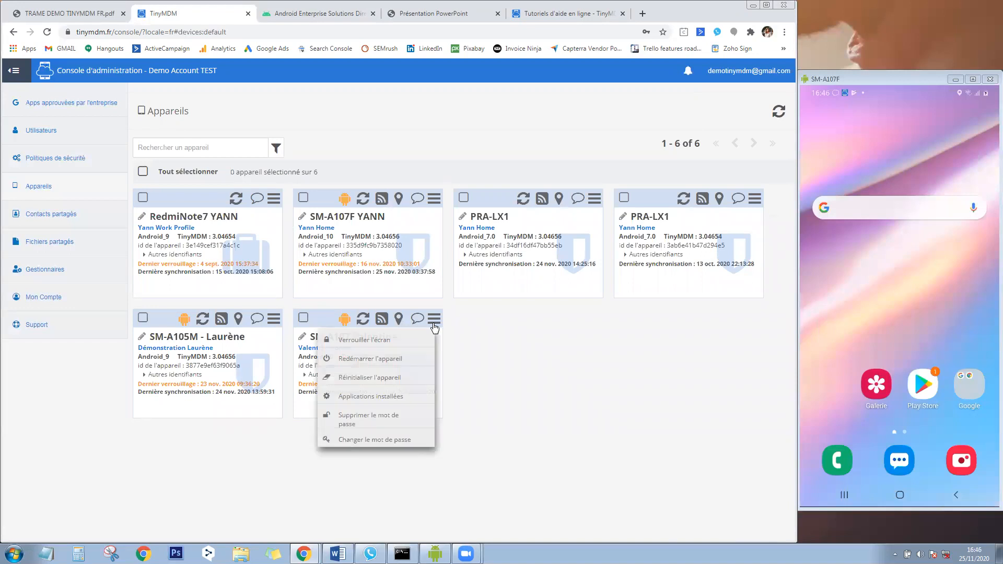
click(401, 338)
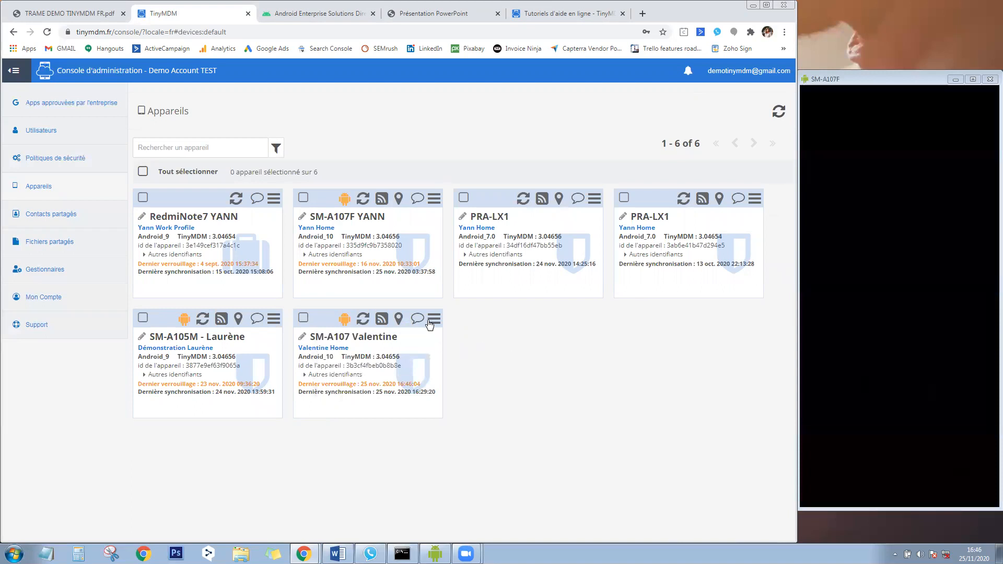
click(434, 318)
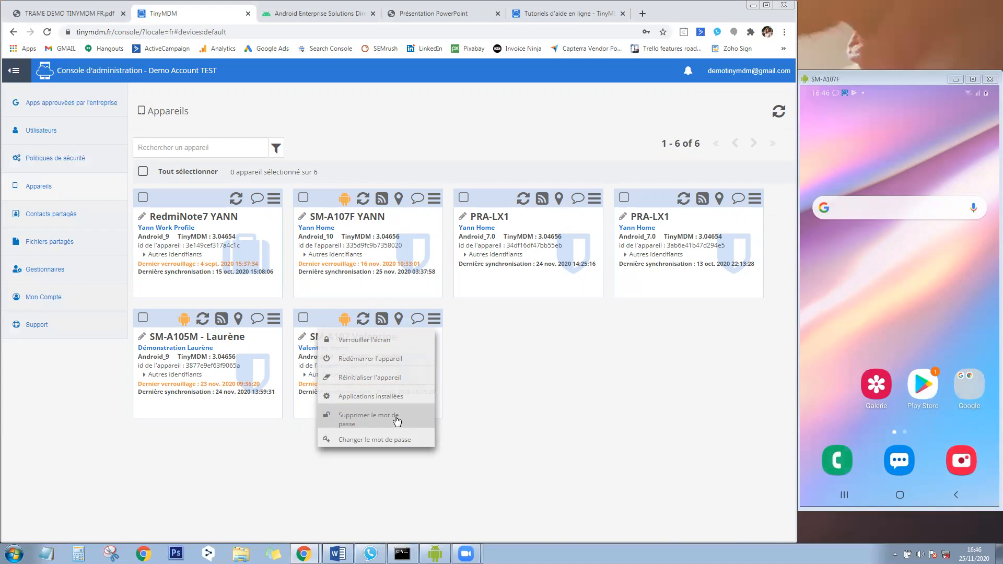
click(418, 440)
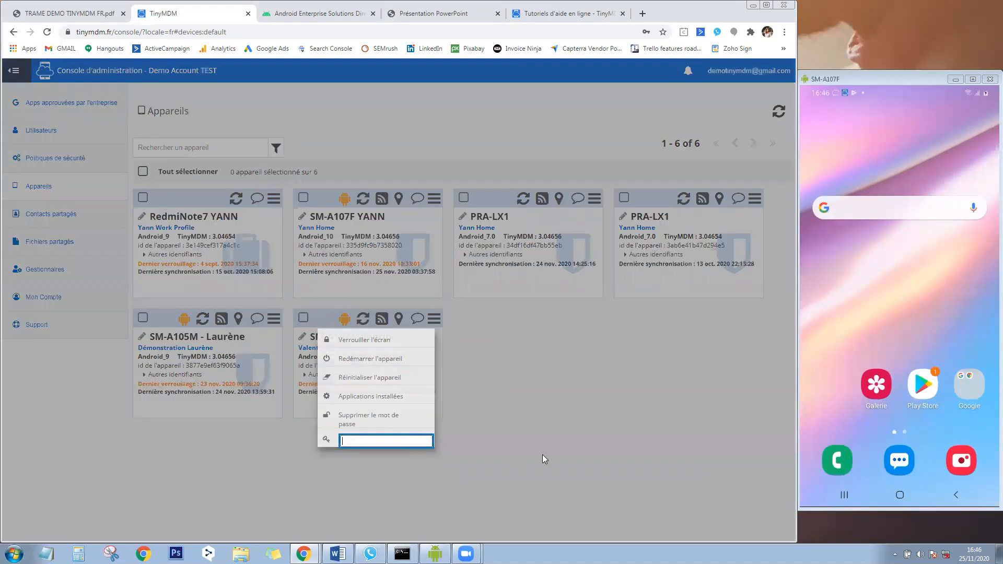
text(***)
click(559, 406)
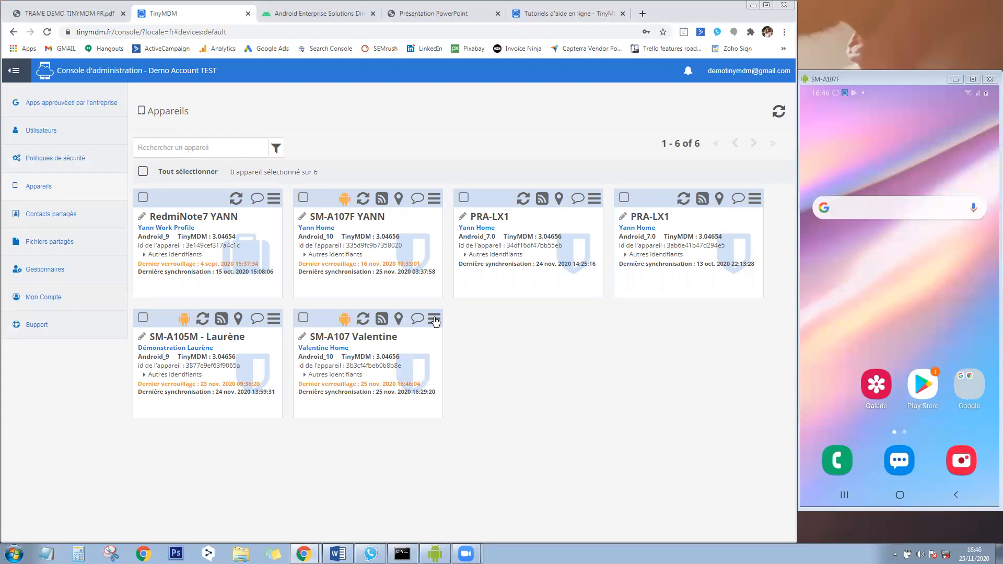
click(276, 149)
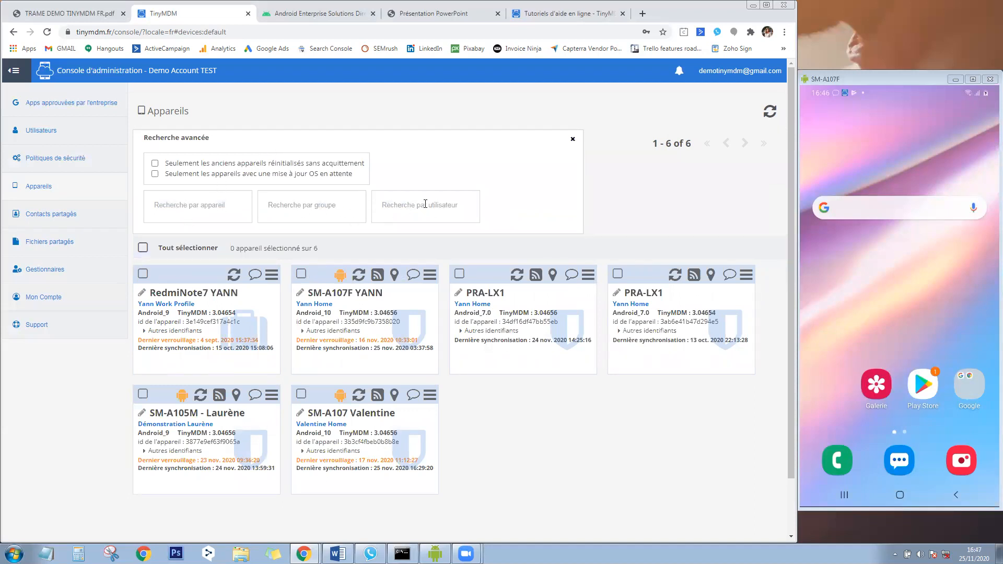
Select all six devices, view the lock/wipe/export bulk actions, then close Recherche avancée.
click(144, 248)
click(359, 247)
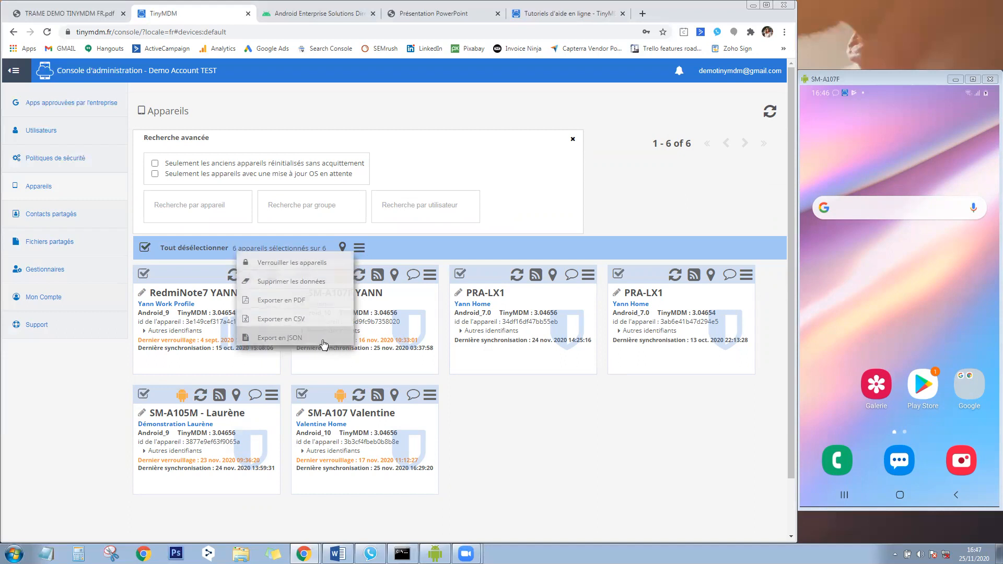
click(562, 413)
click(573, 140)
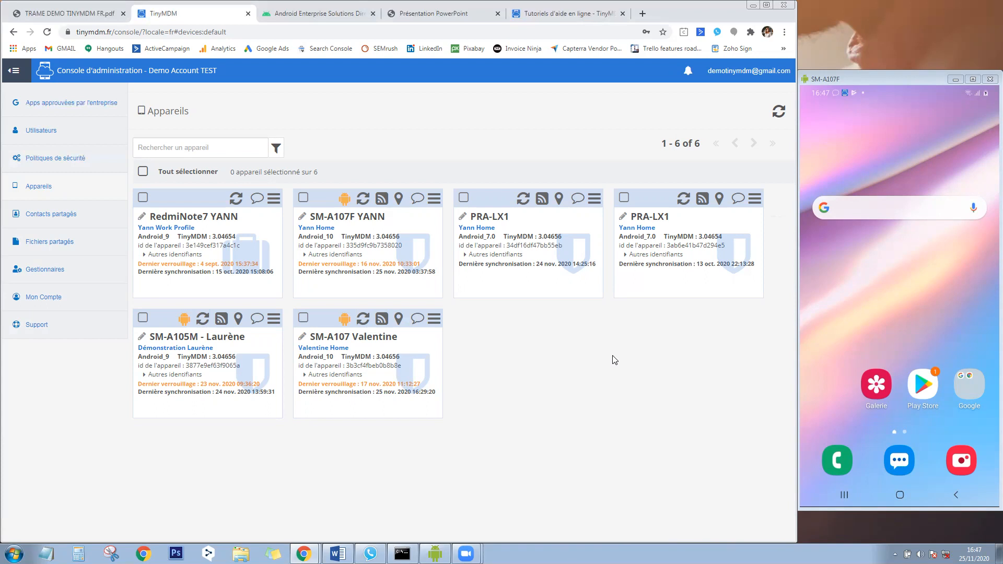
In the online help tutorials, open 'Enrôler un appareil professionnel managé' under Appareils / Enrolement.
click(574, 15)
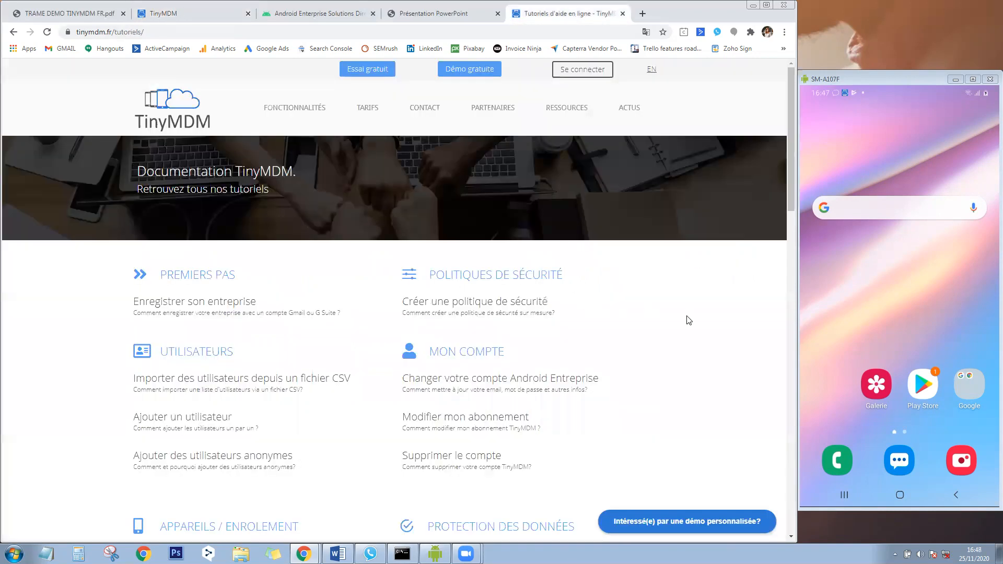
scroll(695, 321, down, 5)
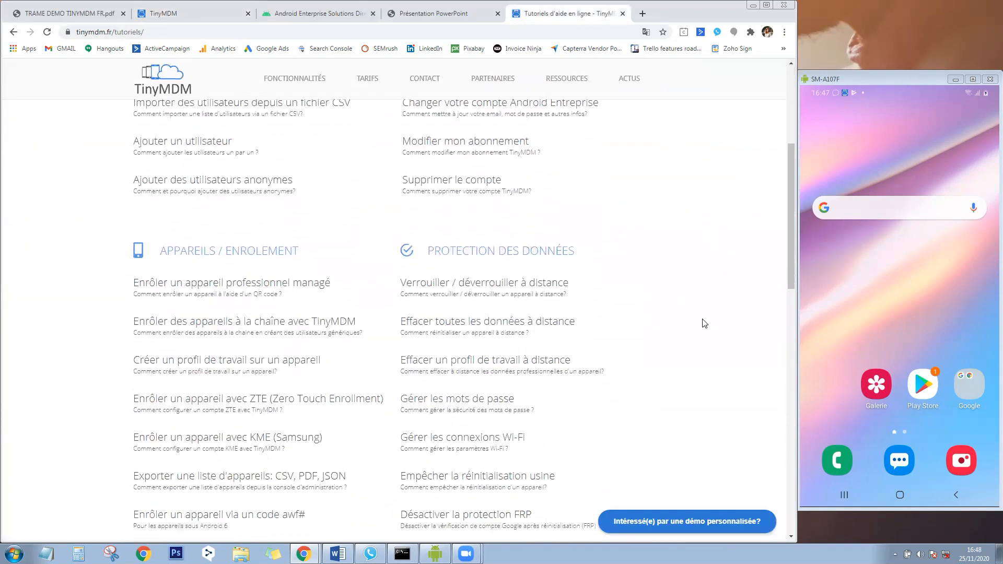
scroll(704, 323, down, 1)
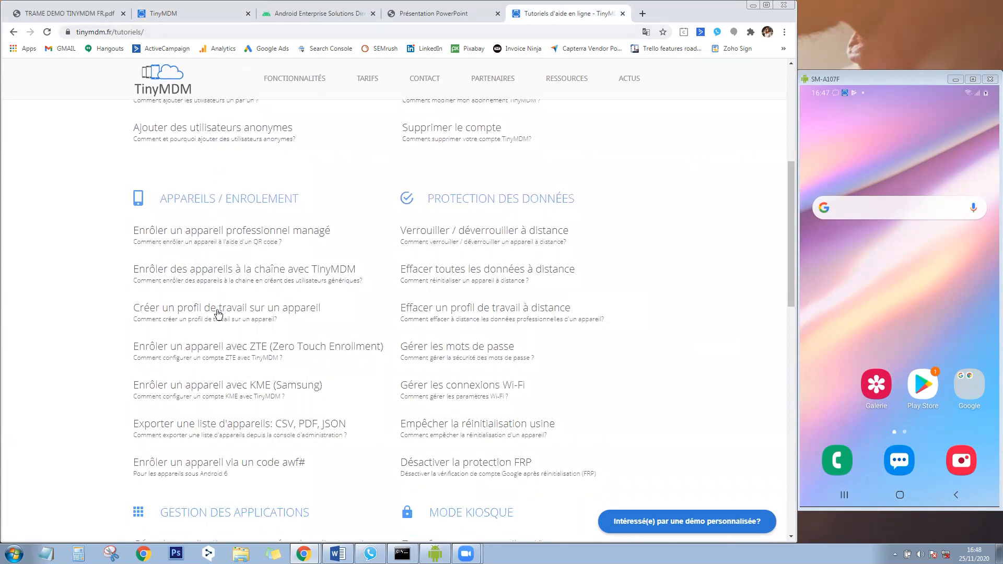
click(224, 239)
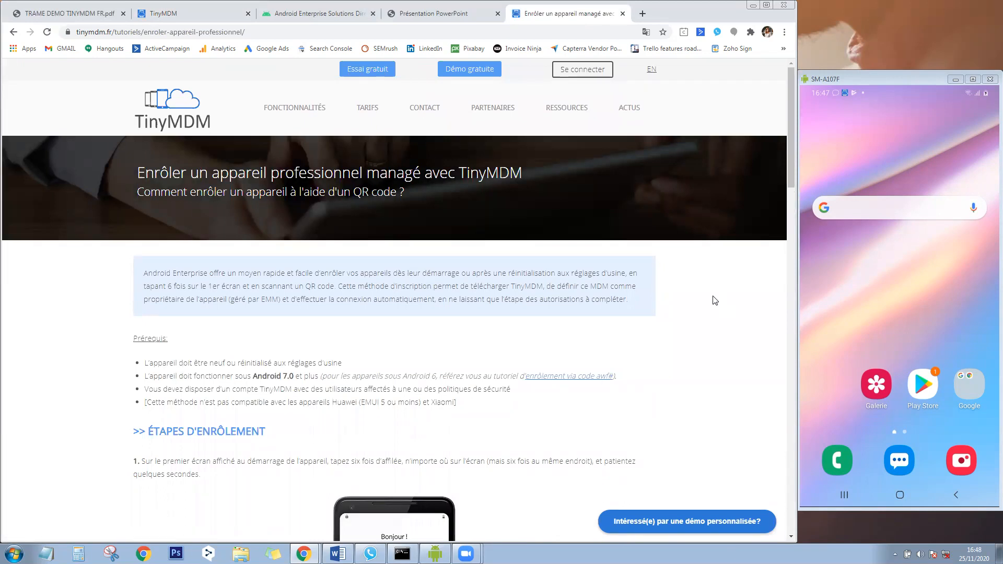
Scroll through the tutorial's prerequisites and the QR-code, Wi-Fi and setup-assistant steps.
scroll(715, 300, down, 4)
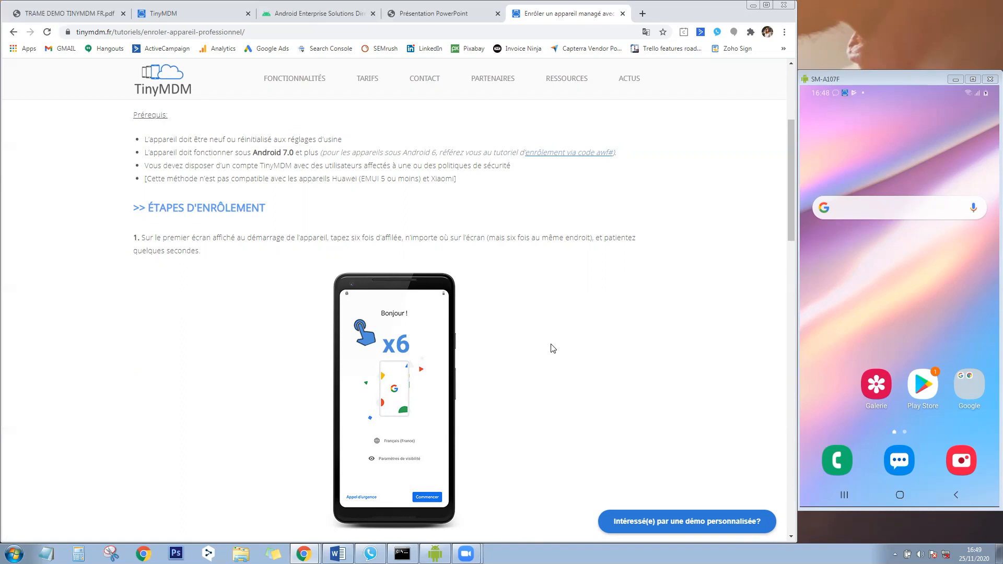
scroll(554, 348, down, 1)
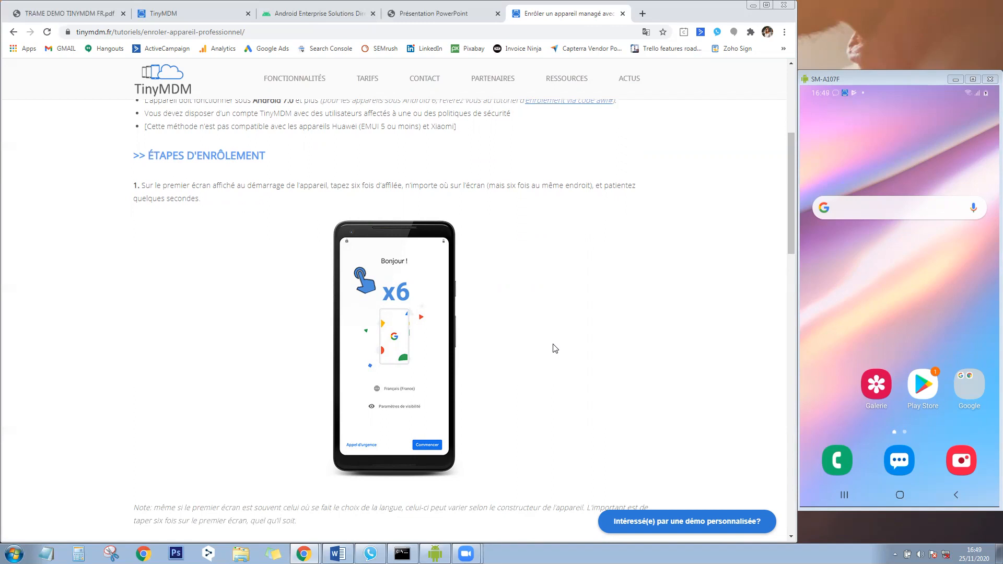
drag(791, 210, 795, 301)
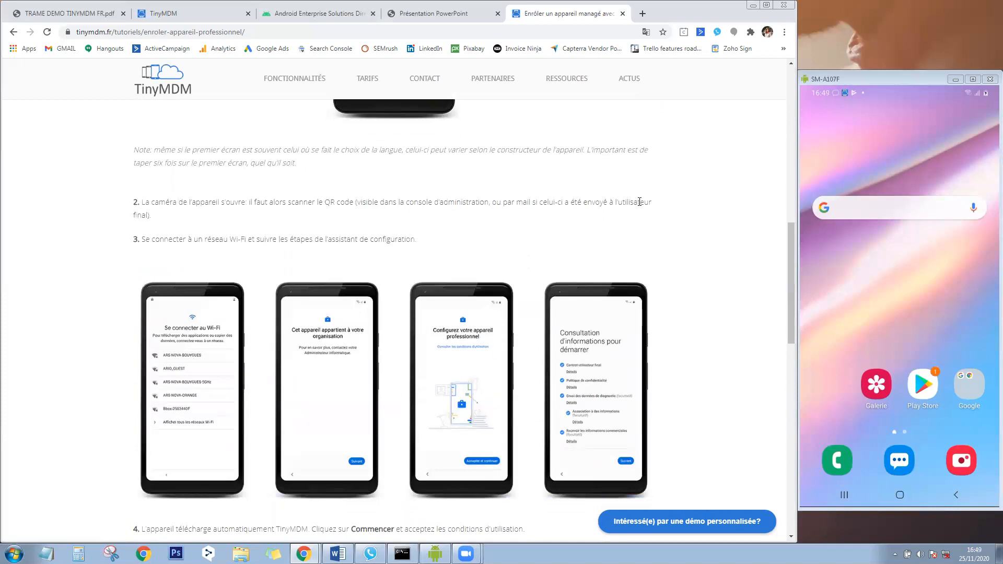
On the console's Utilisateurs page, display a user's enrolment QR code, then go back to the list.
click(197, 14)
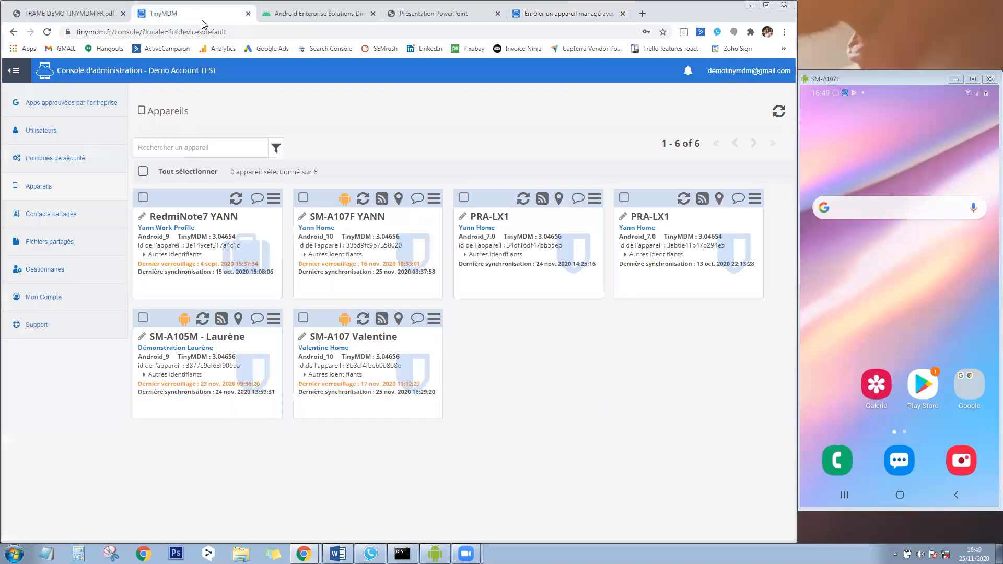
click(40, 131)
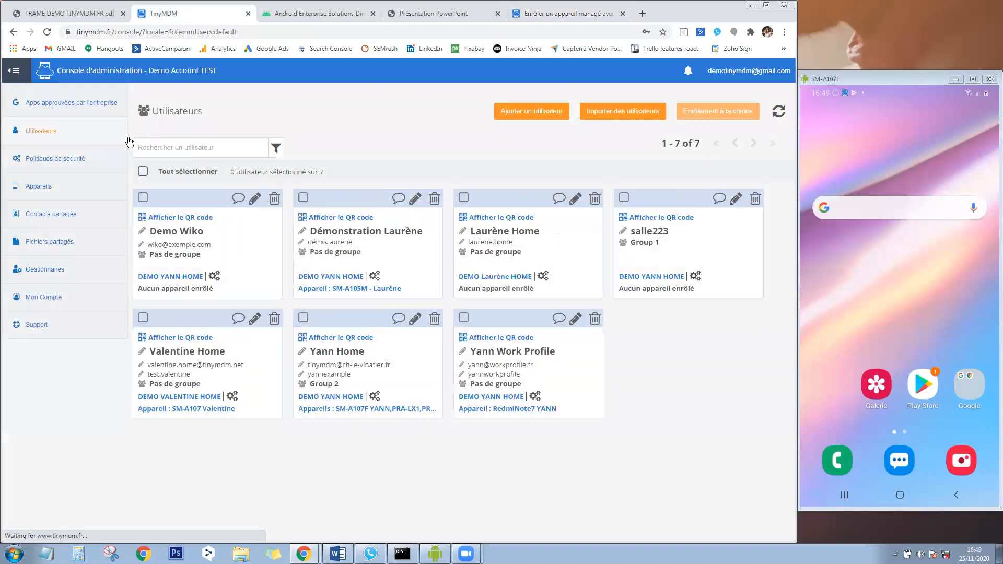
click(353, 218)
click(423, 319)
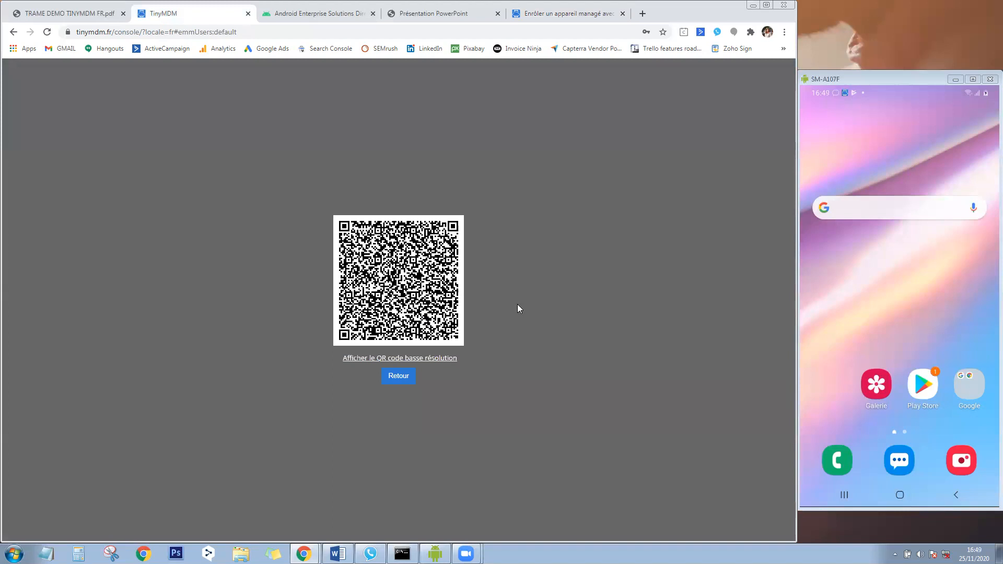
click(409, 384)
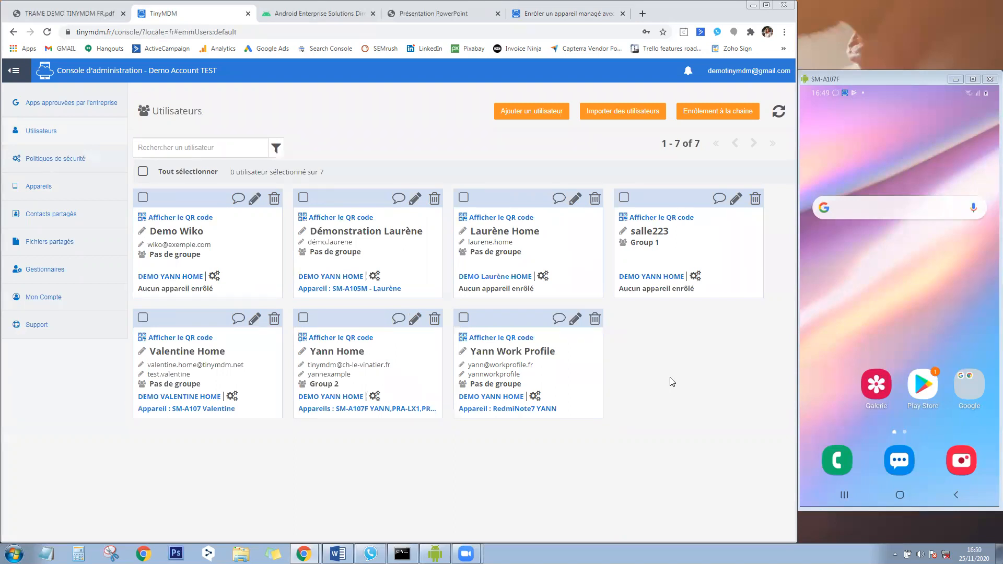
Reopen the 'Enrôler un appareil managé' tab and scroll through steps 4 and 5 to the footer.
click(568, 15)
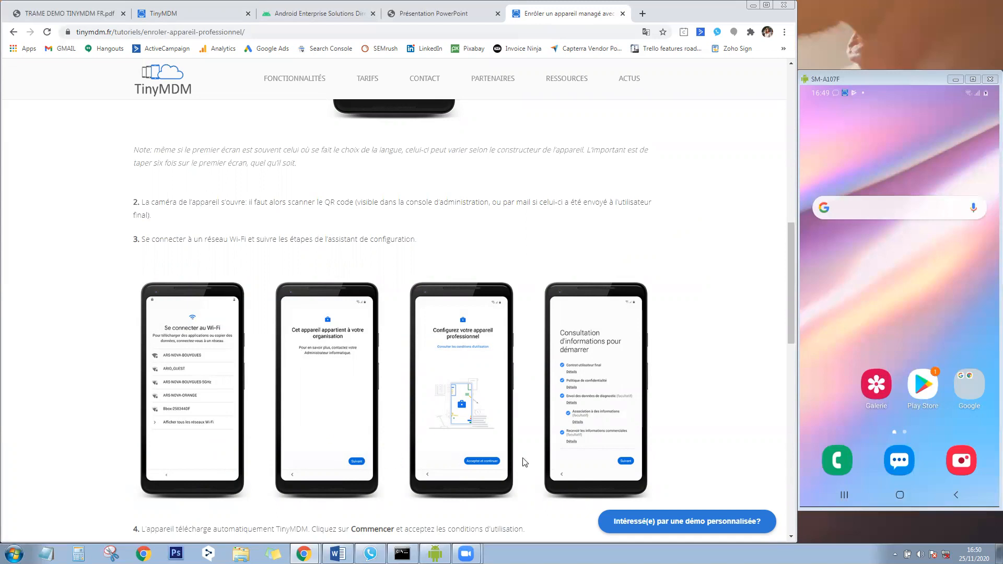
drag(792, 269, 801, 355)
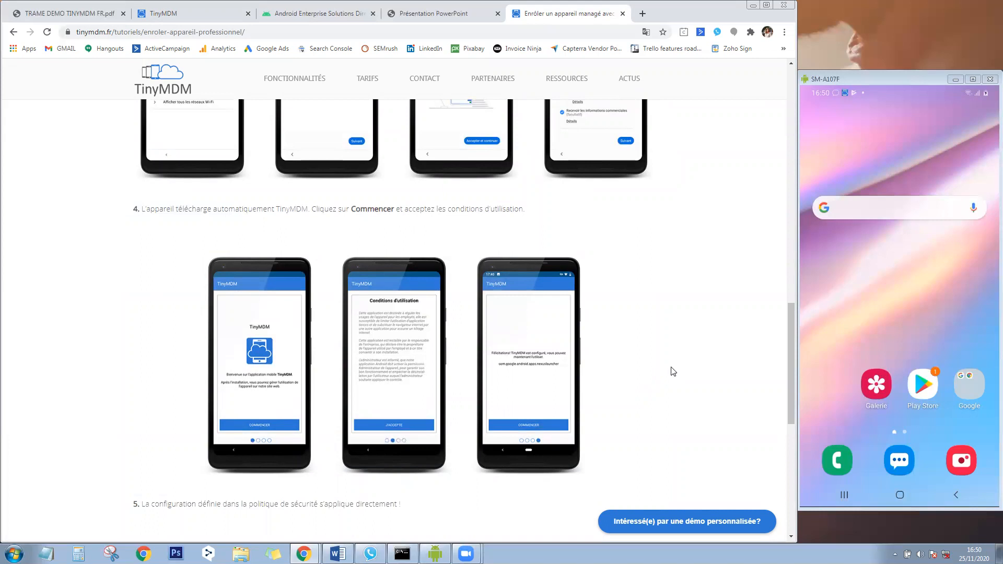
drag(792, 356, 821, 425)
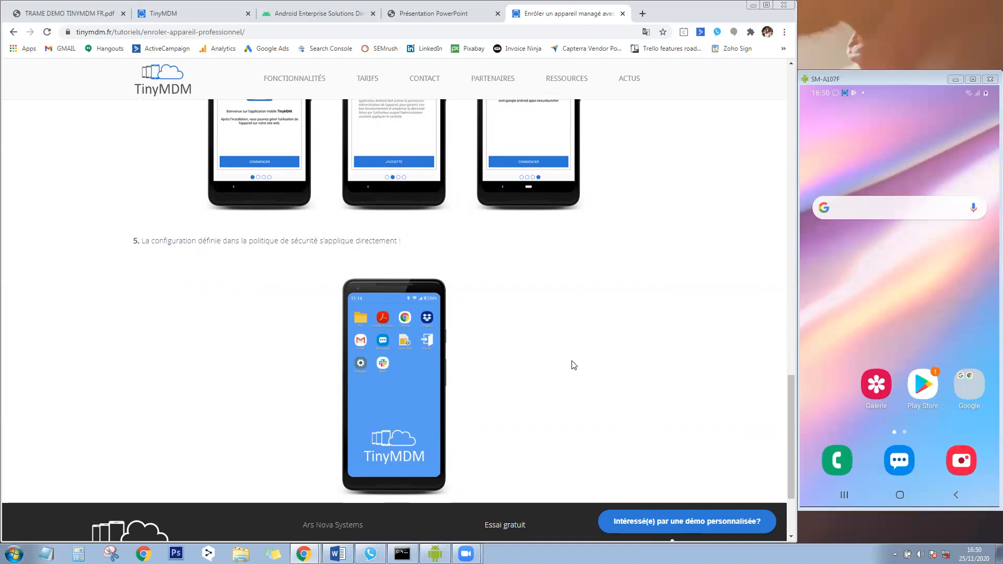
drag(788, 389, 792, 402)
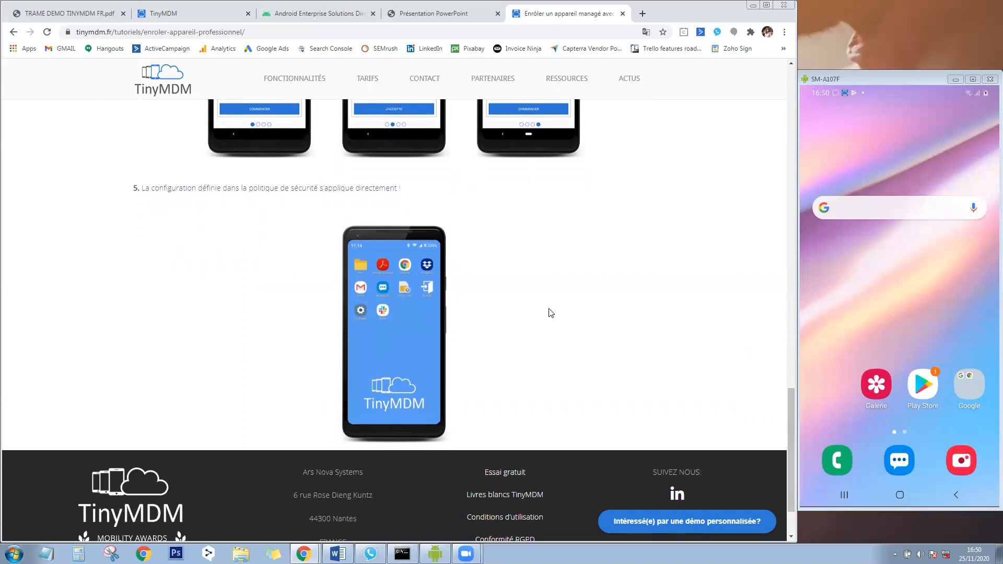
Generate a generic chain-enrolment QR code for the DEMO VALENTINE HOME policy with Device ID prefix.
click(204, 15)
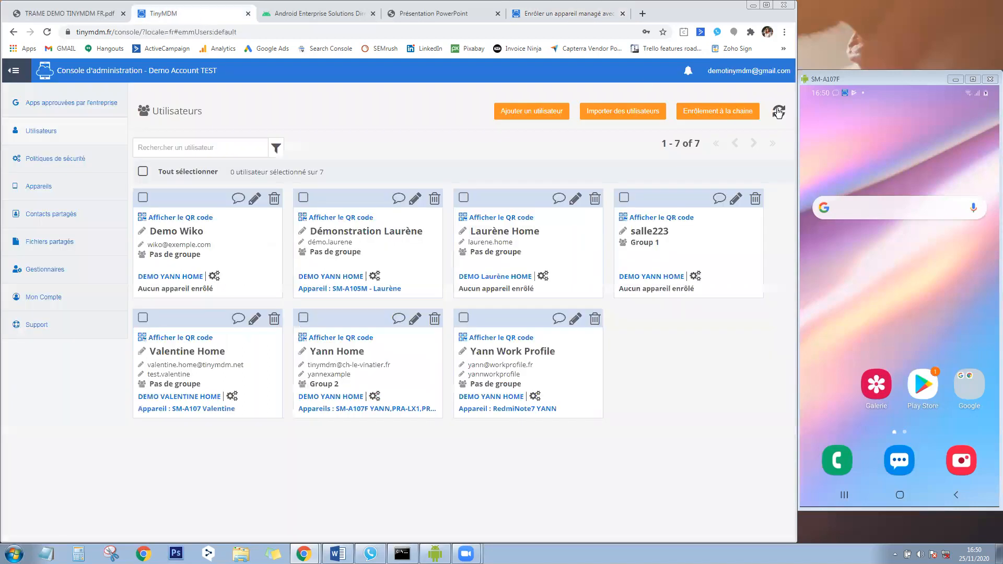
click(732, 116)
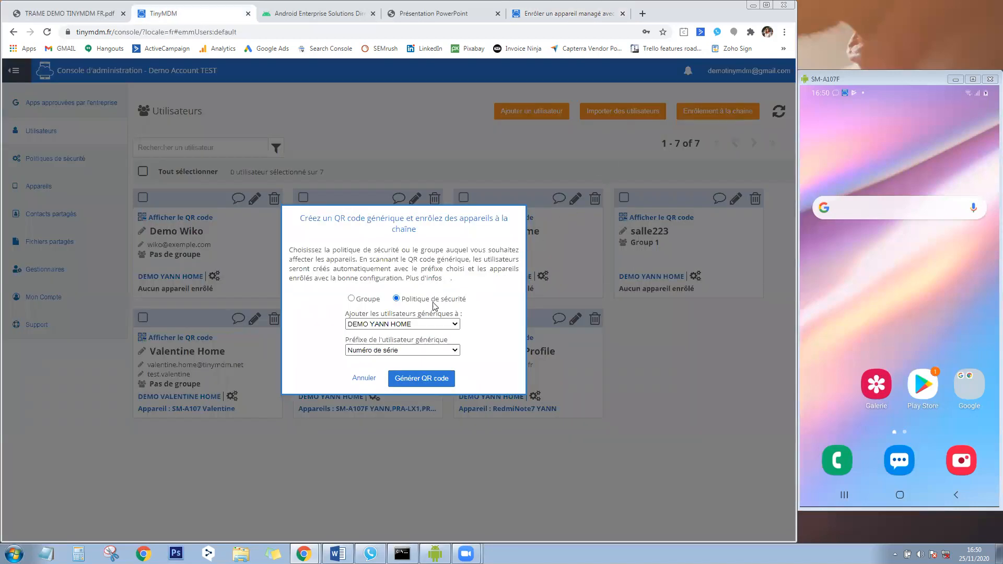
click(411, 325)
click(407, 354)
click(407, 351)
click(405, 369)
click(407, 381)
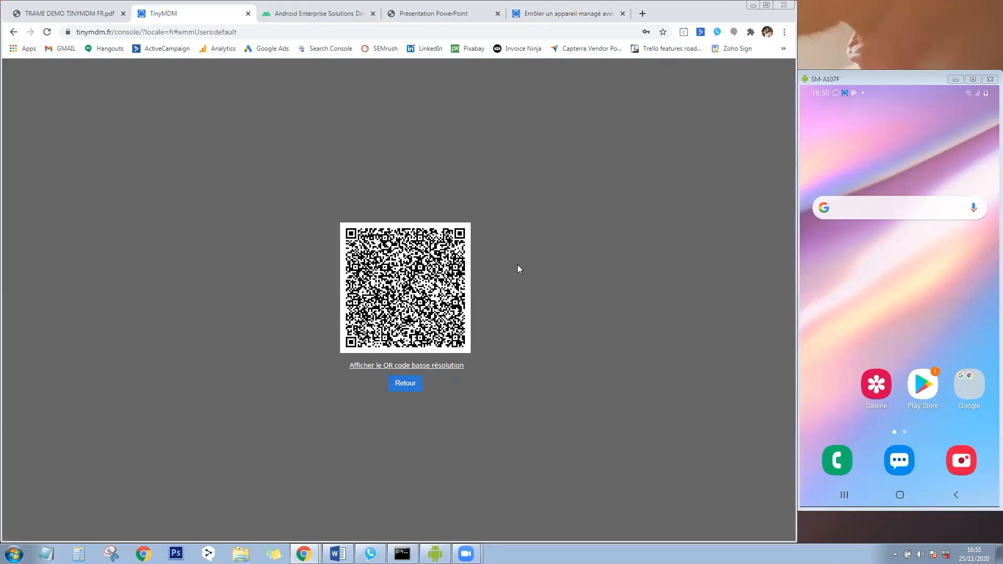
Compare the enrolment tutorial with the generated QR code by switching between their tabs.
click(583, 14)
scroll(595, 277, up, 2)
scroll(598, 289, up, 14)
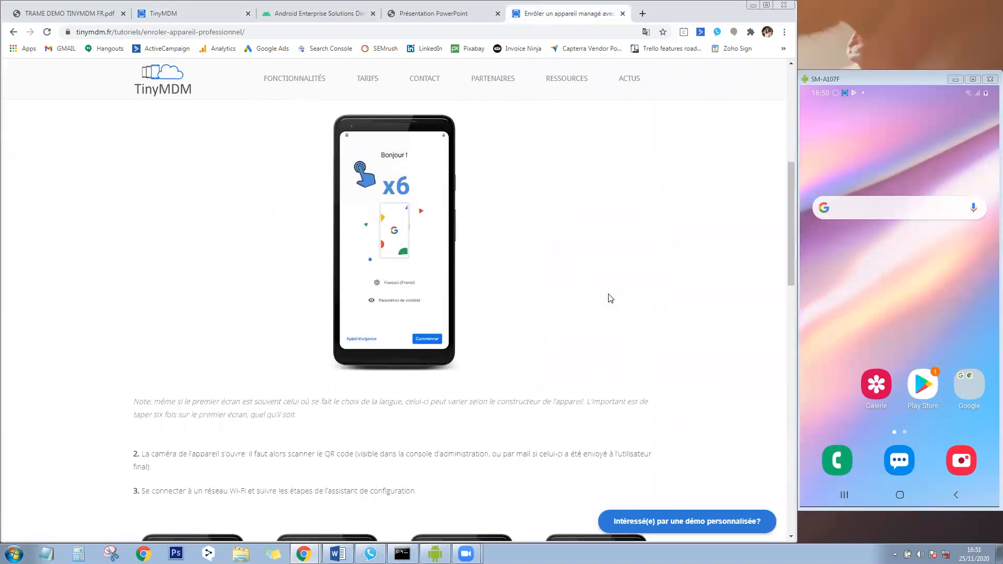
click(211, 14)
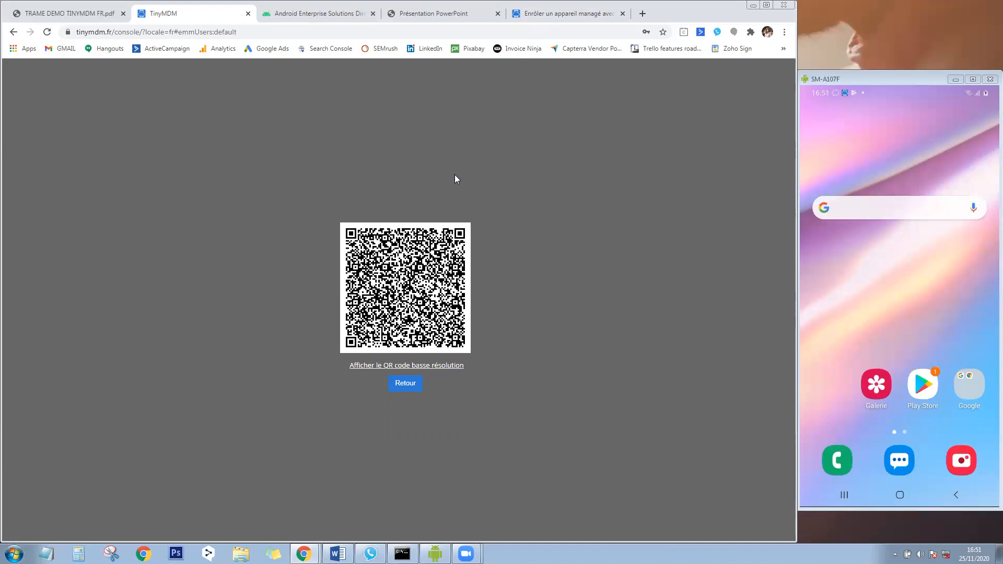
click(585, 13)
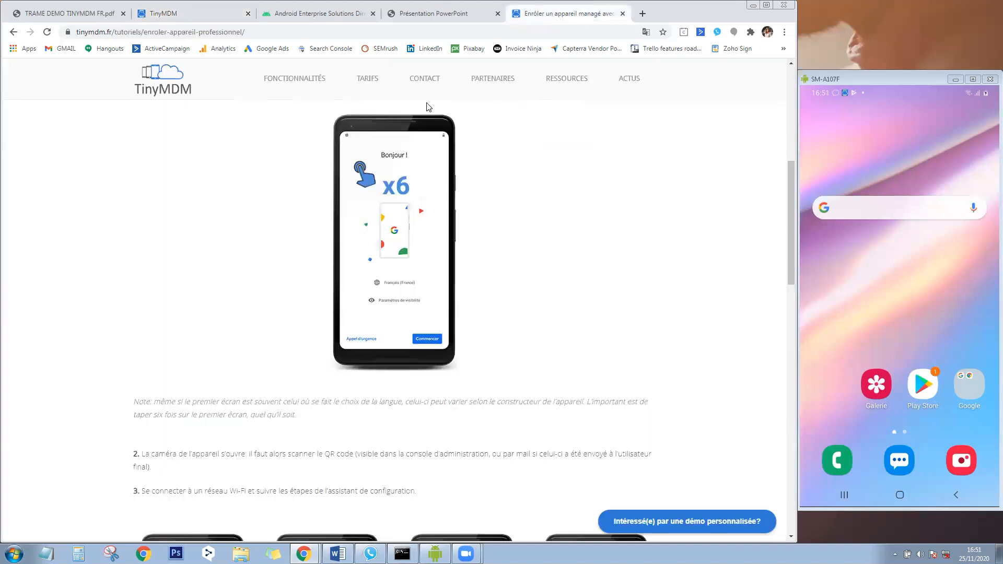
Open the Fonctionnalités overview and follow its Enrôlement section to the enrolment methods page.
click(290, 80)
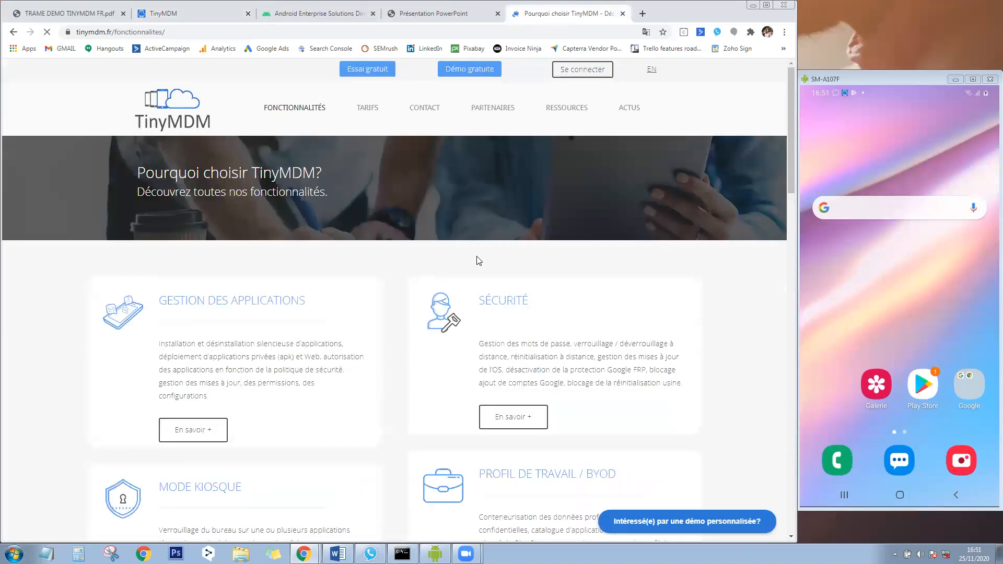
scroll(475, 260, down, 12)
scroll(476, 260, down, 4)
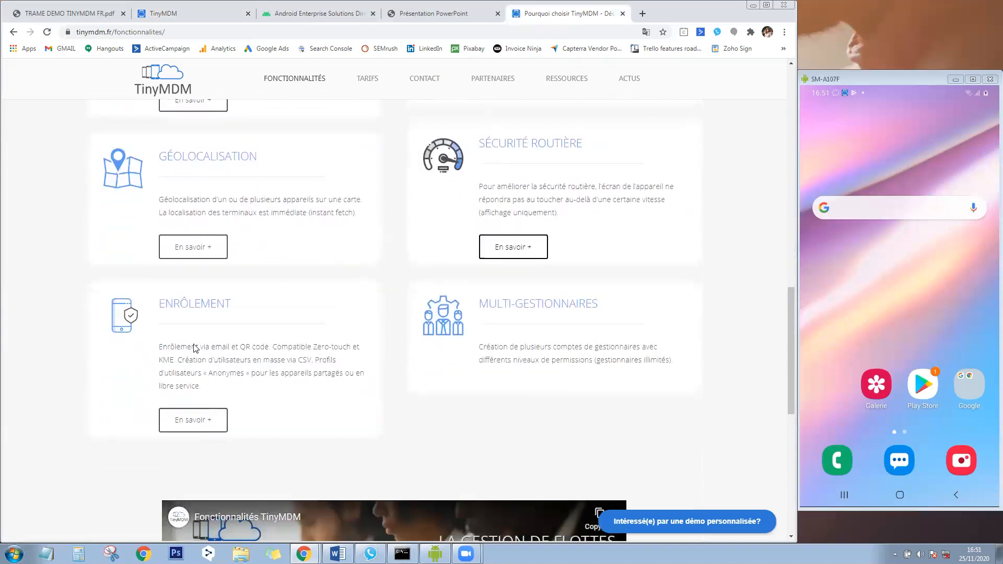
click(195, 419)
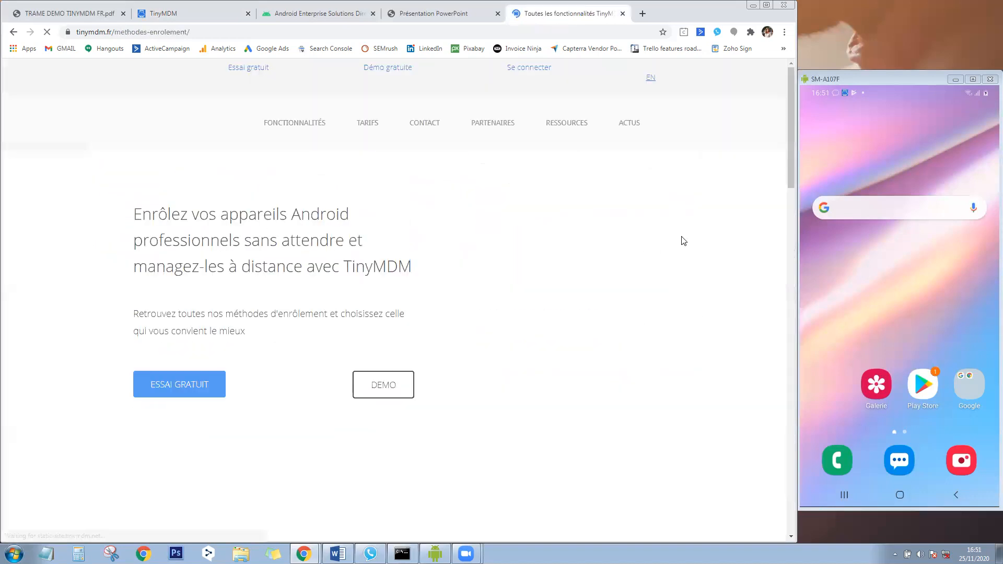
Scroll the Méthodes d'enrôlement page past the QR code section to Zero Touch and afw# enrolment.
drag(788, 169, 778, 275)
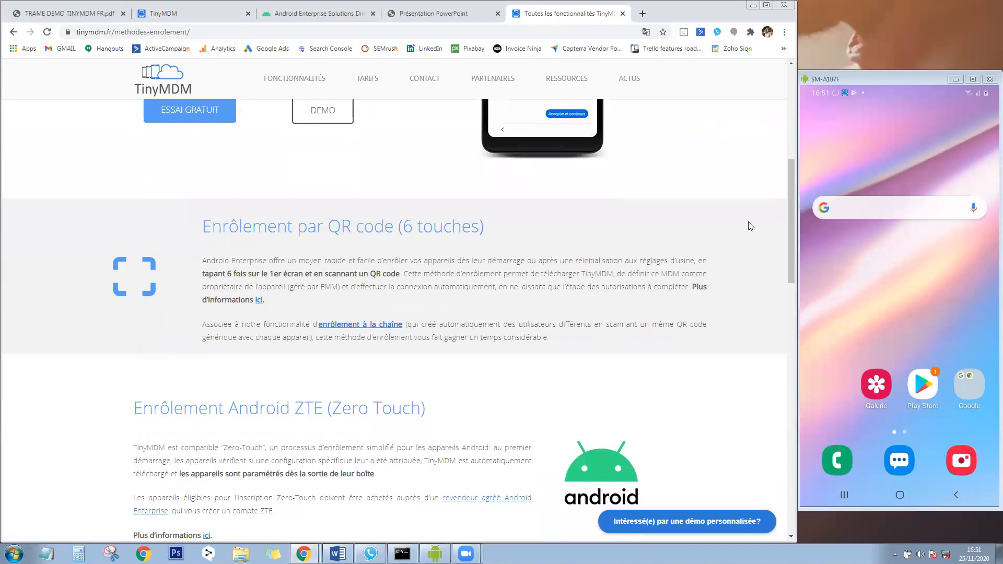
drag(788, 219, 785, 277)
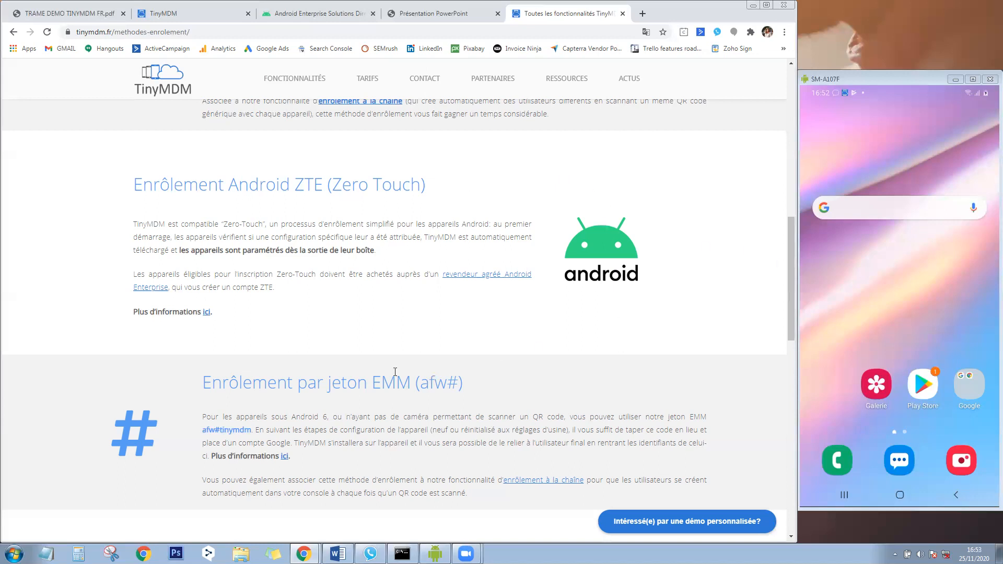
Scroll down to the Enrôlement KME section, briefly highlighting the afw# and KME headings.
drag(421, 384, 459, 384)
click(459, 383)
drag(789, 270, 795, 358)
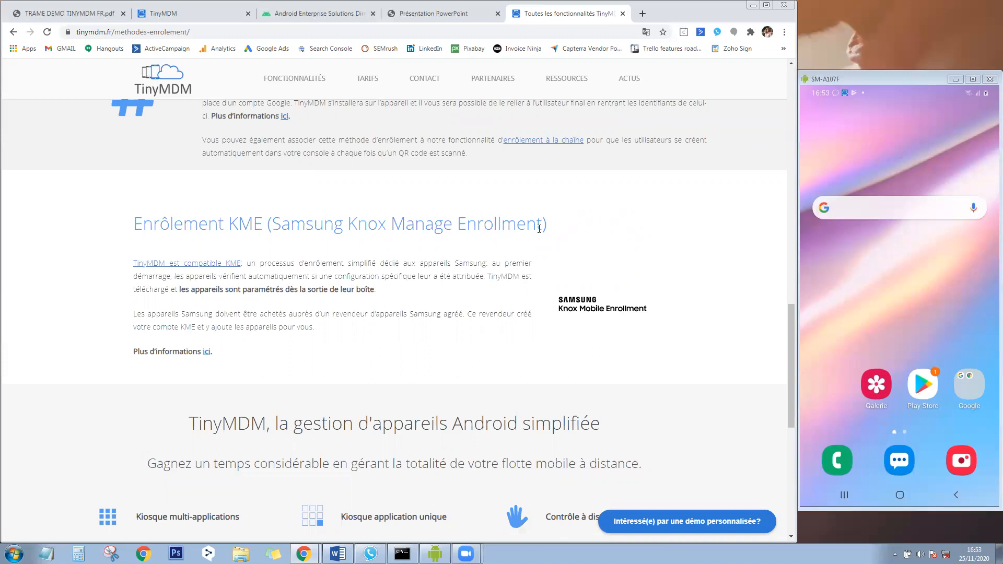
drag(542, 223, 273, 222)
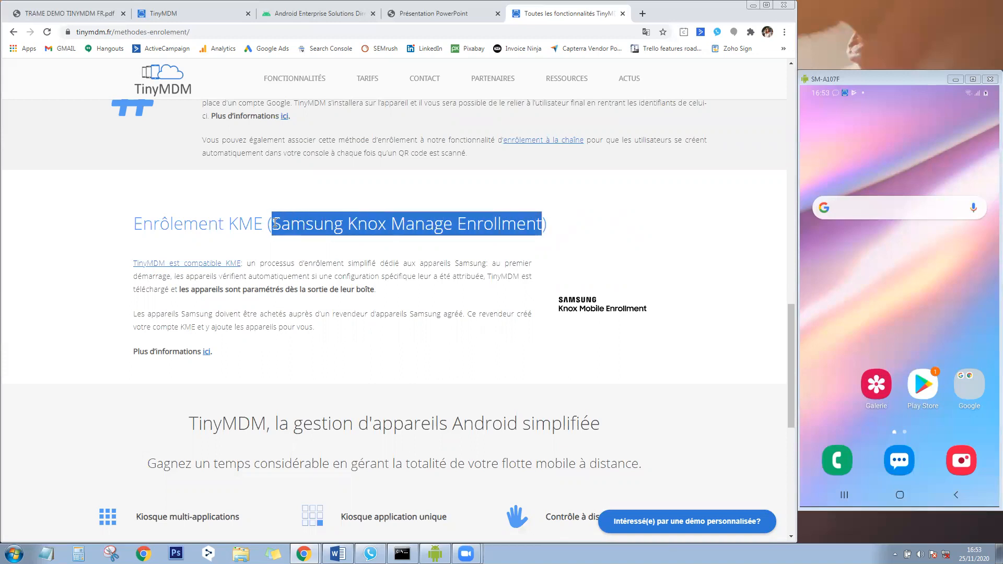
click(275, 222)
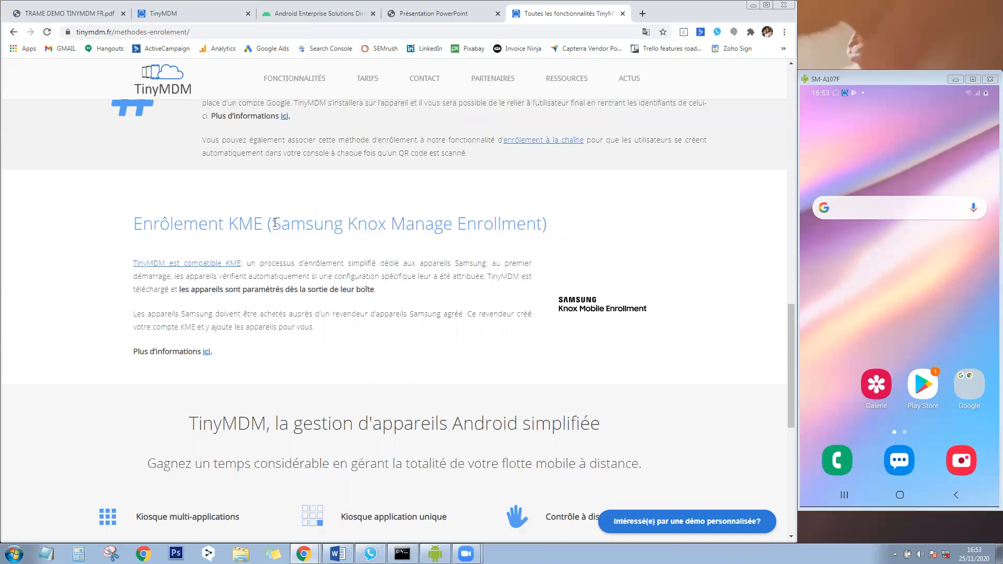
Close the QR code views and open Mon Compte, showing the TINYMDM CLASSIC subscription for 437 devices.
click(158, 13)
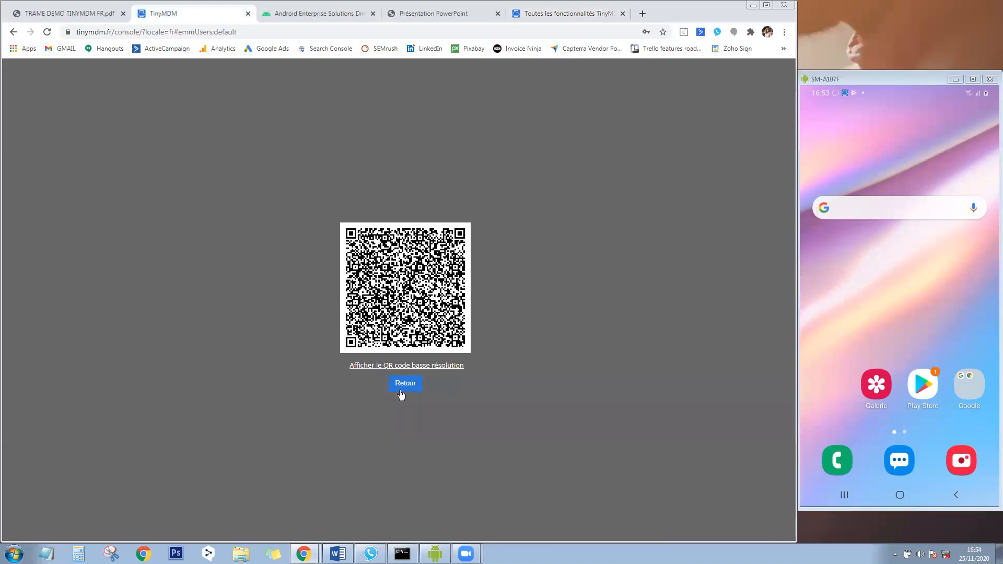
click(403, 385)
click(363, 401)
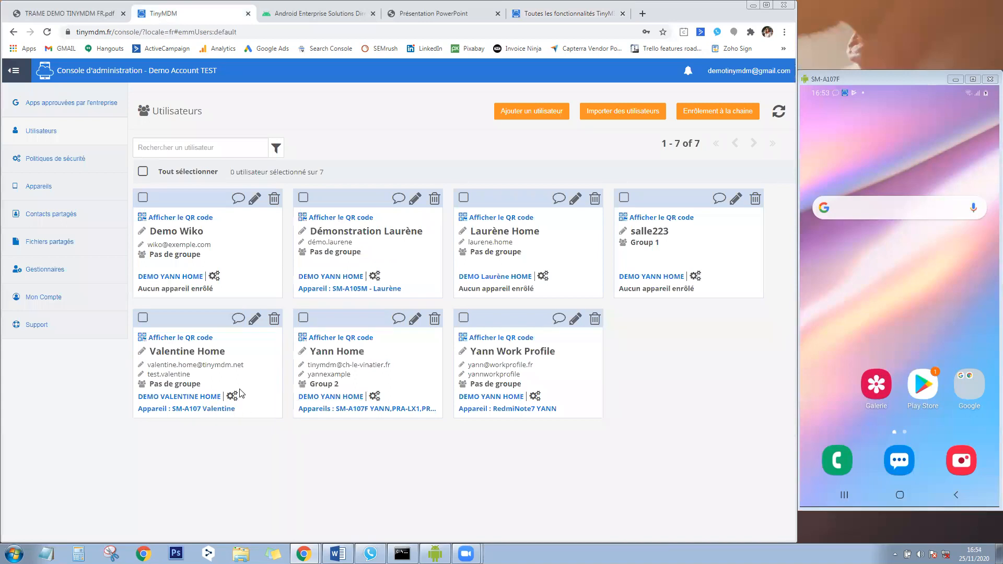
click(61, 302)
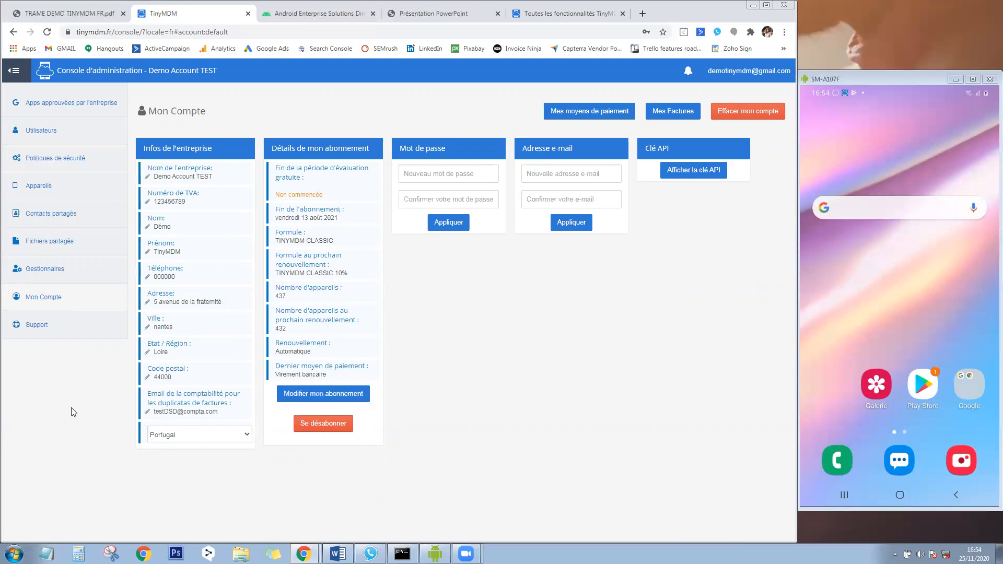
Open 'Apps approuvées par l'entreprise' to list approved apps like Adobe Acrobat, Gmail and Google Chrome.
click(77, 109)
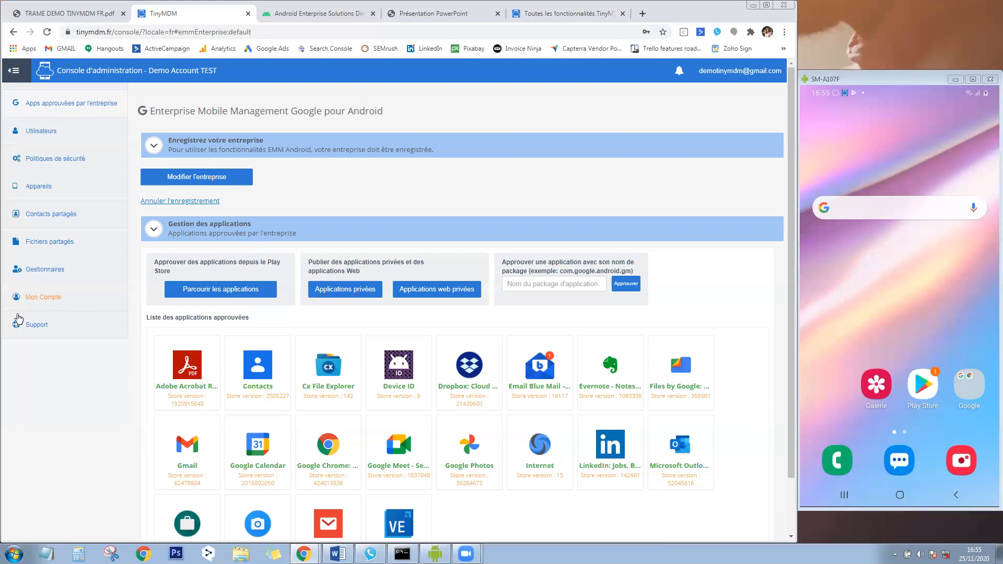
Step the Support ticket wizard through device and user choices to the message form, then restart at the FAQ.
click(47, 326)
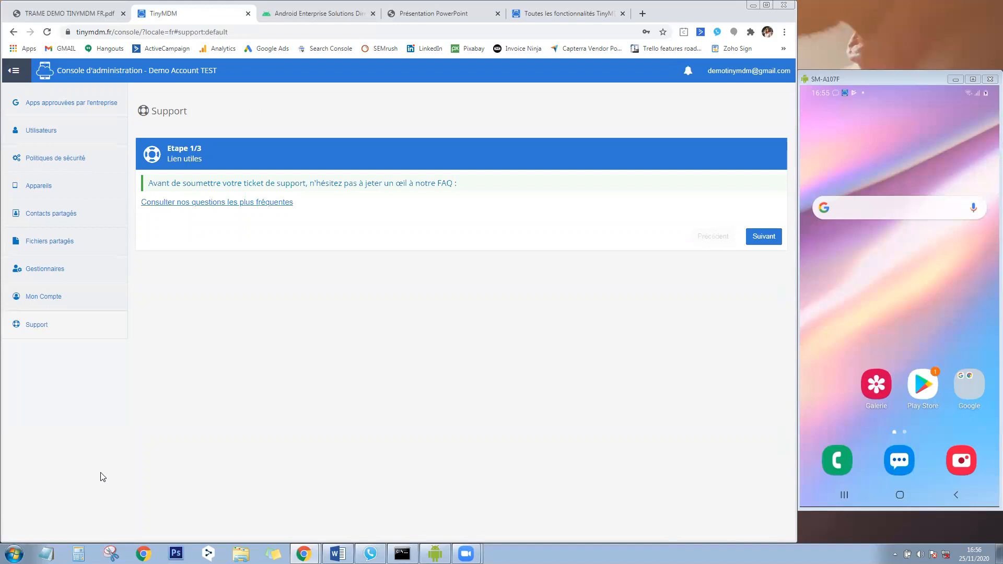
click(764, 236)
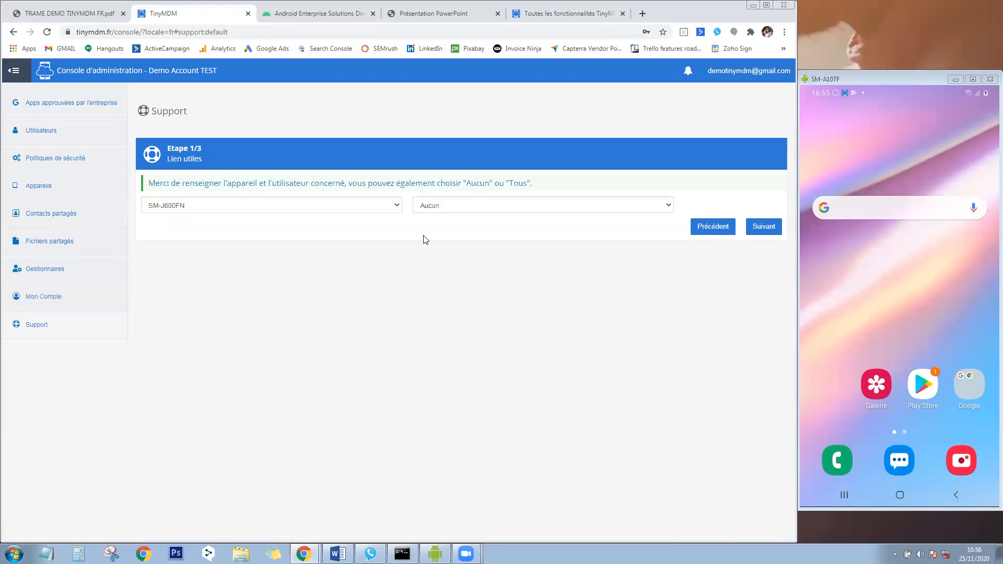
click(325, 209)
click(501, 204)
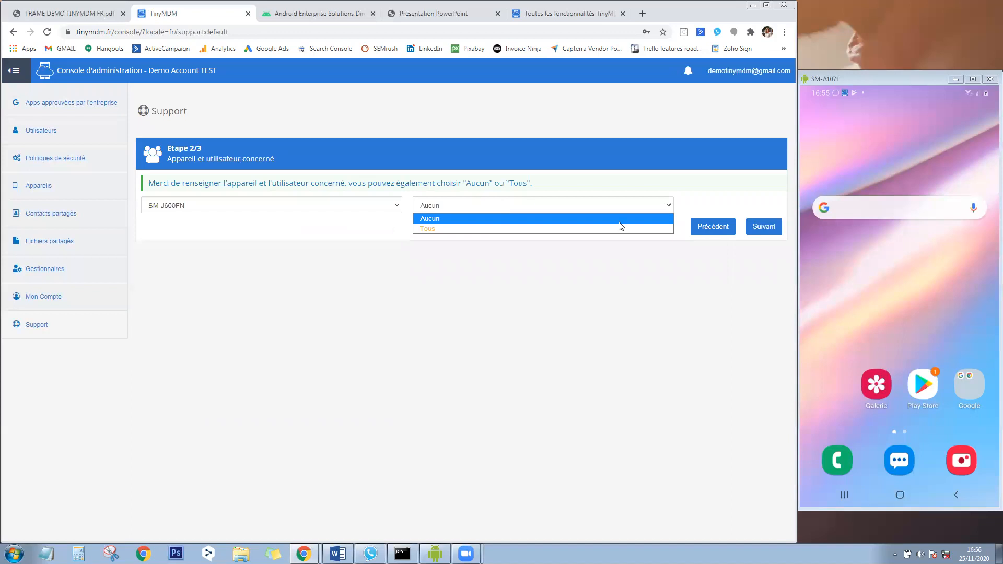
click(758, 235)
click(319, 292)
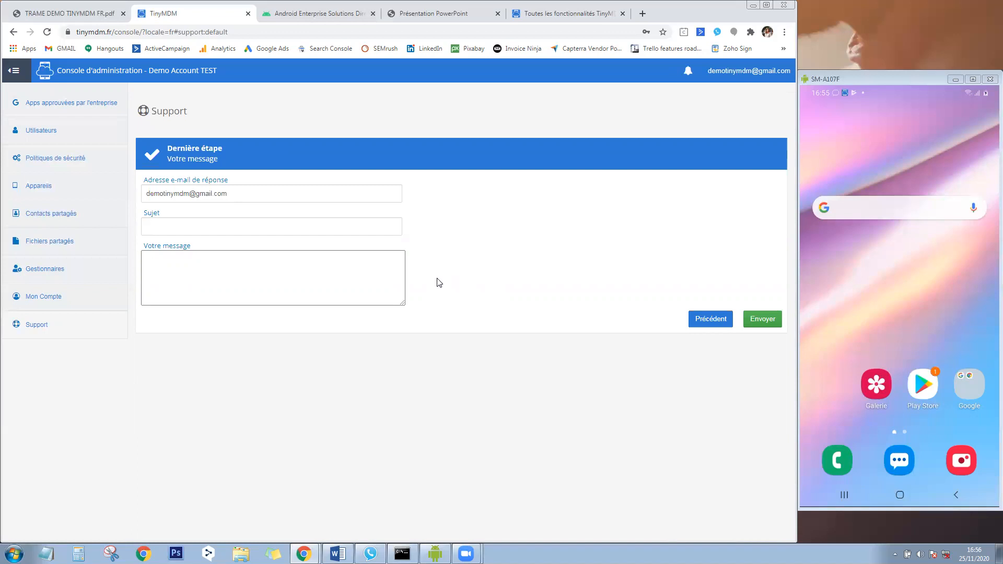
click(94, 326)
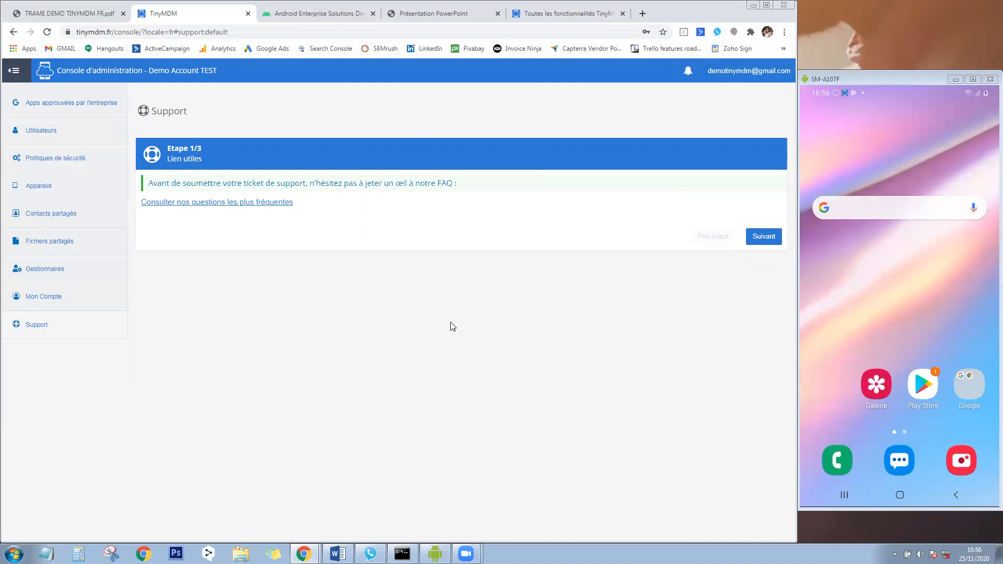
Review the Tarifs page's free trial, Classique and Flexible plans, then return to TRAME DEMO TINYMDM FR.pdf.
click(562, 10)
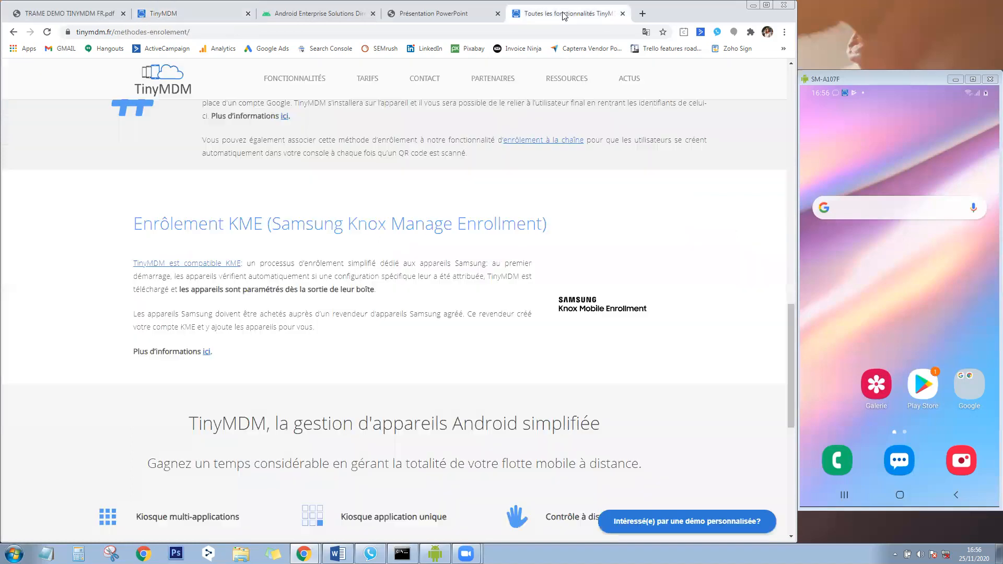
drag(790, 330, 770, 61)
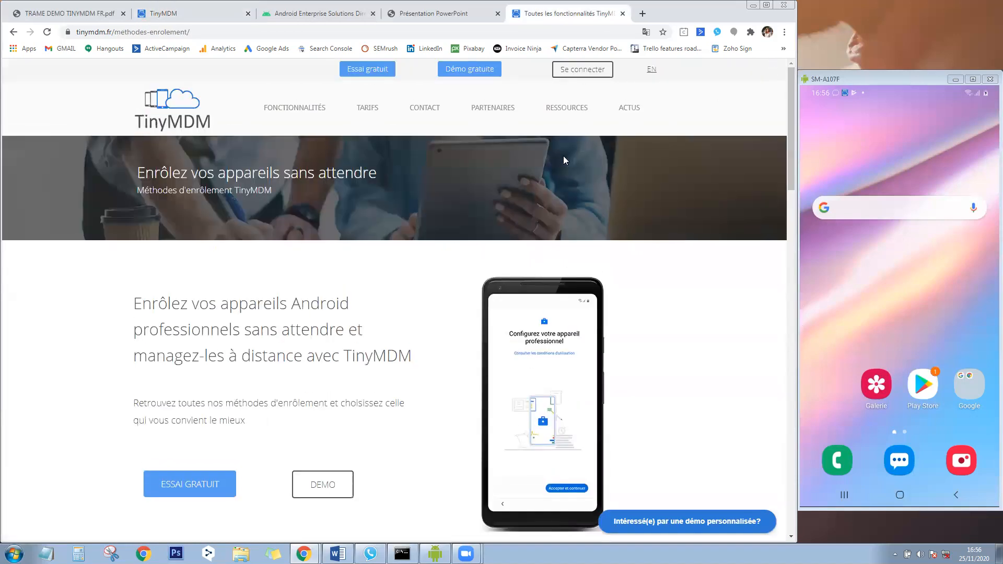
click(368, 108)
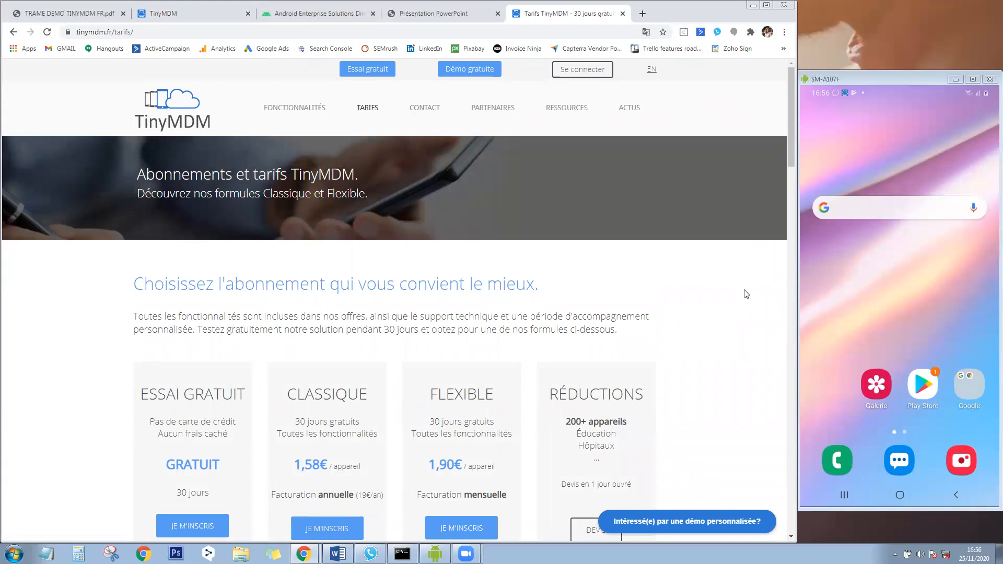
drag(787, 134, 782, 167)
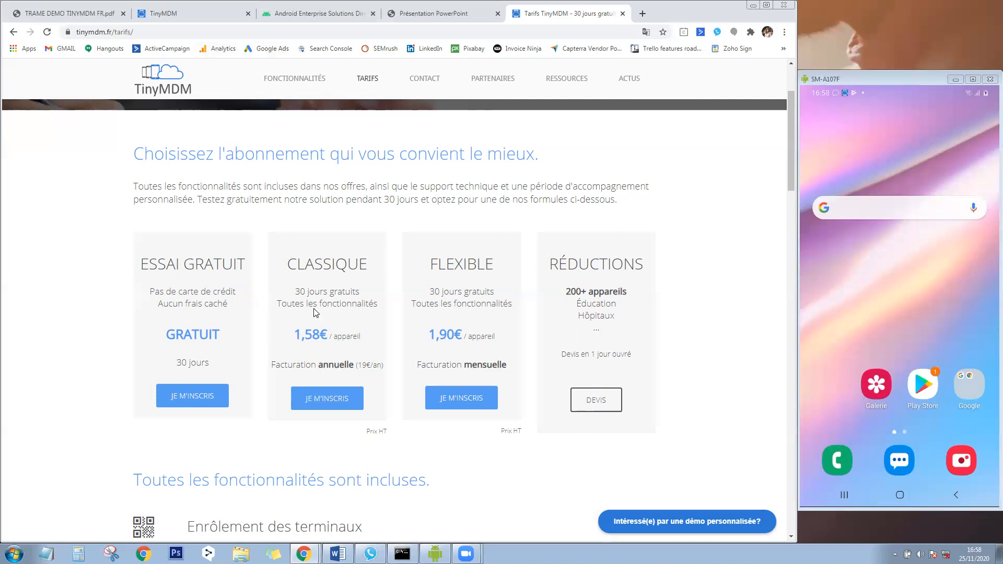
click(102, 6)
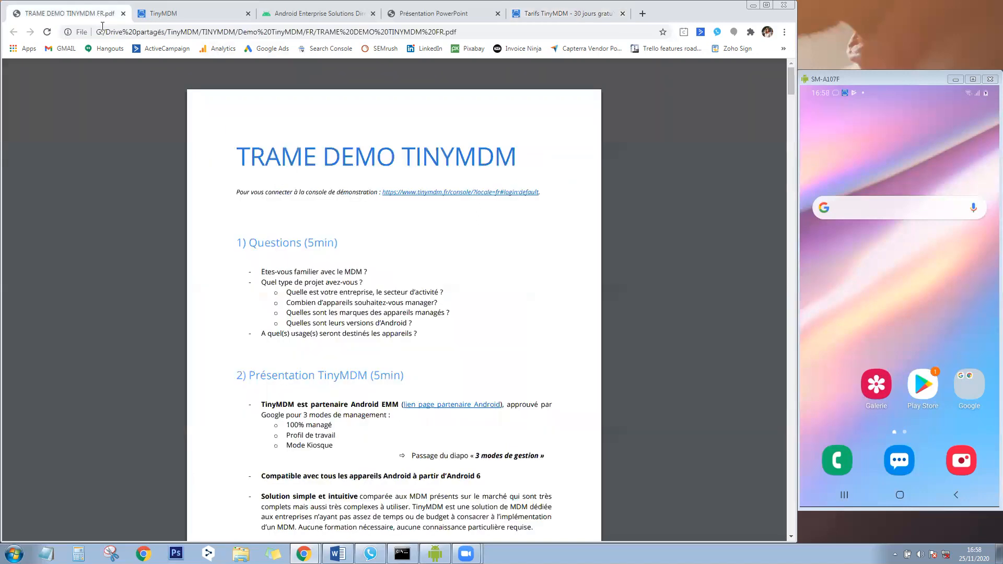
Scroll the demo script through section 4 Conclusion and section 5 Q&A to the final FAQ and links.
drag(787, 88, 818, 454)
scroll(614, 313, up, 3)
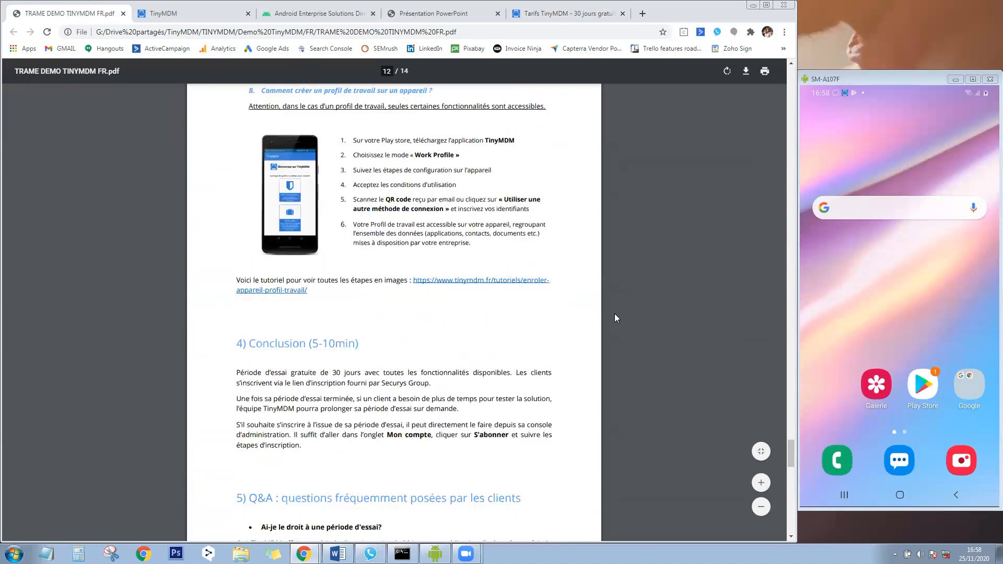
scroll(397, 209, up, 6)
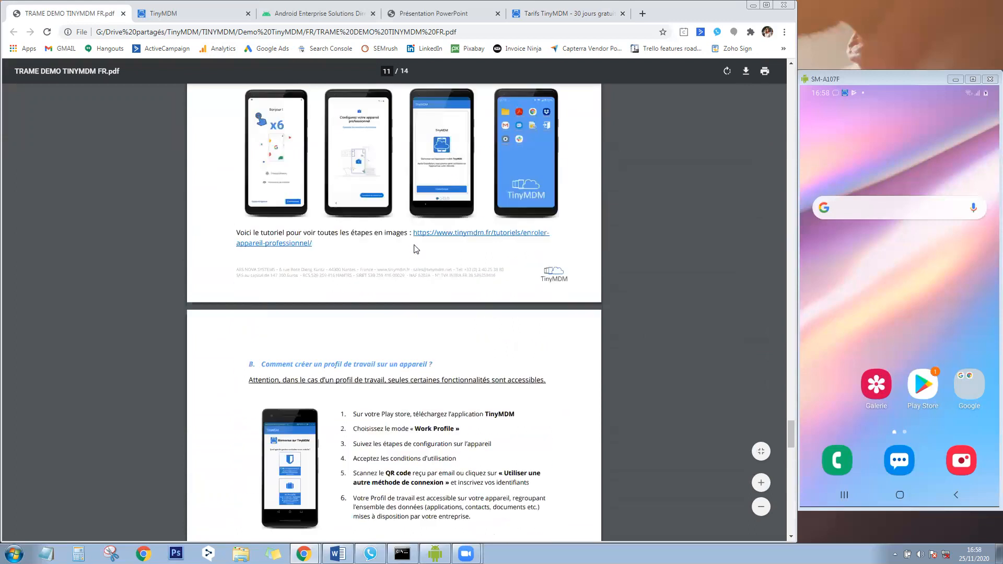
scroll(421, 253, down, 5)
scroll(495, 289, down, 6)
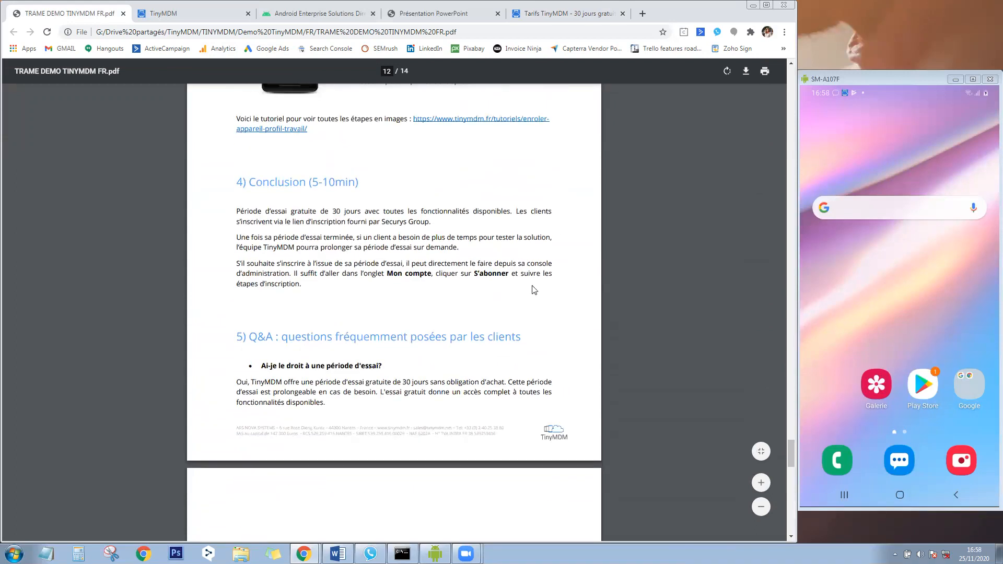
scroll(367, 331, down, 5)
scroll(317, 181, up, 3)
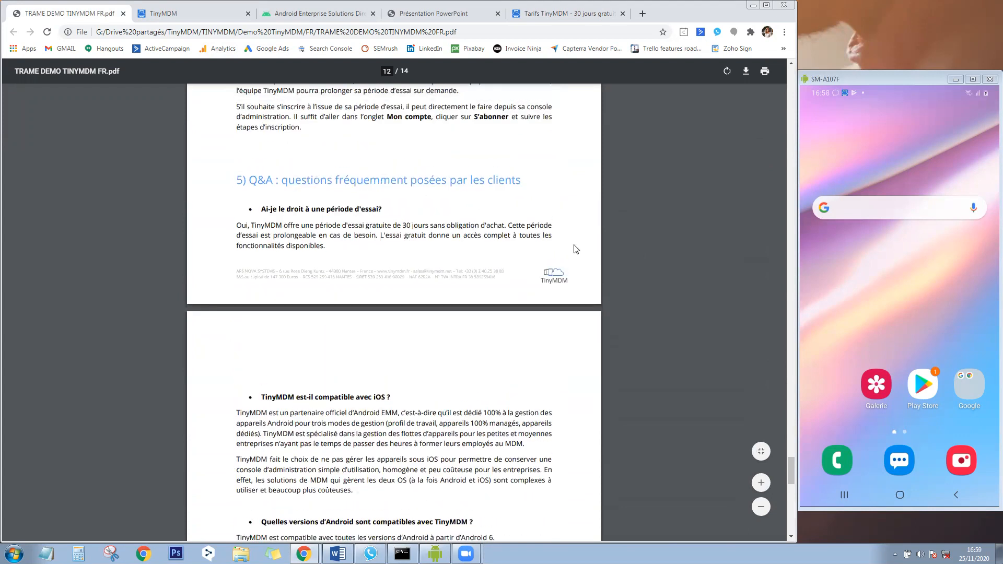
scroll(577, 250, down, 4)
scroll(583, 257, down, 3)
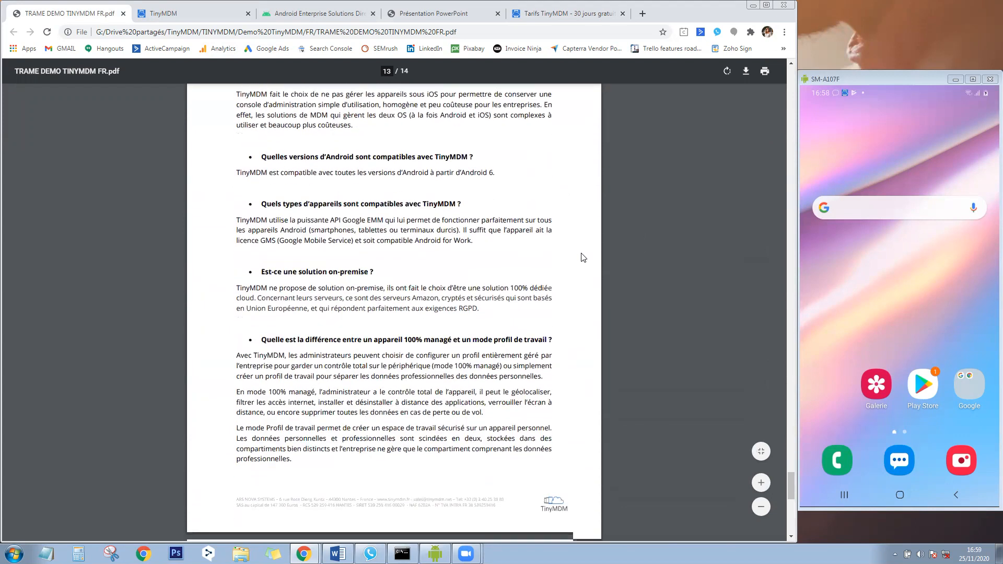
scroll(583, 257, down, 8)
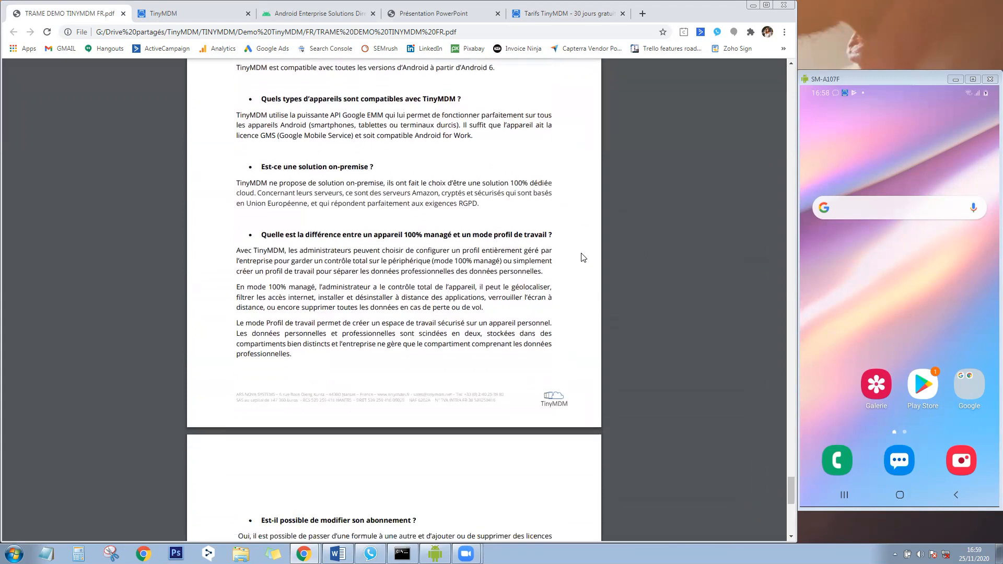